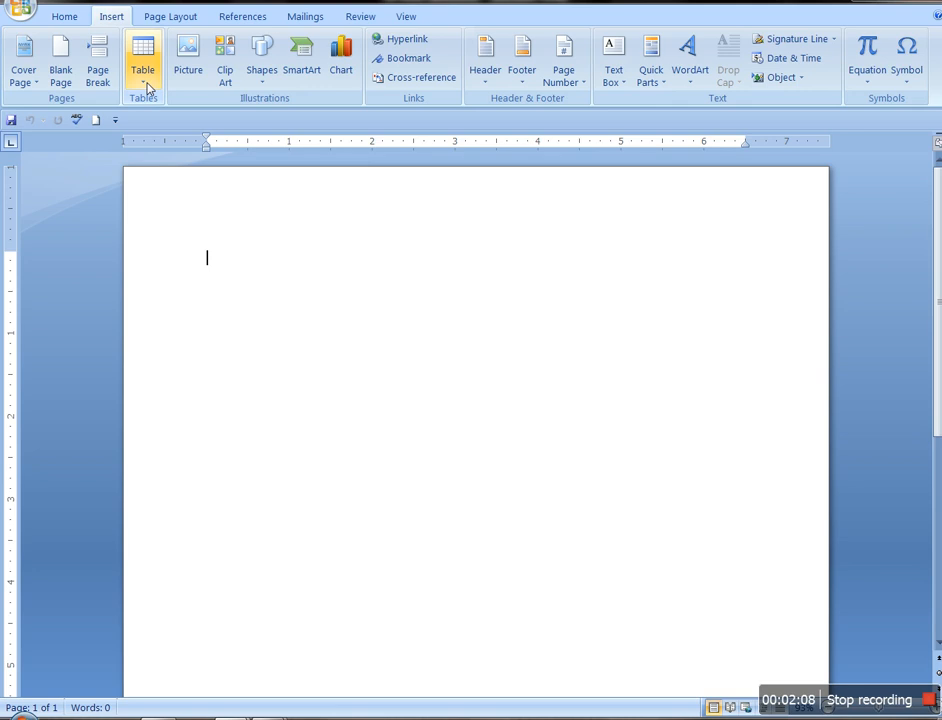
Step: Insert a table of 10 columns and 8 rows, narrow its first column and widen the second
left_click(146, 86)
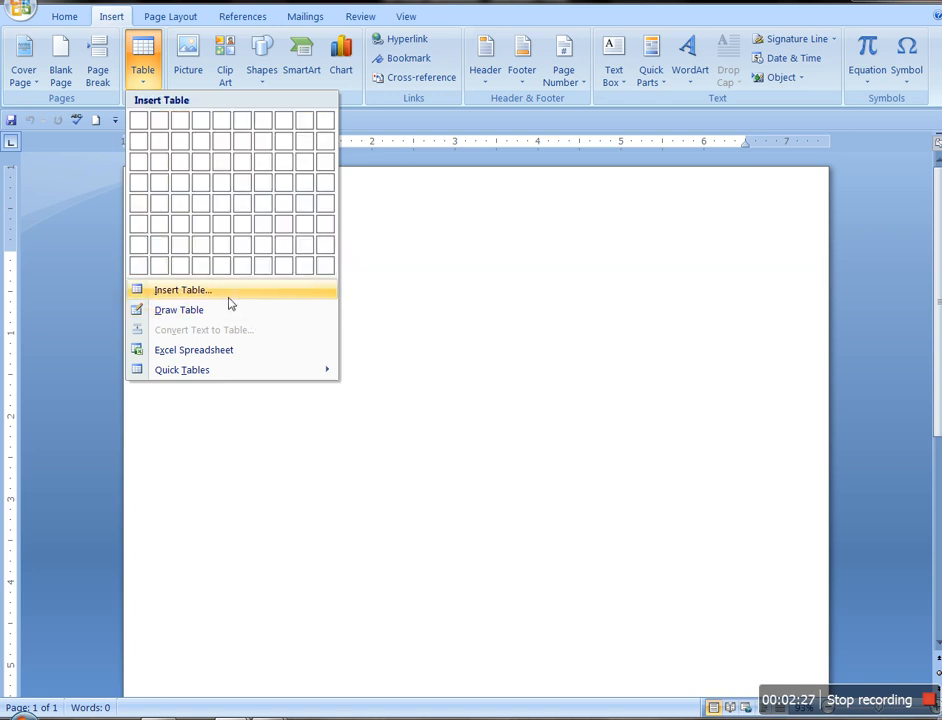
left_click(318, 265)
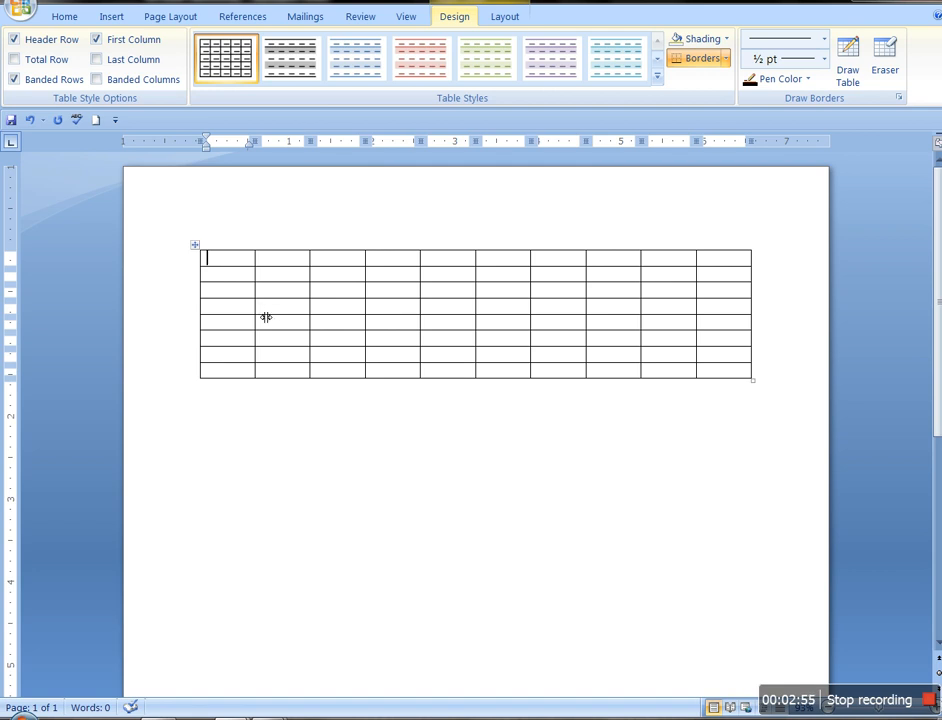
left_click_drag(266, 317, 249, 313)
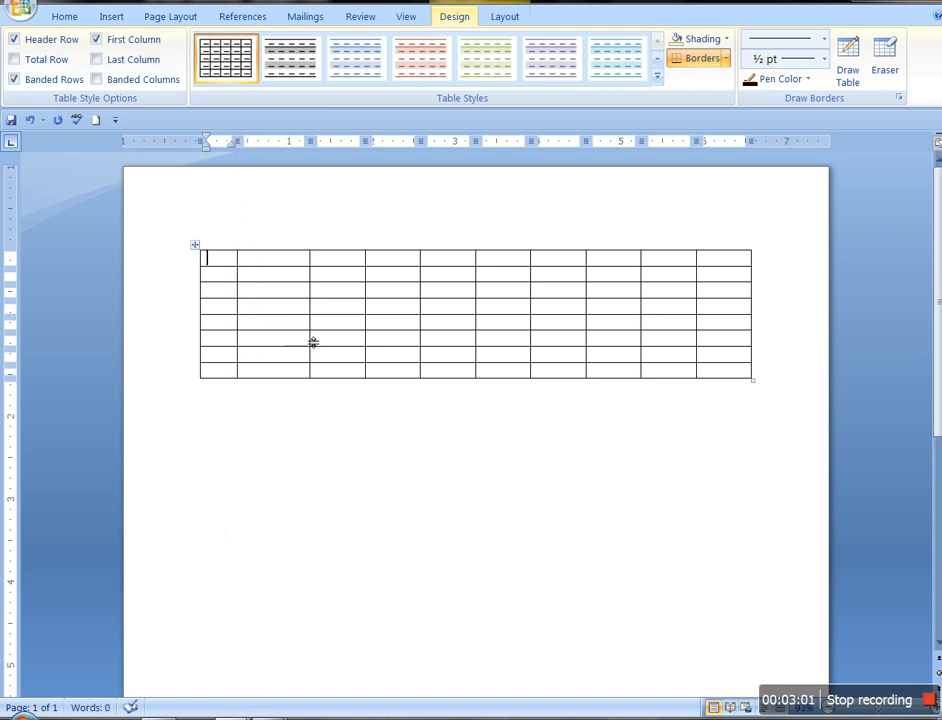
mouse_move(319, 335)
left_mouse_down()
mouse_move(301, 328)
mouse_move(368, 316)
mouse_move(357, 332)
mouse_move(332, 332)
left_mouse_up()
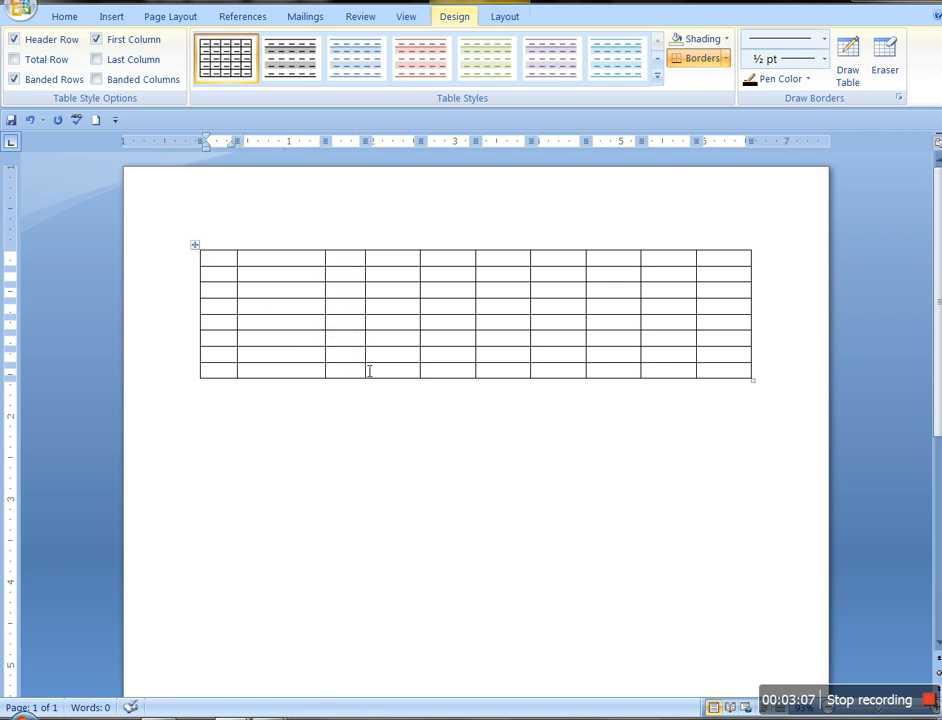
Step: Delete the entire 10-column table from the page
left_click(201, 254)
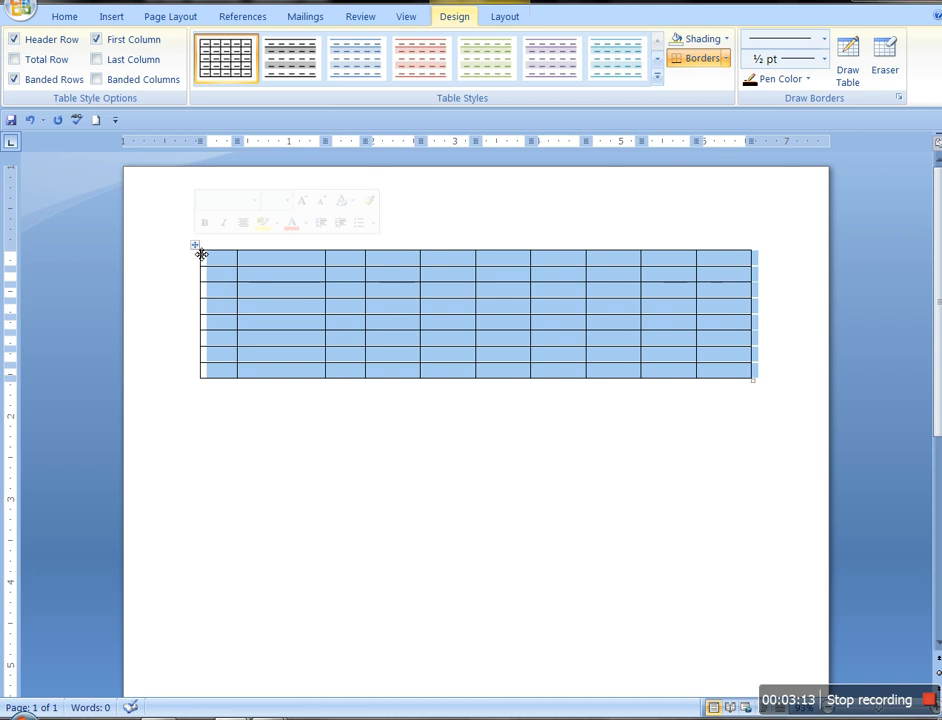
key("BackSpace")
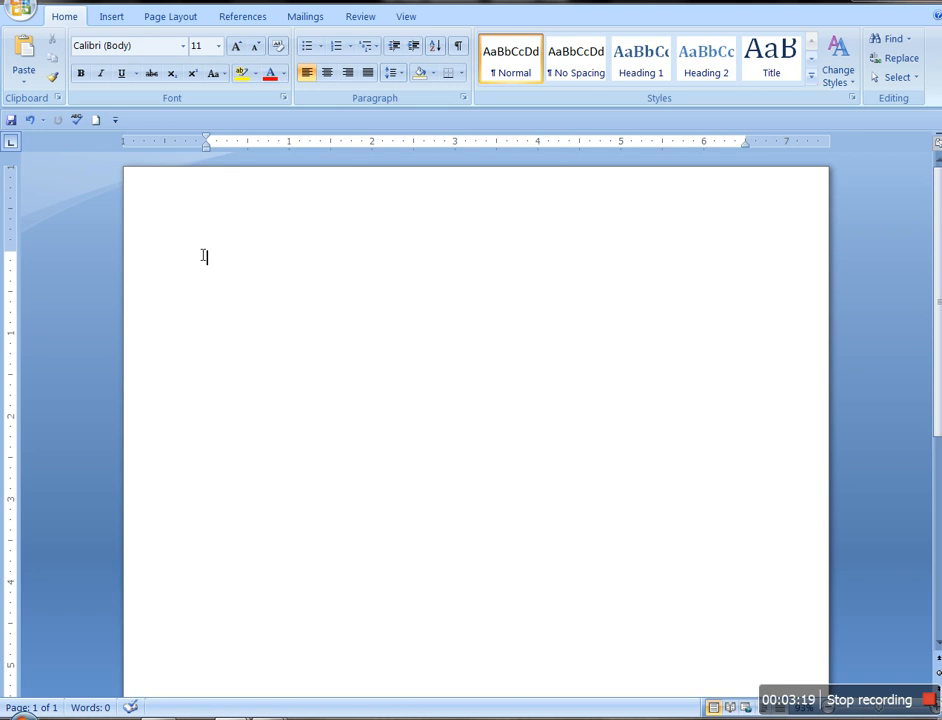
Step: Create a one-row, three-column table from a text line of plus signs joined by hyphens, with a narrower middle column
type("+")
scroll(248, 280, "up", 4)
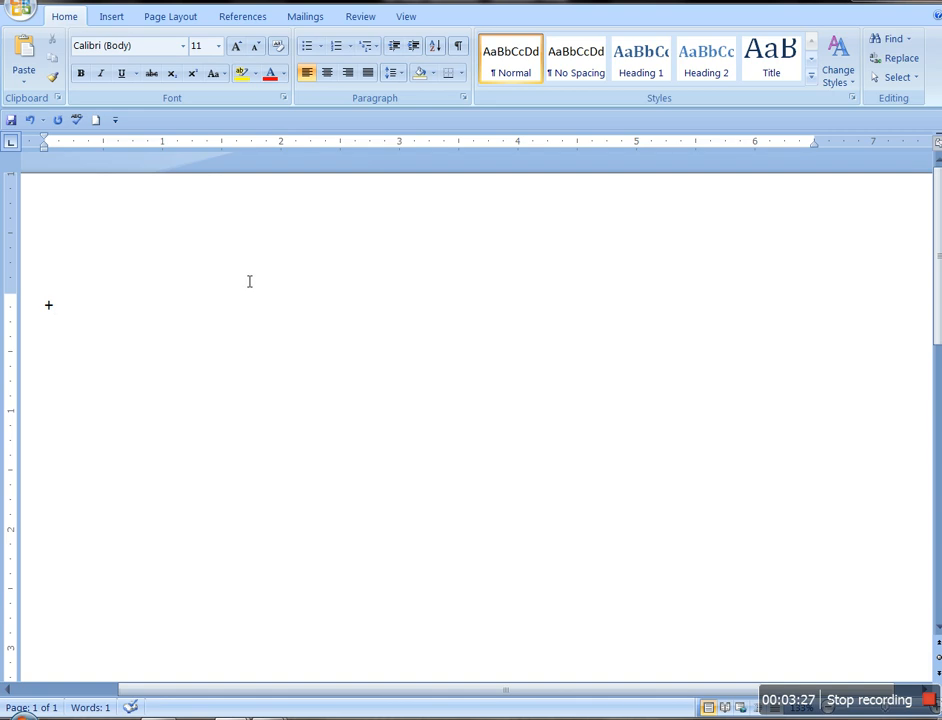
type("-----")
type("-")
type("------")
type("-------+")
type("---")
type("+")
type("--------")
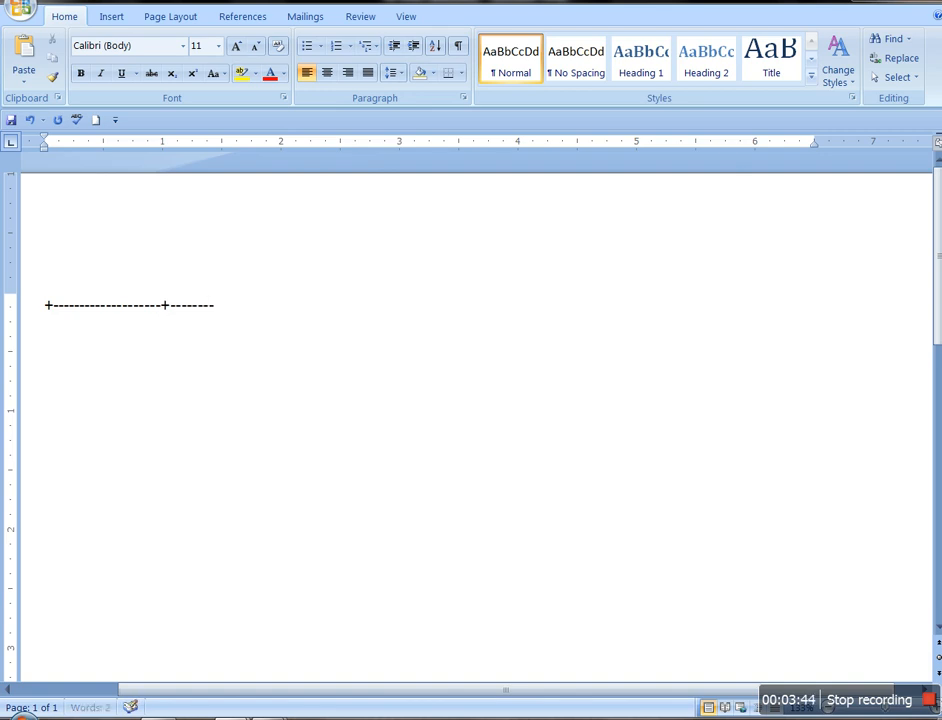
type("-+-----------------------")
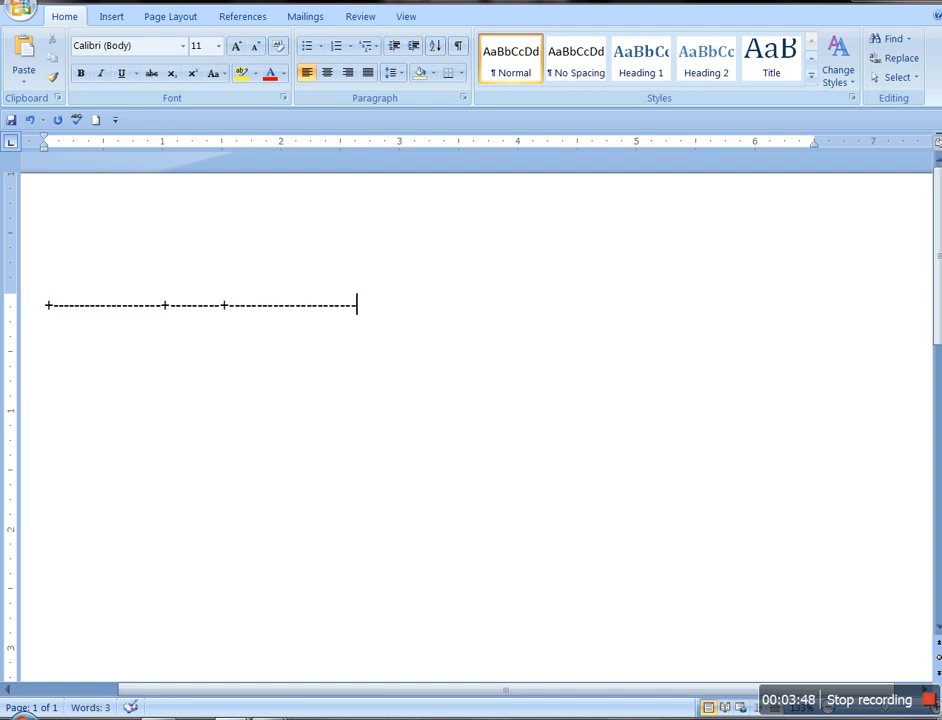
type("+")
key("Return")
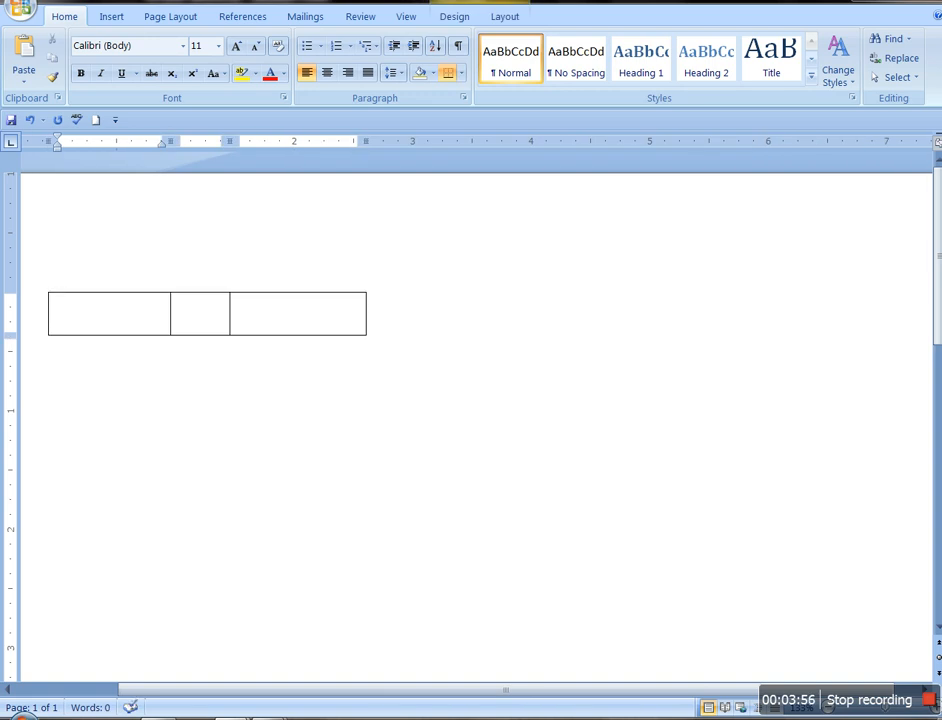
Step: Extend the three-column table to eight rows by advancing past its last cell
left_click(181, 319)
key("Tab")
key("Tab")
key("Tab")
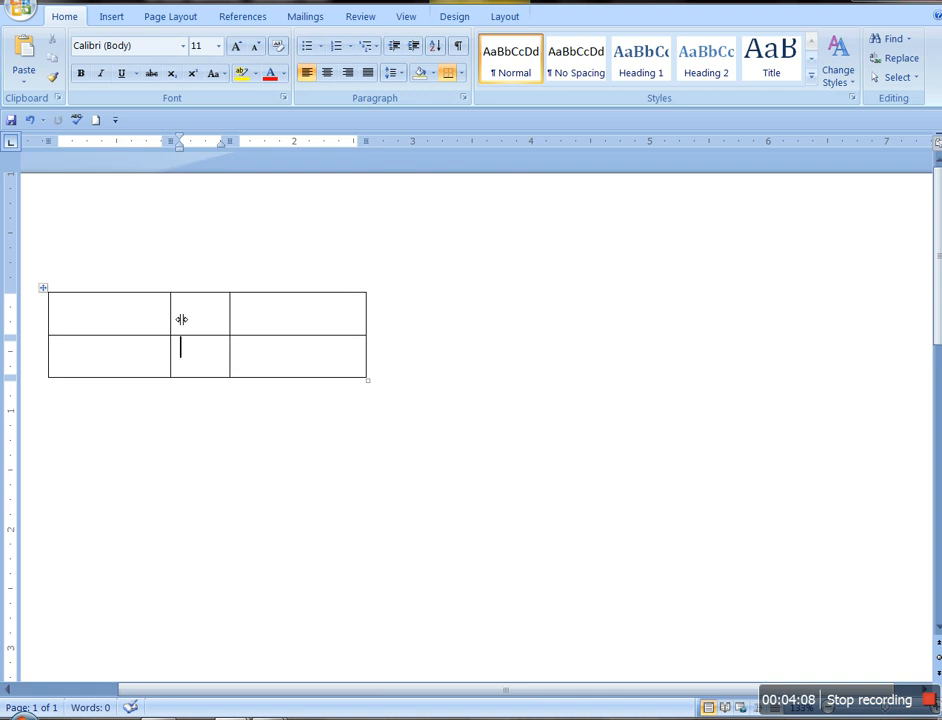
key("Tab")
key("Tab")
key("Tab")
key("Tab")
key("Tab")
key("Tab")
key("Tab")
key("Tab")
key("Tab")
key("Tab")
key("Tab")
key("Tab")
key("Tab")
key("Tab")
key("Tab")
key("Tab")
key("Tab")
key("Tab")
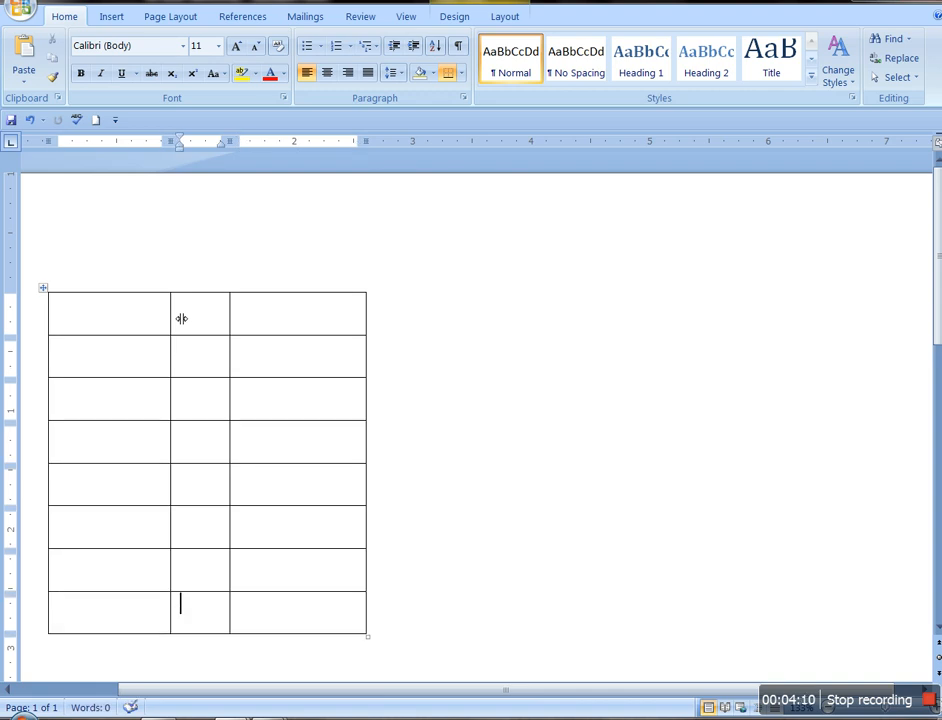
key("Left")
key("Left")
key("Left")
key("Left")
key("Left")
key("Left")
key("Left")
key("Up")
key("Up")
key("Right")
key("Right")
key("Left")
key("Left")
key("Left")
key("Left")
key("Left")
key("Left")
key("Left")
key("Left")
key("Left")
key("Tab")
key("Tab")
key("Tab")
key("Tab")
key("Tab")
key("Tab")
key("Tab")
key("shift+Tab")
key("shift+Tab")
key("shift+Tab")
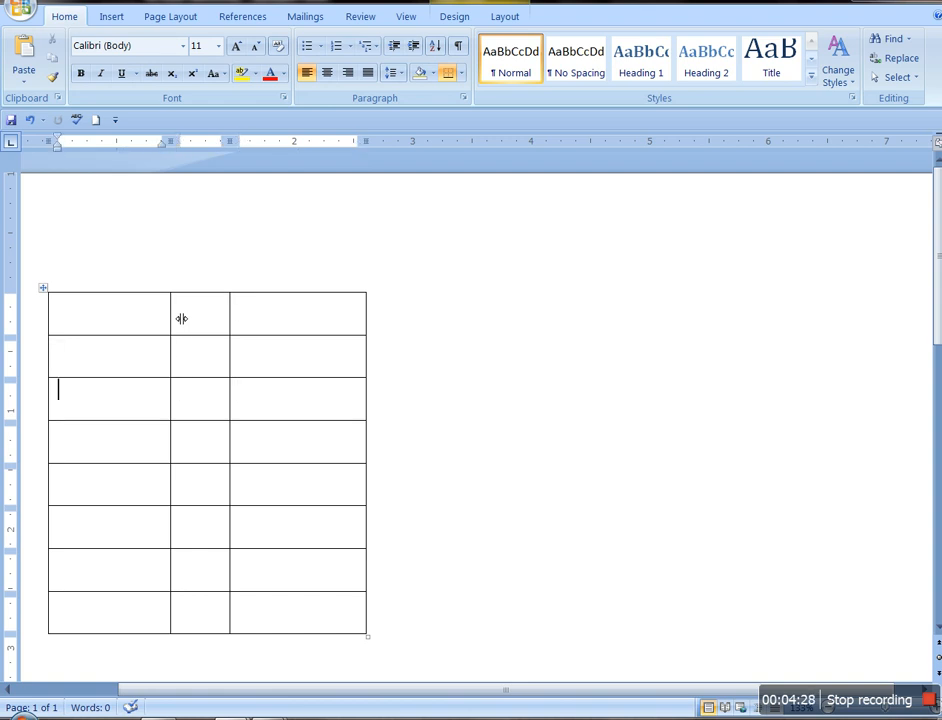
key("shift+Tab")
key("shift+Tab")
key("shift+Tab")
key("shift+Tab")
key("shift+Tab")
key("shift+Tab")
Step: Delete the whole three-column, eight-row table
left_click(44, 290)
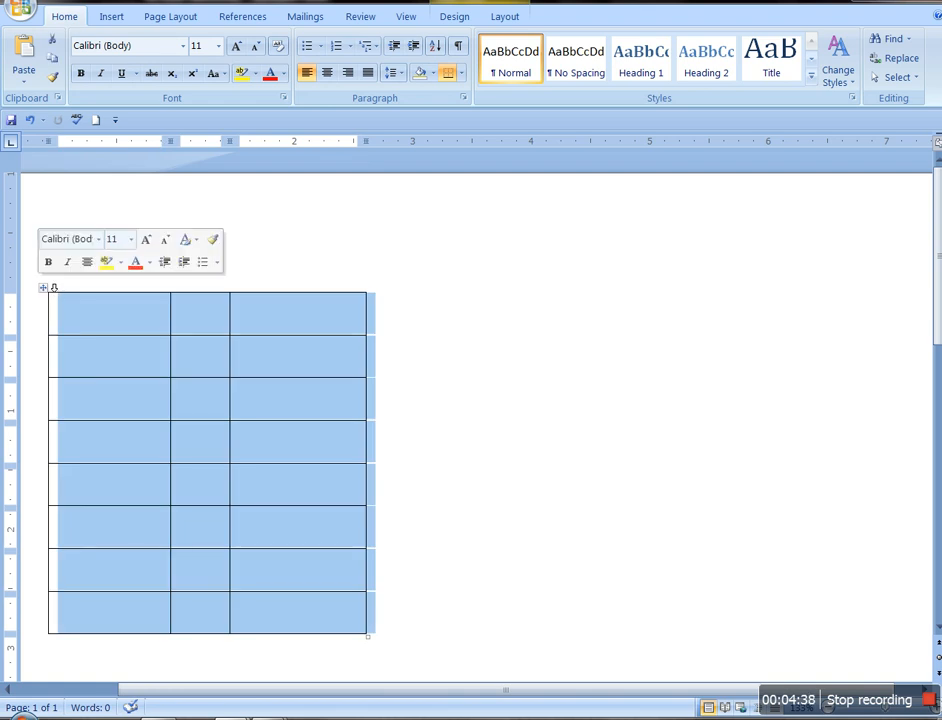
key("BackSpace")
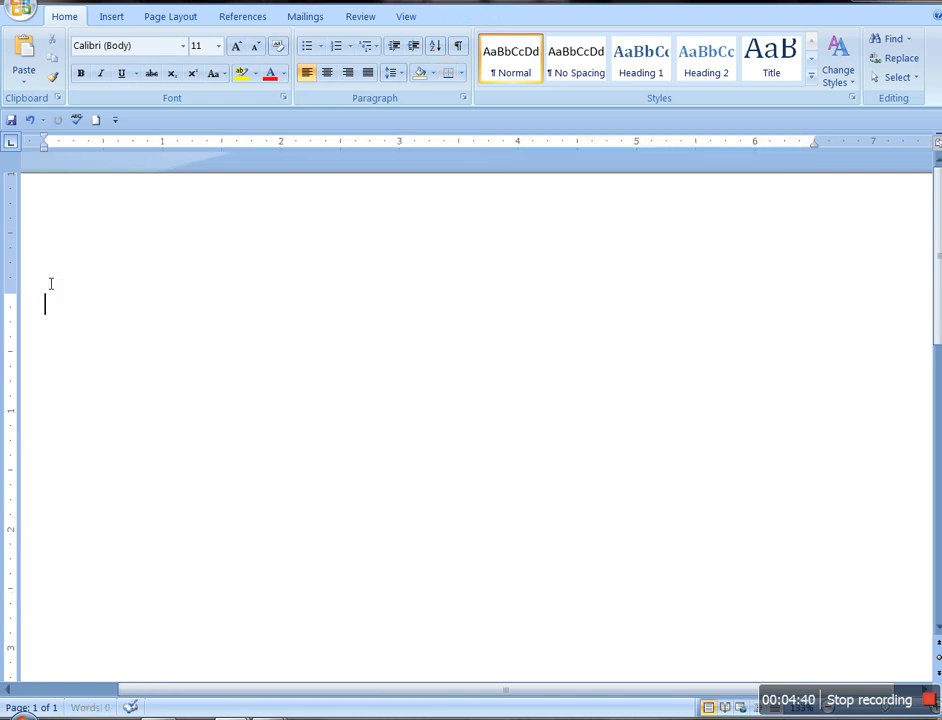
Step: Insert a table with three columns and two rows
left_click(407, 19)
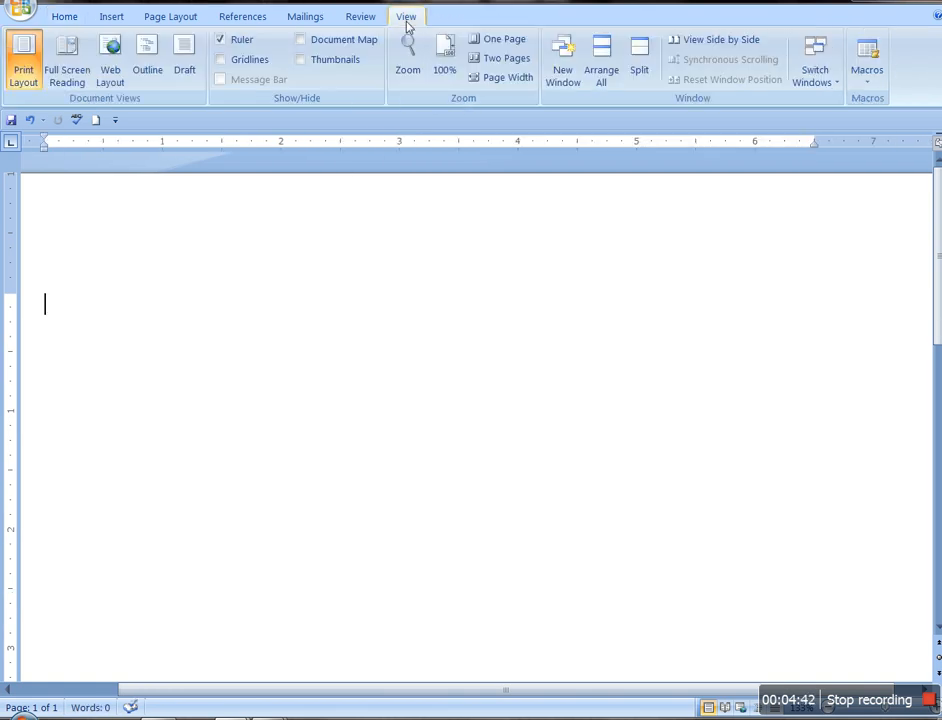
left_click(348, 18)
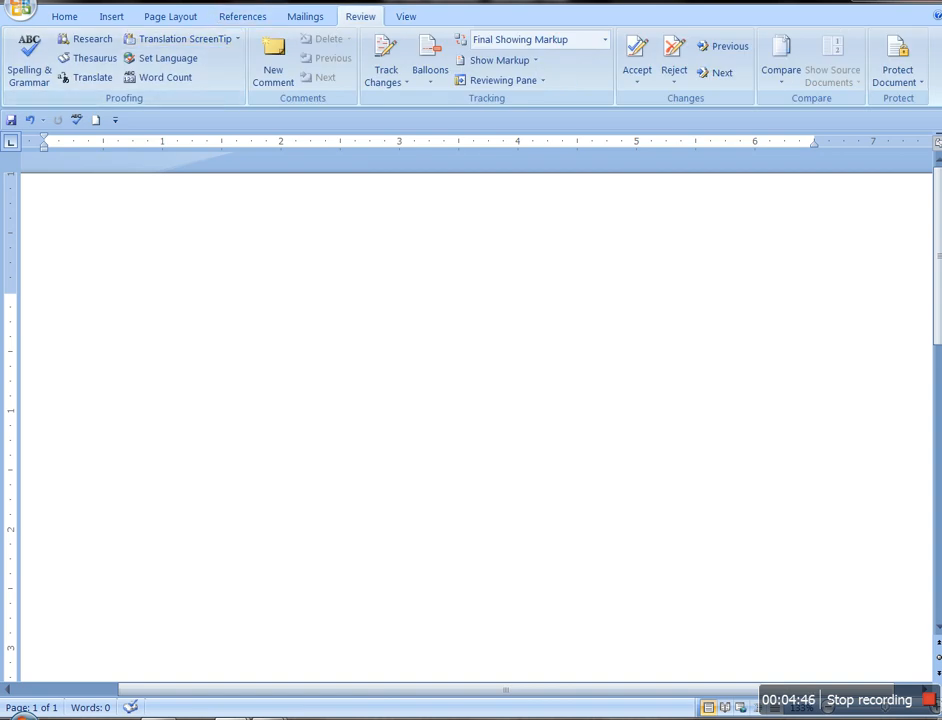
left_click(109, 18)
left_click(142, 72)
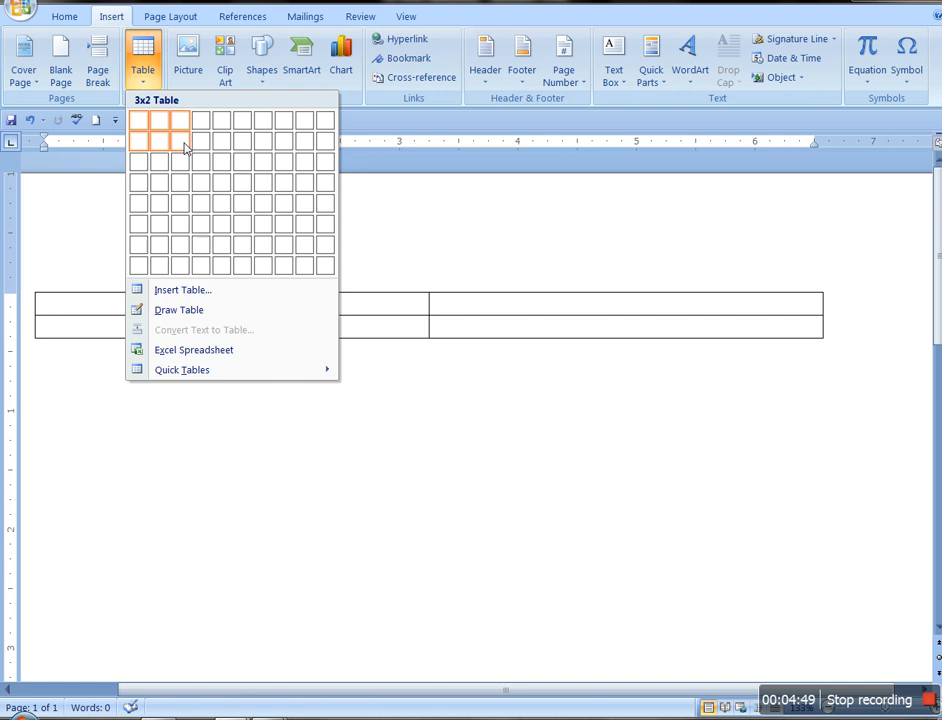
left_click(182, 141)
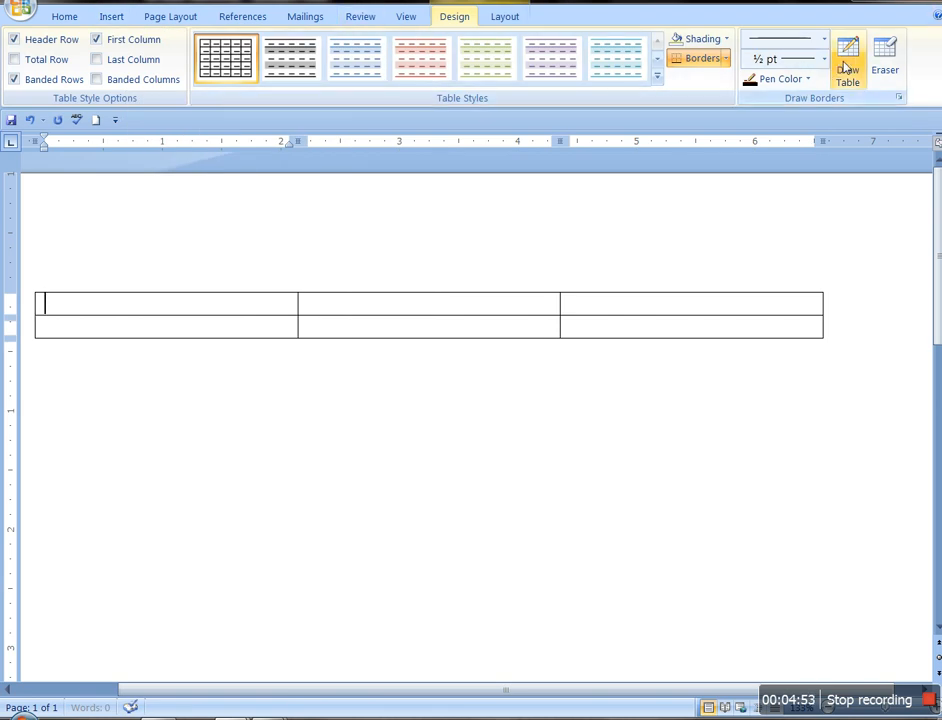
Step: Erase the border between the second and third columns in both rows with the table Eraser
left_click(884, 67)
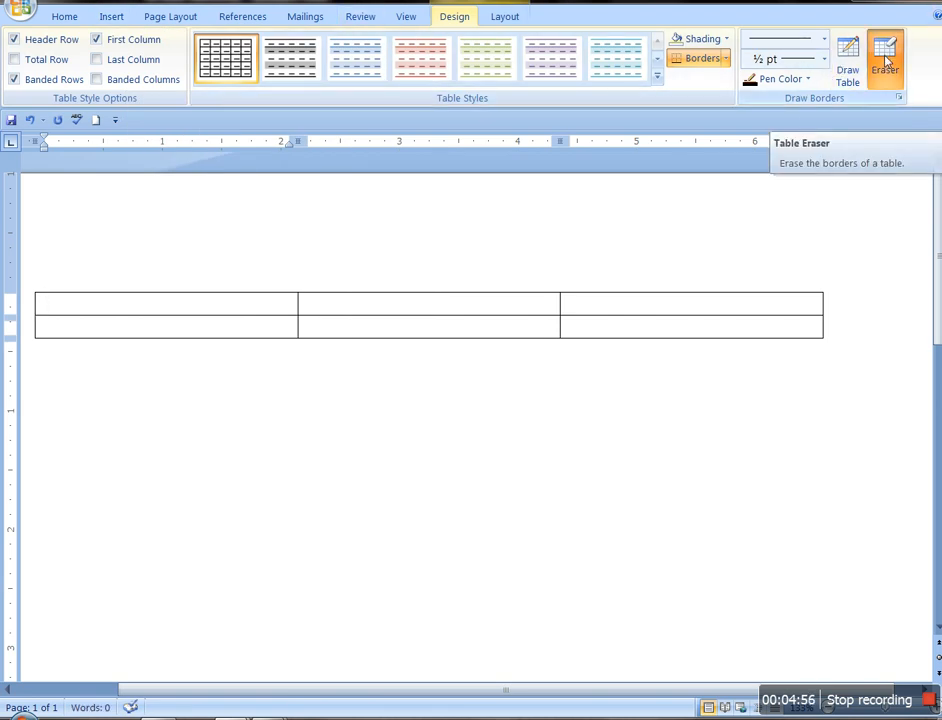
left_click(567, 312)
left_click(566, 328)
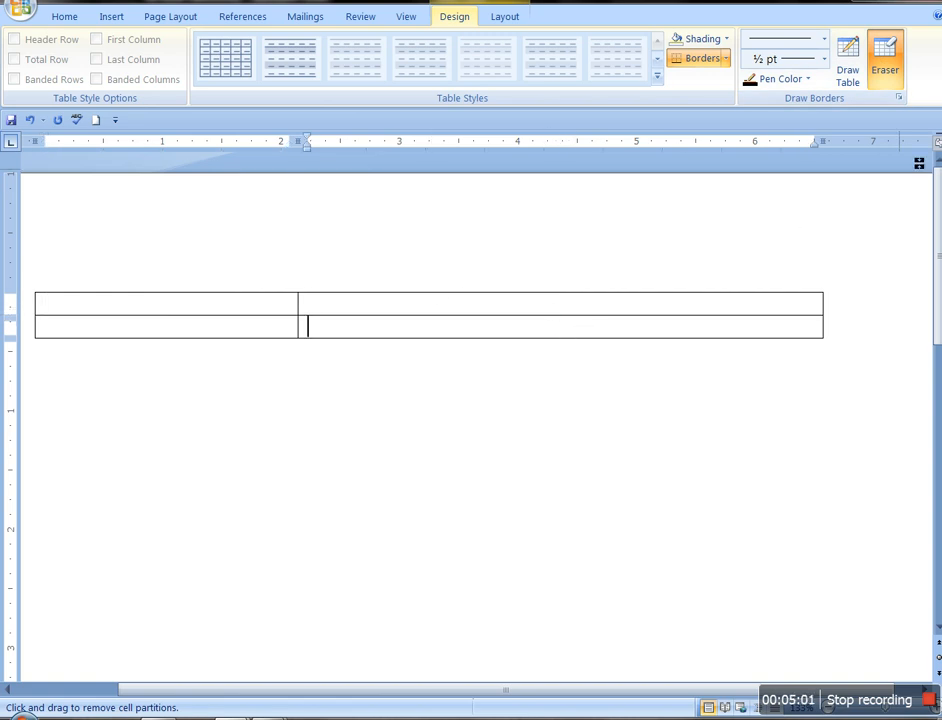
left_click(877, 72)
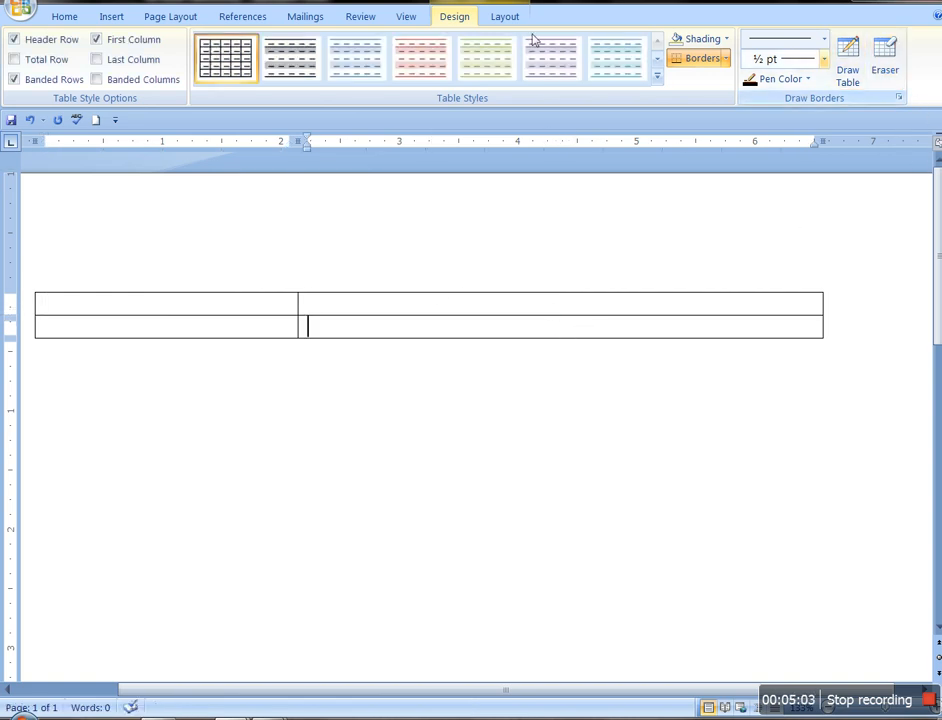
Step: Narrow the table's first column to about 1 inch and delete the entire table
left_click(61, 15)
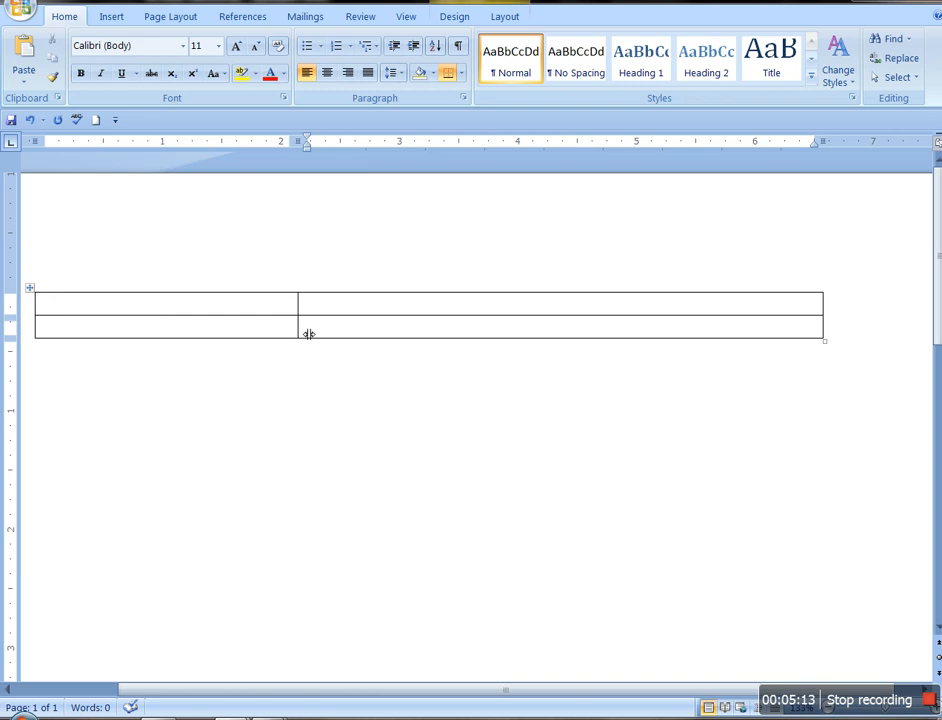
left_click_drag(308, 332, 157, 306)
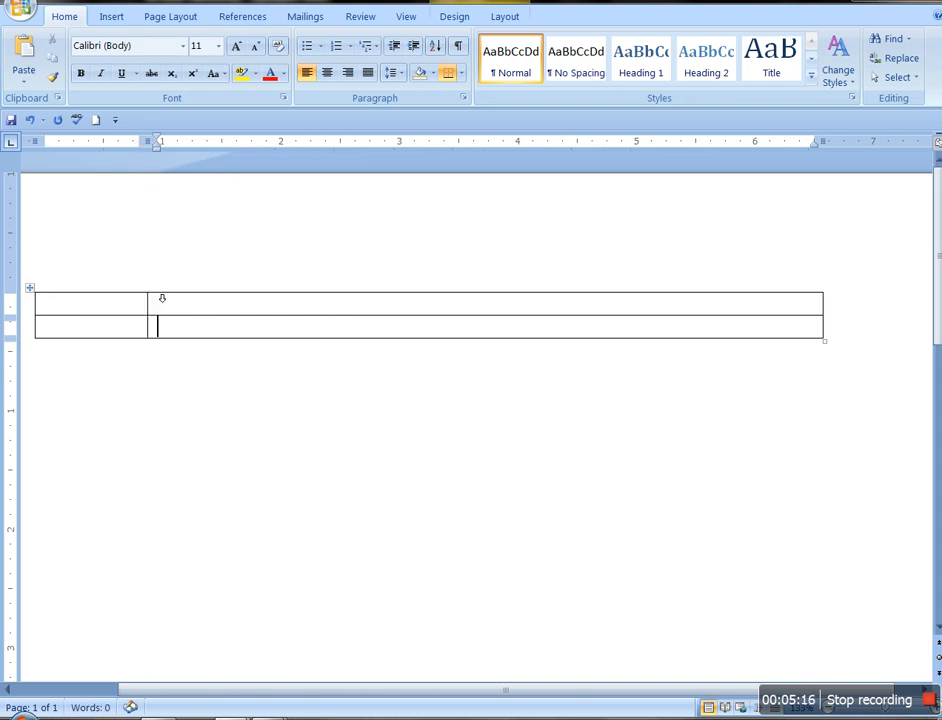
left_click(32, 291)
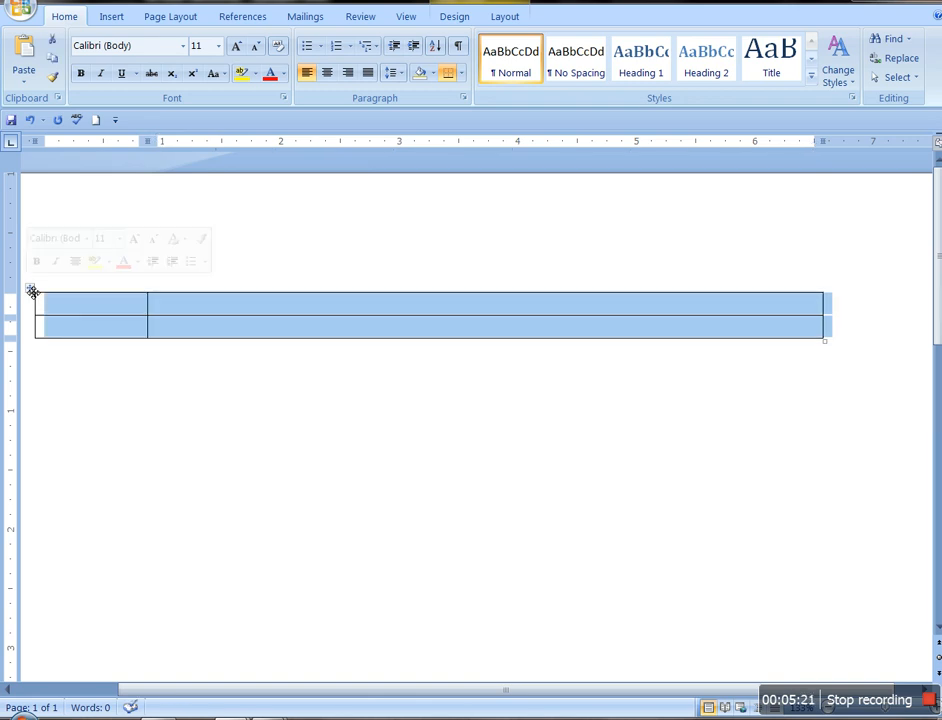
key("BackSpace")
Step: Insert a table of 5 columns and 5 rows and narrow its first column to about 0.4 inch
left_click(108, 16)
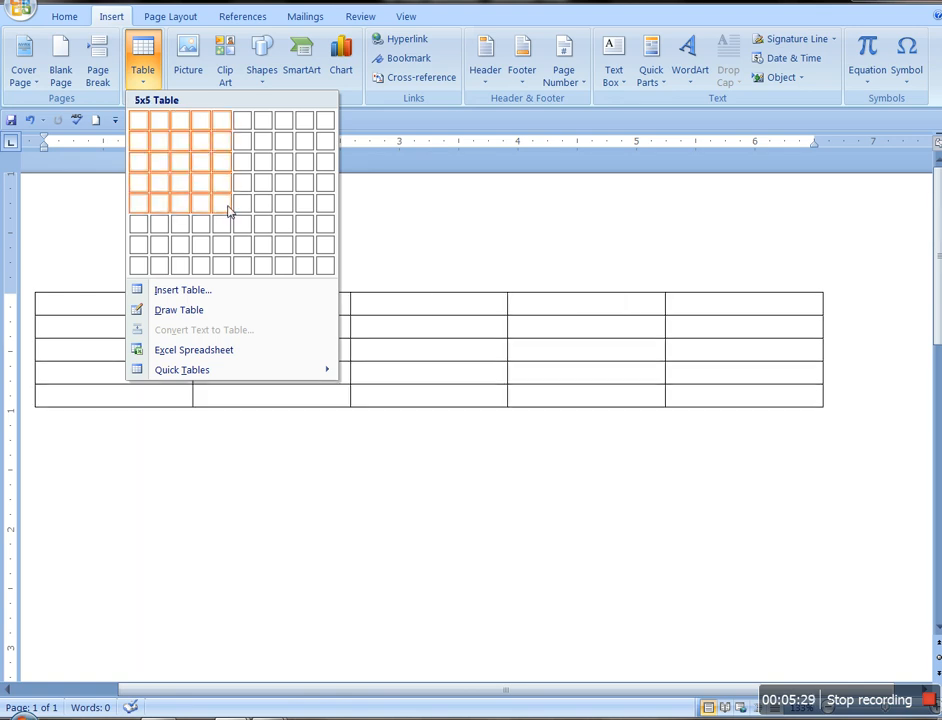
left_click(228, 209)
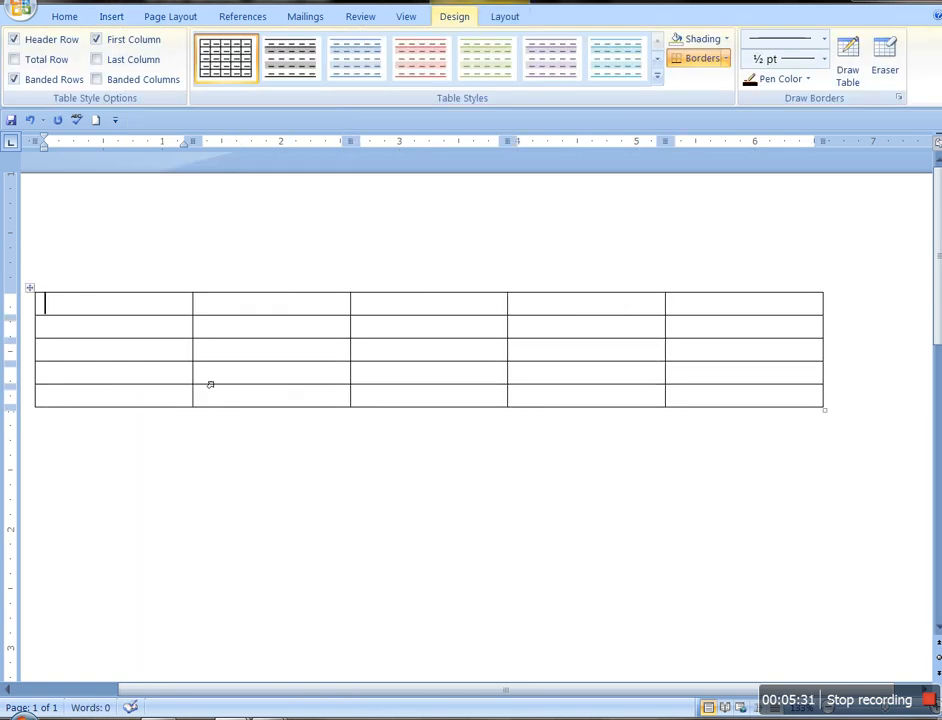
left_click_drag(201, 385, 92, 358)
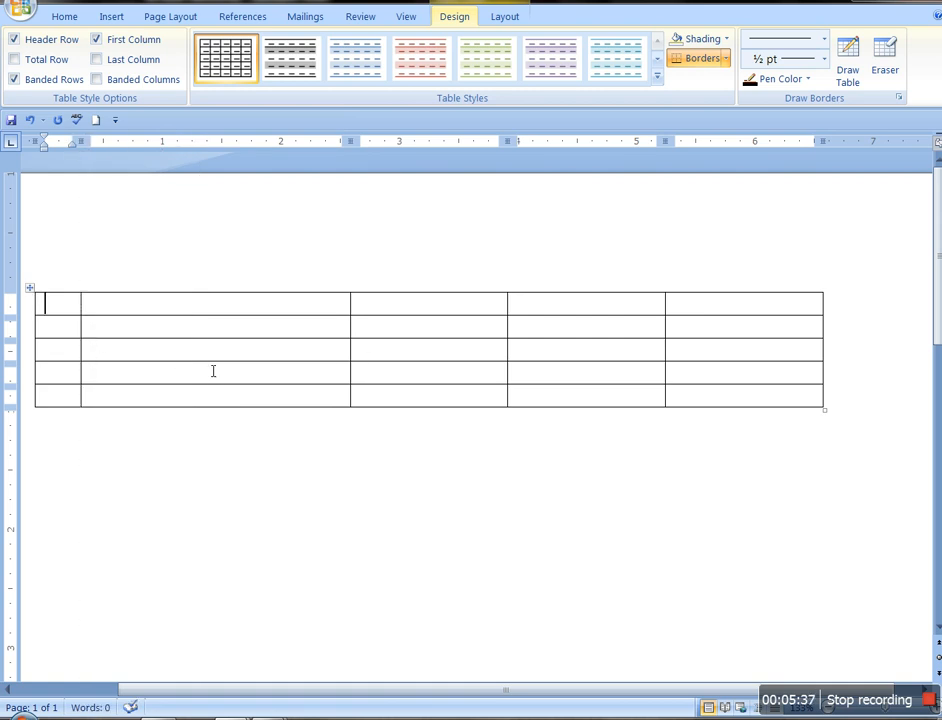
Step: Enter the headings Ser and Name in the first two cells of the top row
type("Ser")
key("Tab")
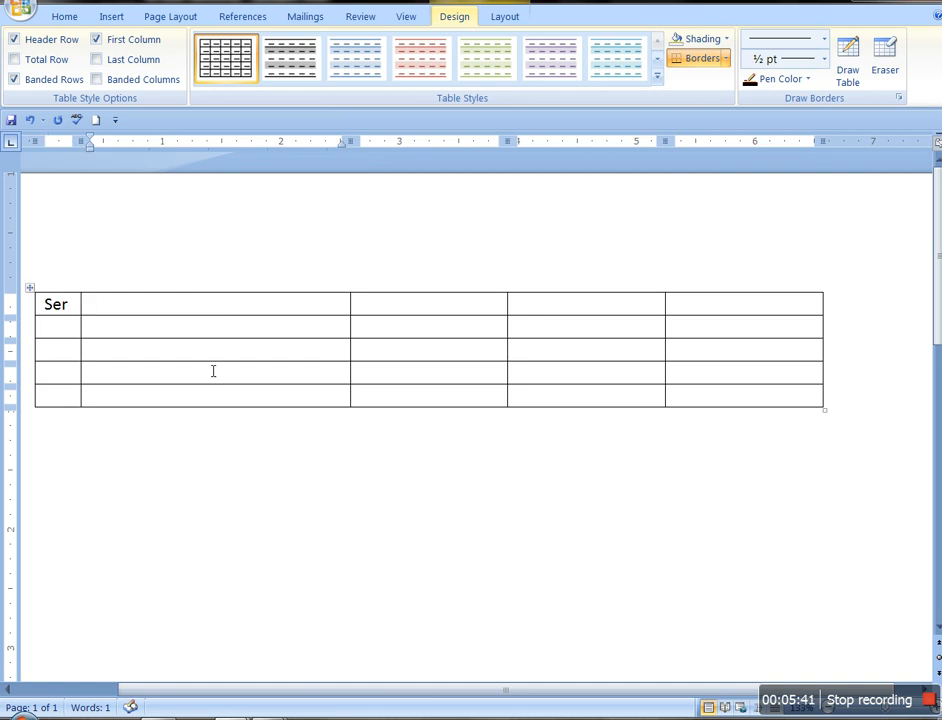
type("Name")
key("Tab")
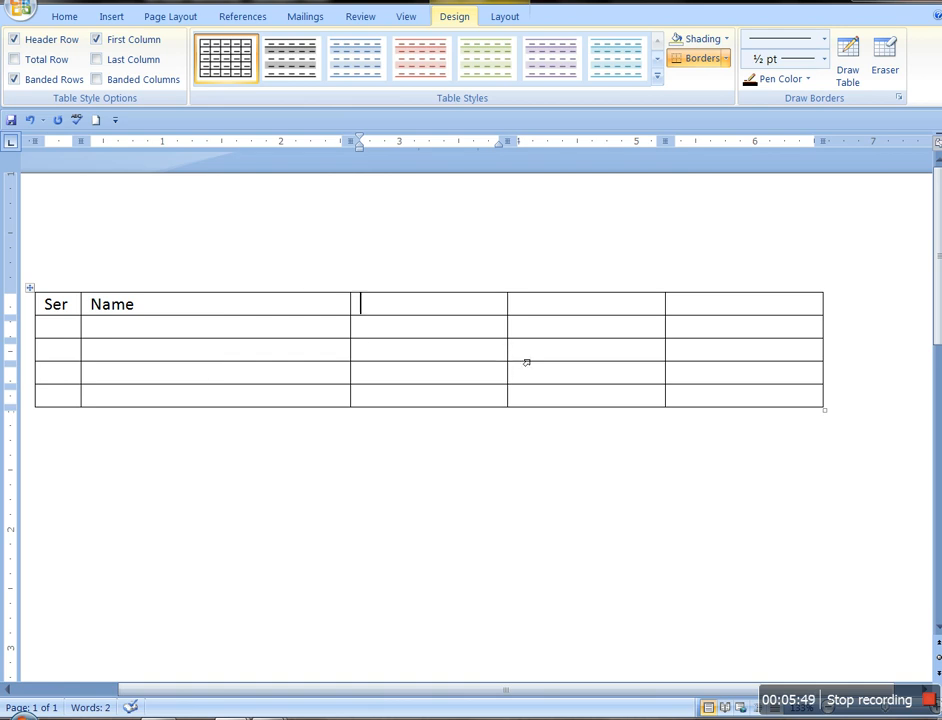
Step: Narrow the third column to about 0.8 inch and enter the headings Mon and Tue in the third and fourth columns
left_click_drag(517, 357, 453, 345)
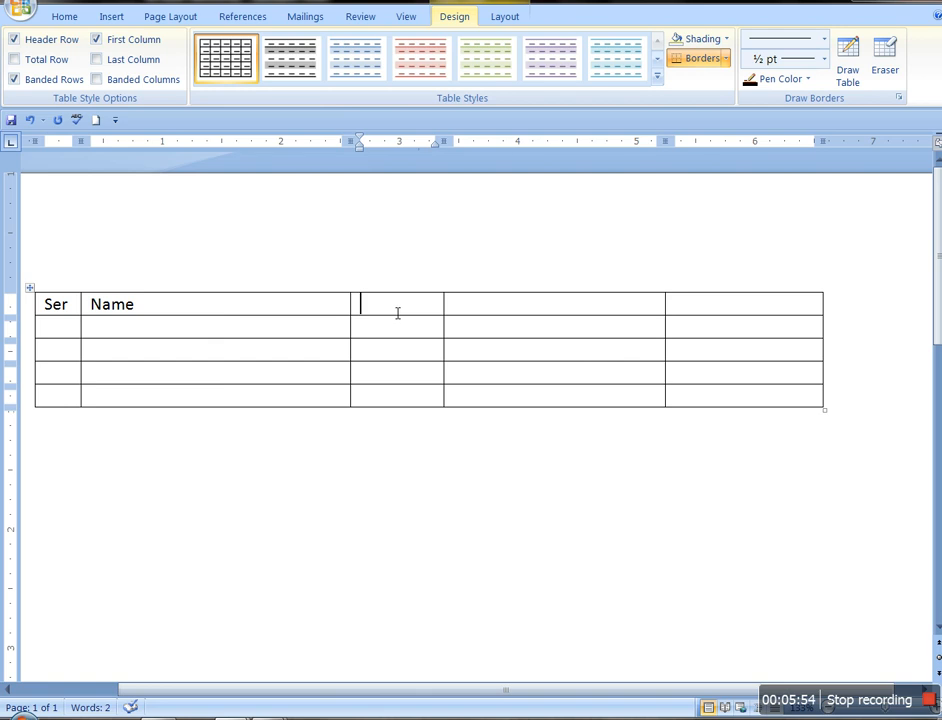
type("Mon")
key("Tab")
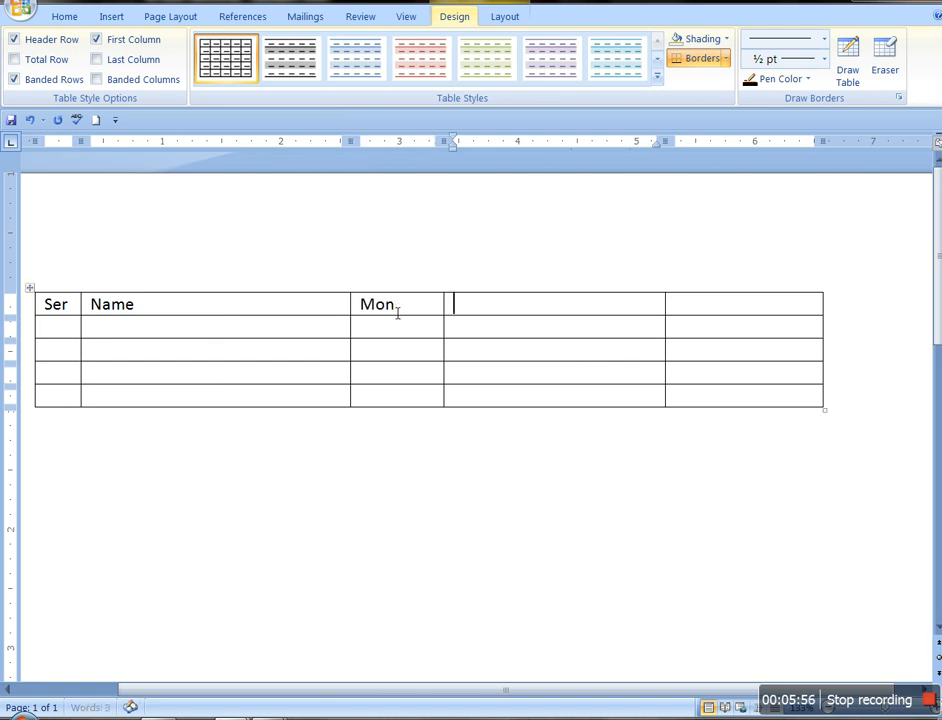
type("Tue")
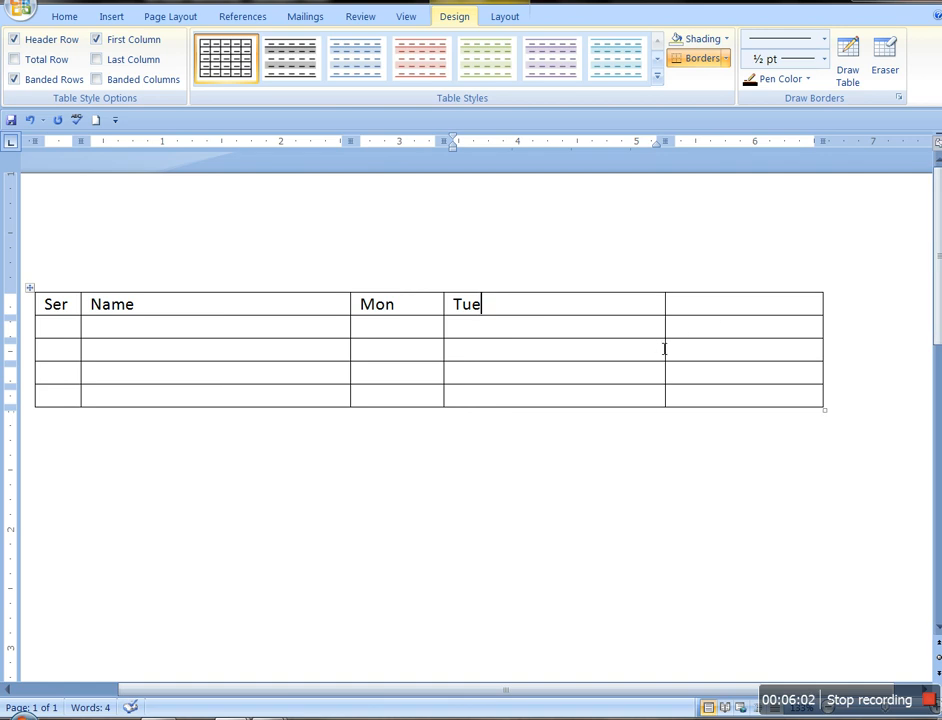
Step: Narrow the Tue column and the empty last column to about 0.6 inch each
left_click_drag(666, 352, 526, 316)
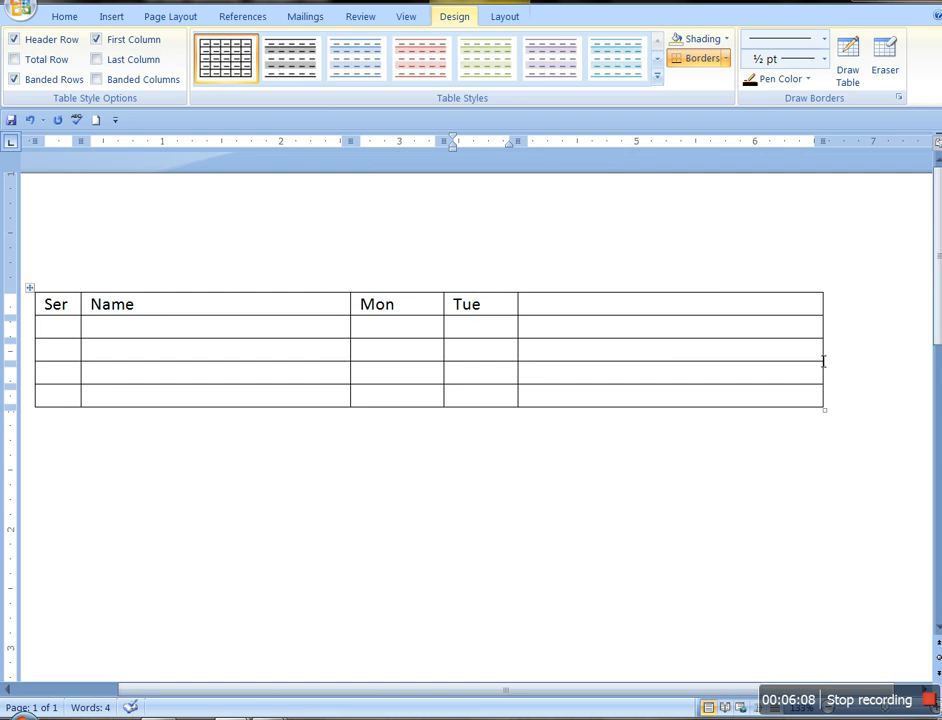
left_click_drag(831, 365, 592, 268)
Step: Insert three more columns to the right of the table's empty last column
right_click(576, 312)
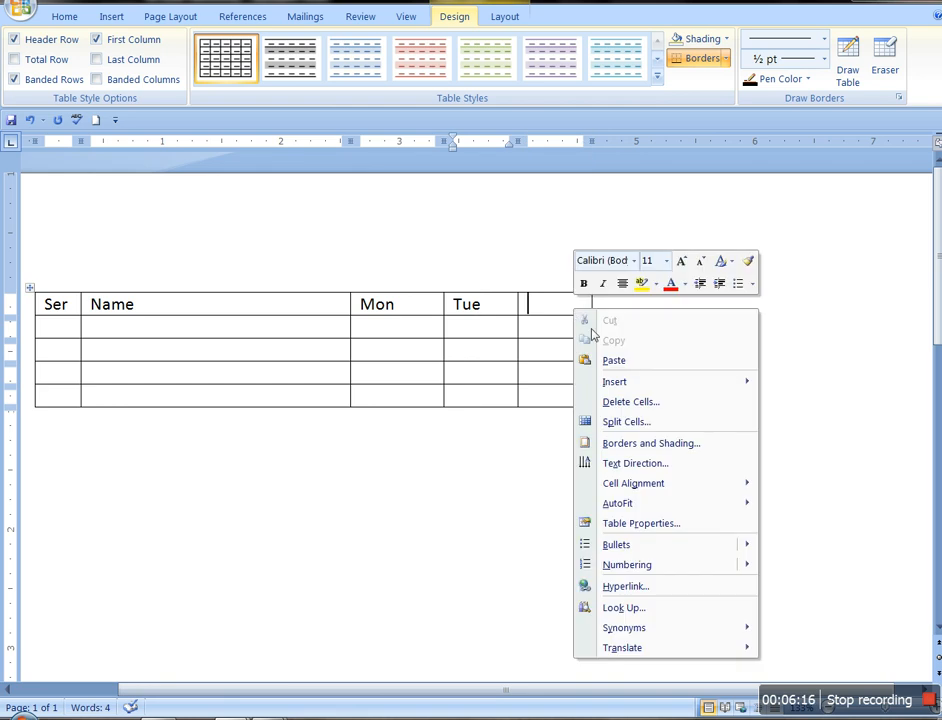
mouse_move(729, 386)
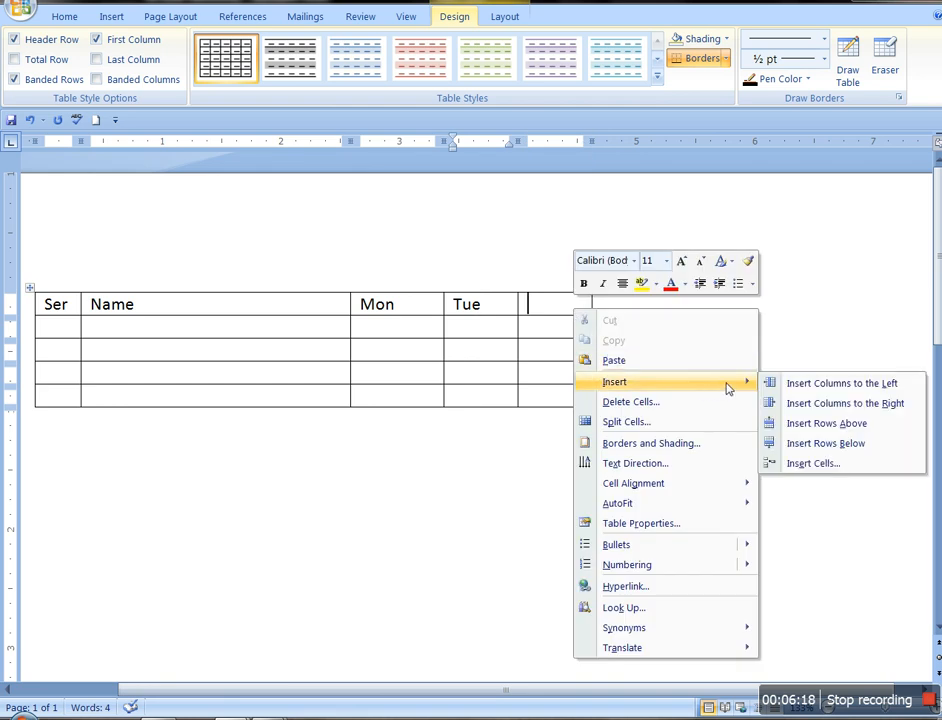
left_click(773, 403)
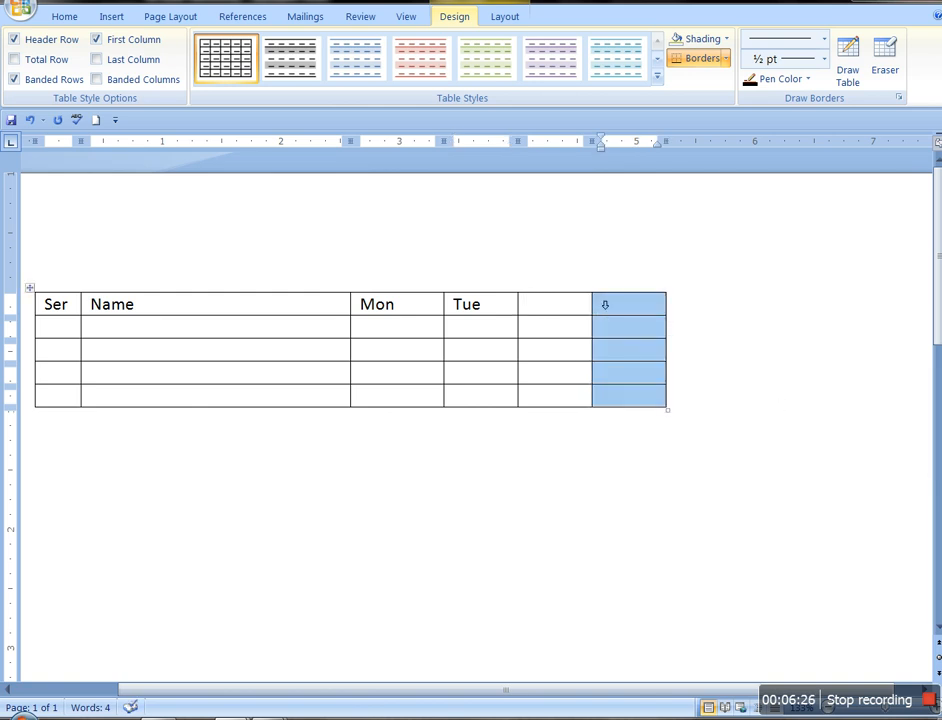
right_click(643, 313)
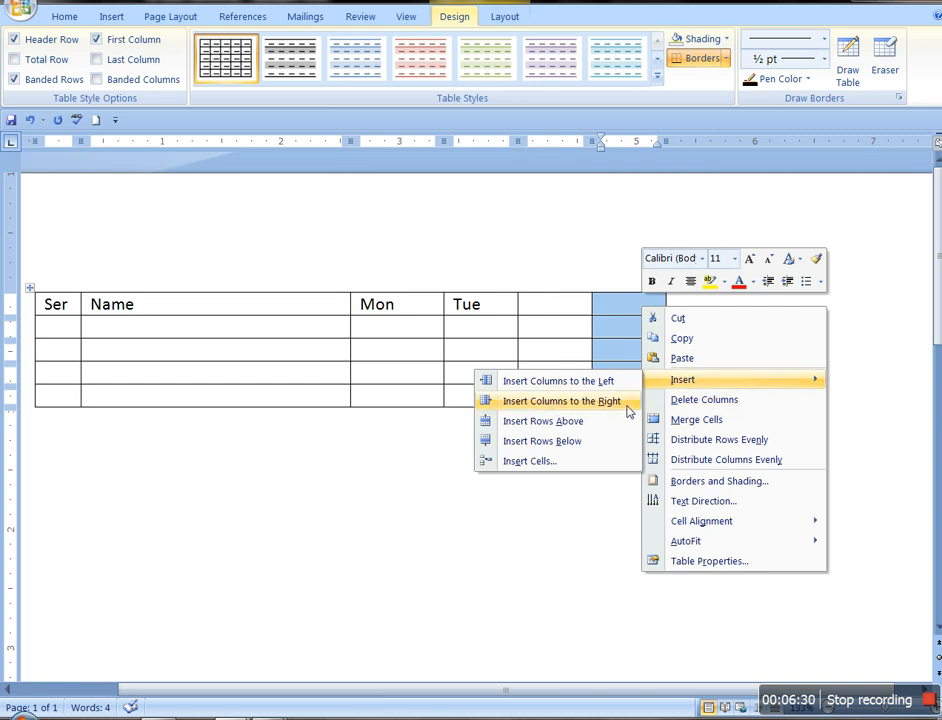
left_click(628, 404)
right_click(719, 317)
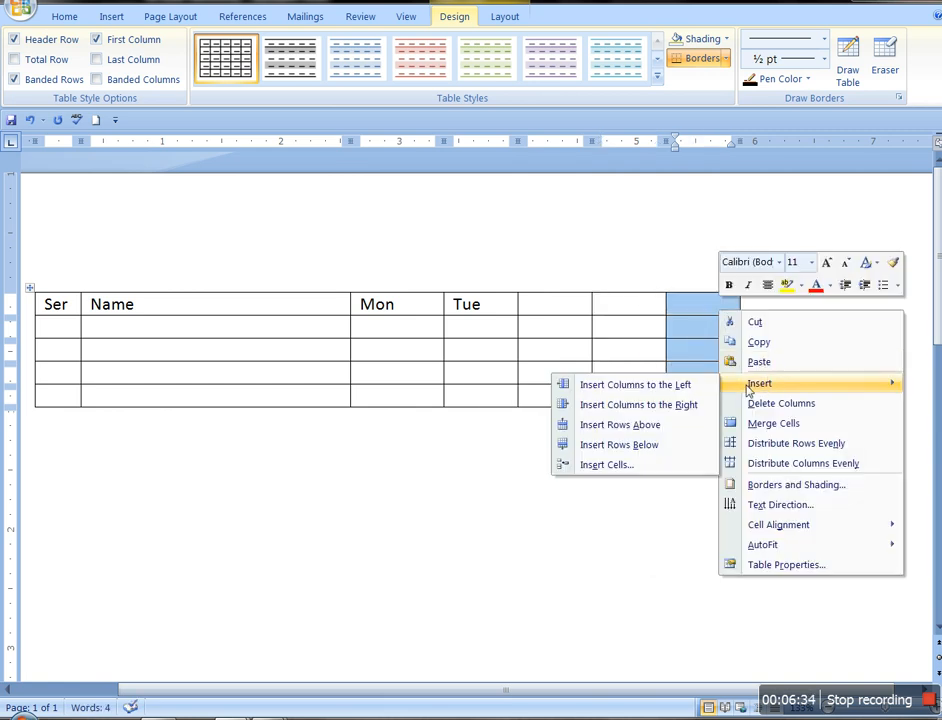
left_click(690, 405)
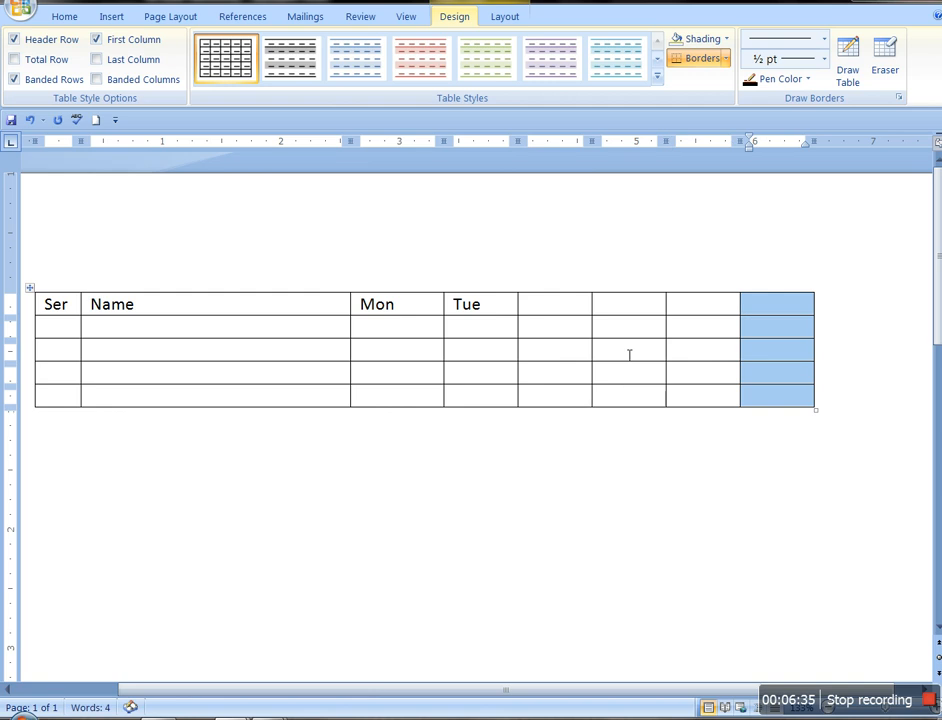
Step: Enter the headings Wed, Thr, Fri and Weekend in the four empty cells of the top row
left_click(566, 308)
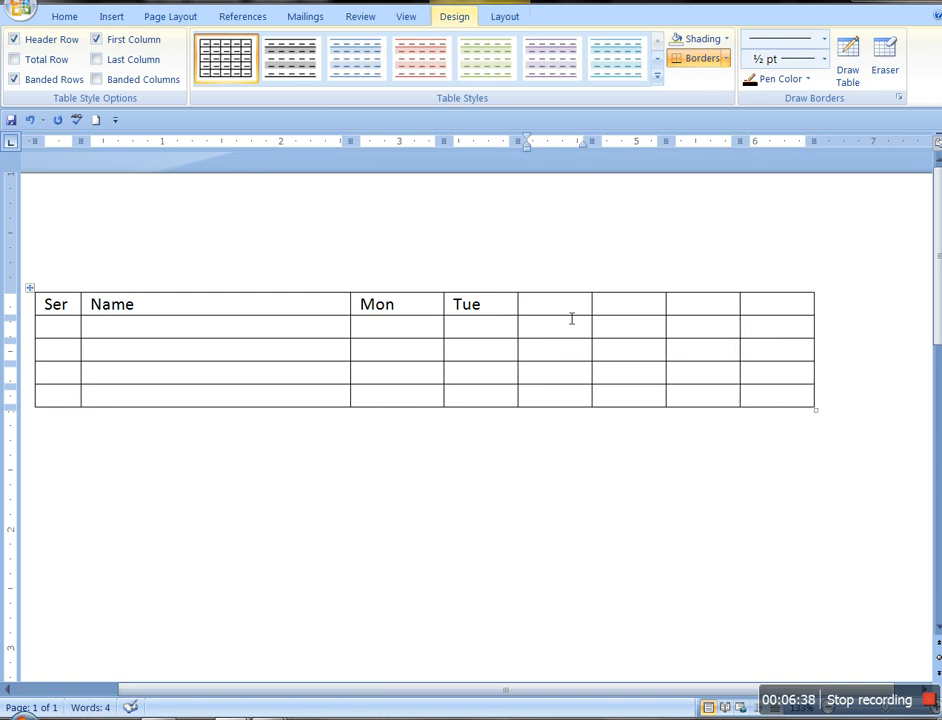
type("W")
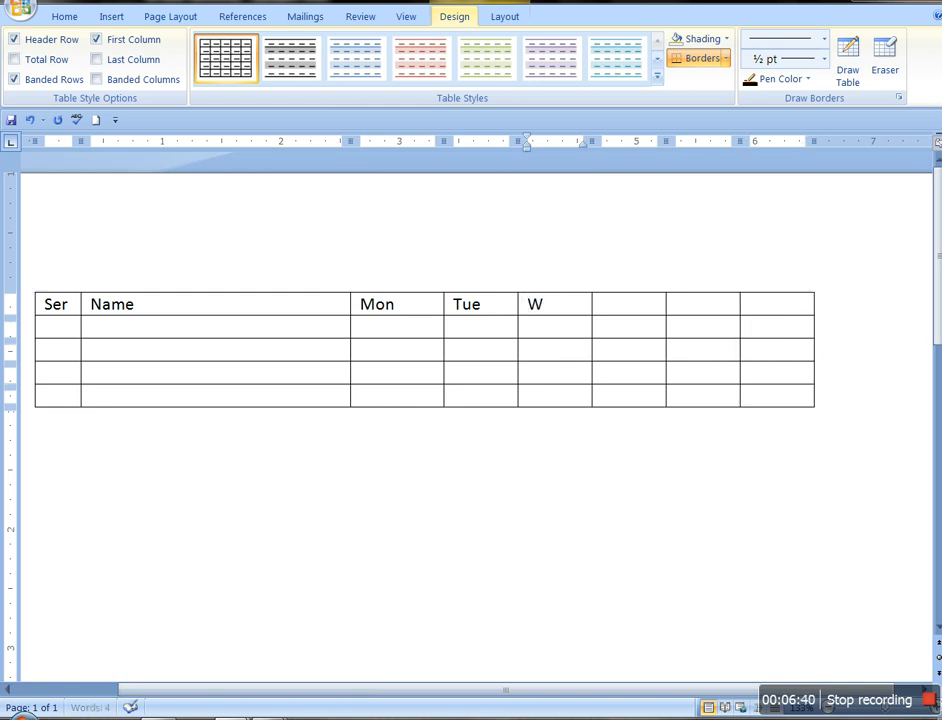
type("ed")
key("Tab")
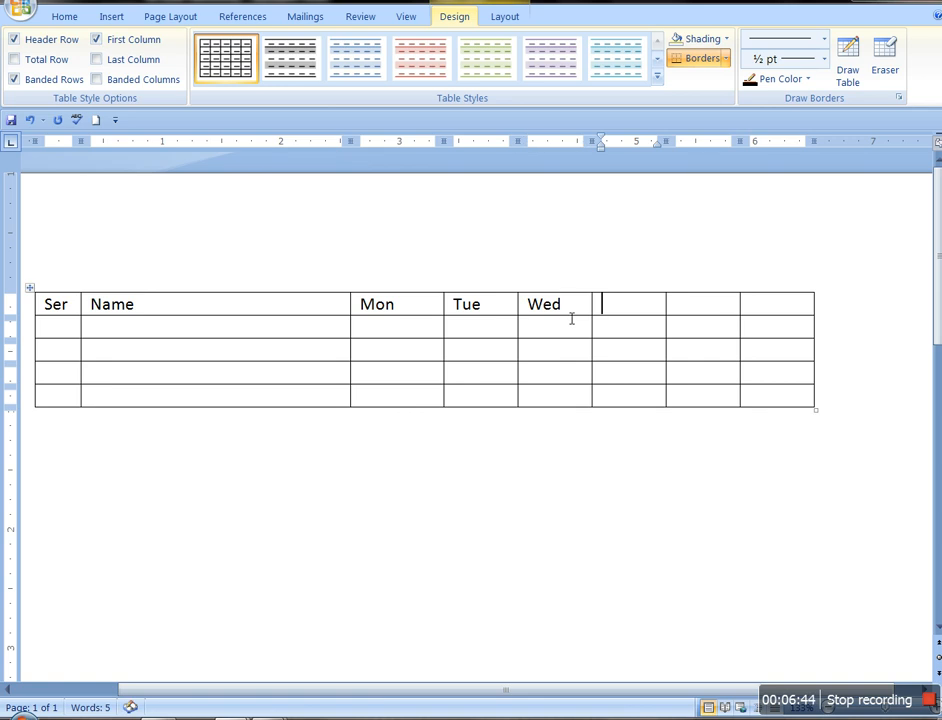
type("Thr")
key("Tab")
type("Fri")
key("Tab")
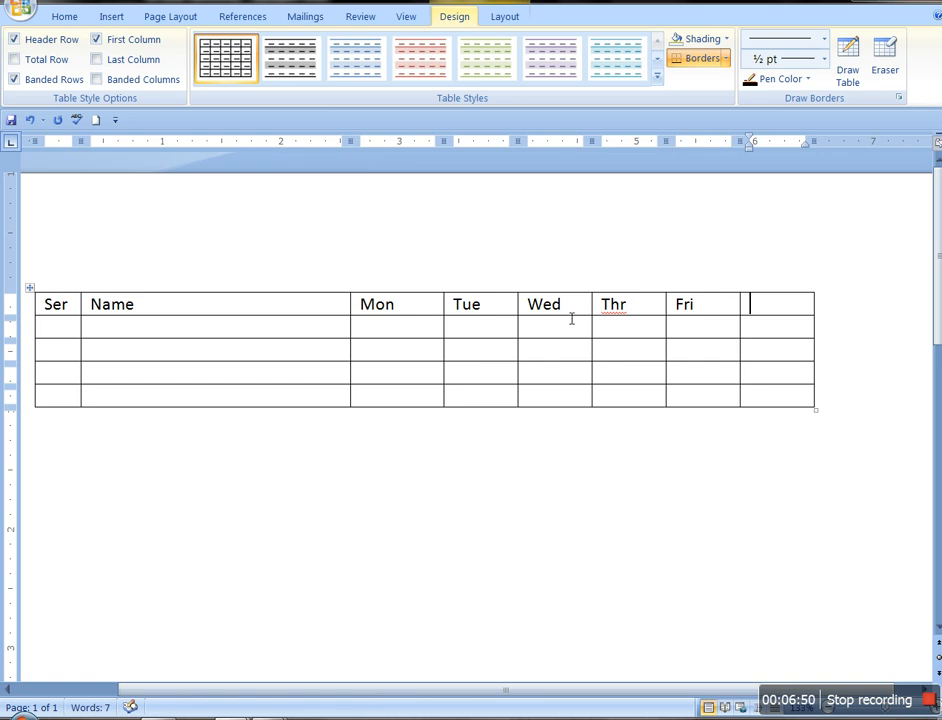
type("W")
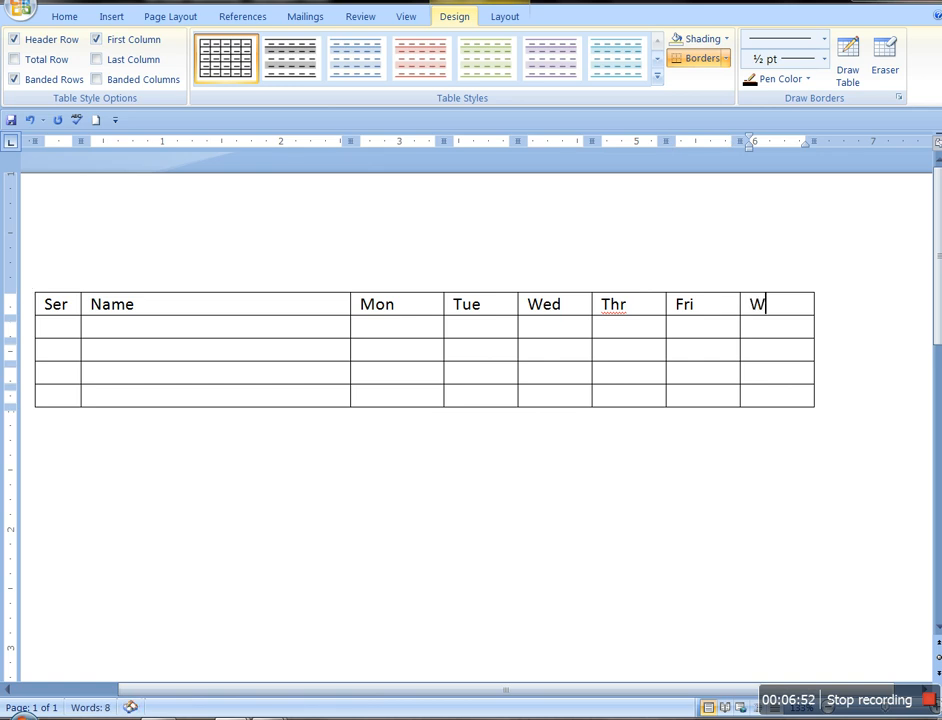
type("eekend")
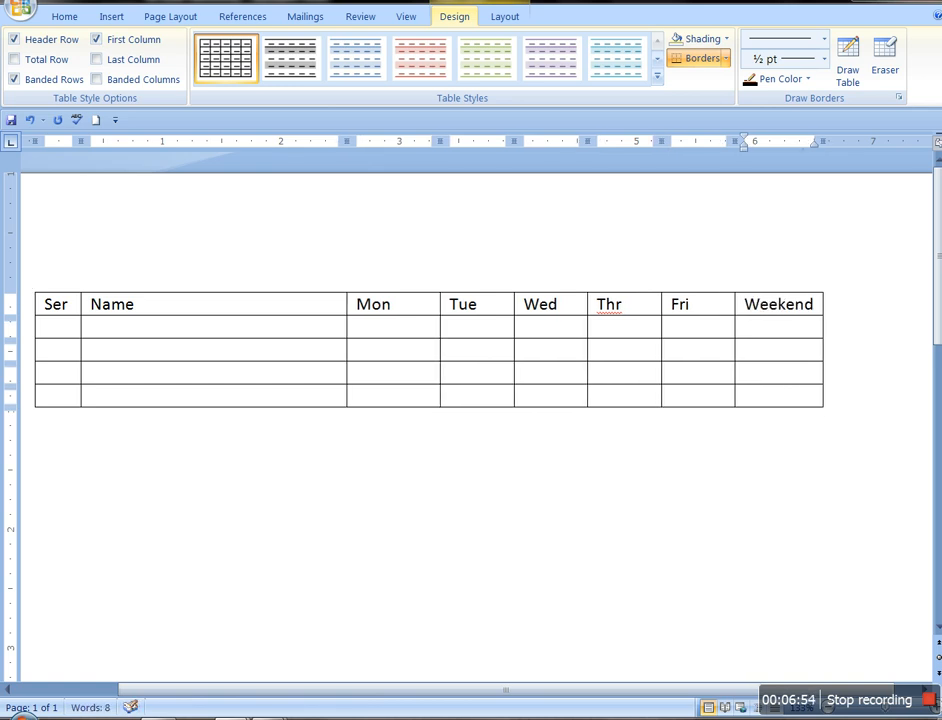
Step: Make all the headings in the table's top row bold, from Ser to Weekend
key("shift+Left")
key("shift+Left")
key("shift+Left")
key("shift+Left")
key("shift+Left")
key("shift+Left")
key("shift+Left")
key("shift+Left")
key("shift+Left")
key("shift+Left")
key("shift+Left")
key("shift+Left")
key("shift+Left")
key("shift+Left")
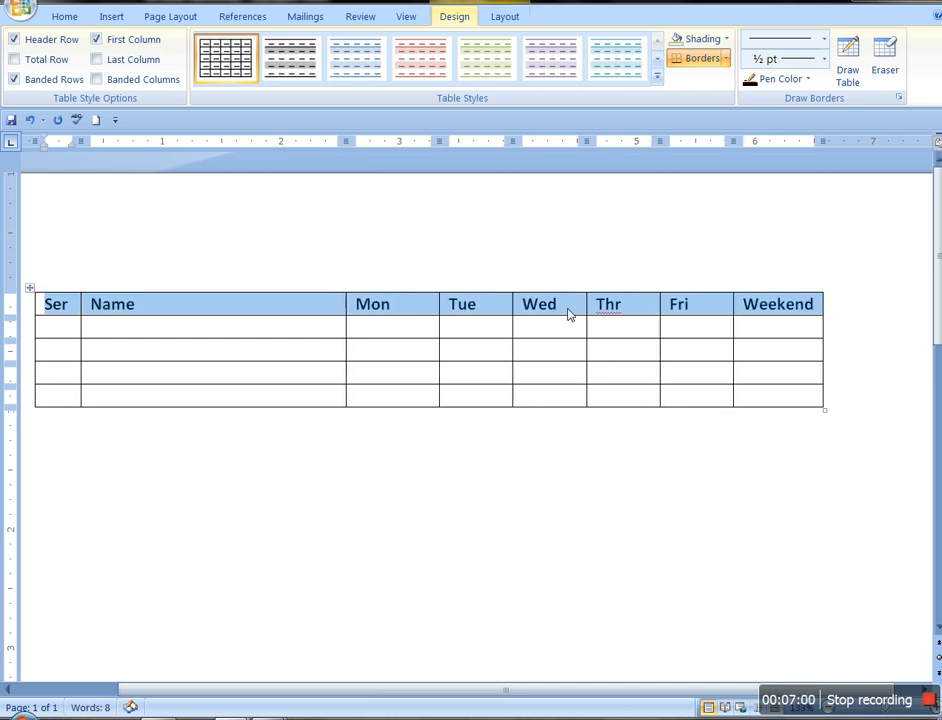
key("ctrl+b")
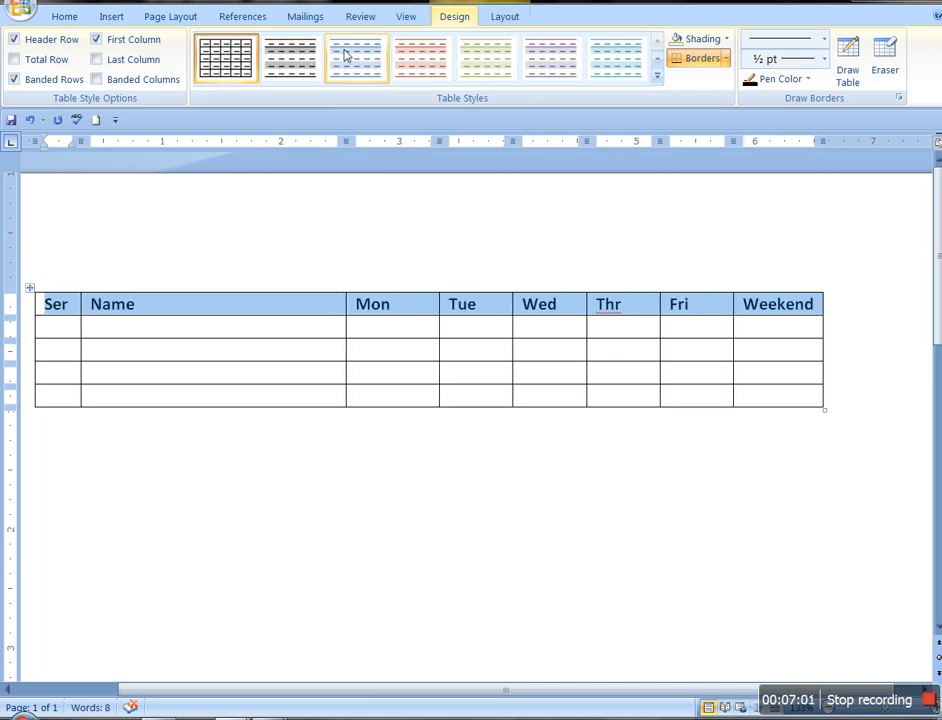
Step: Number the four empty cells under the Ser heading with the 1. 2. 3. number format
left_click_drag(59, 328, 50, 393)
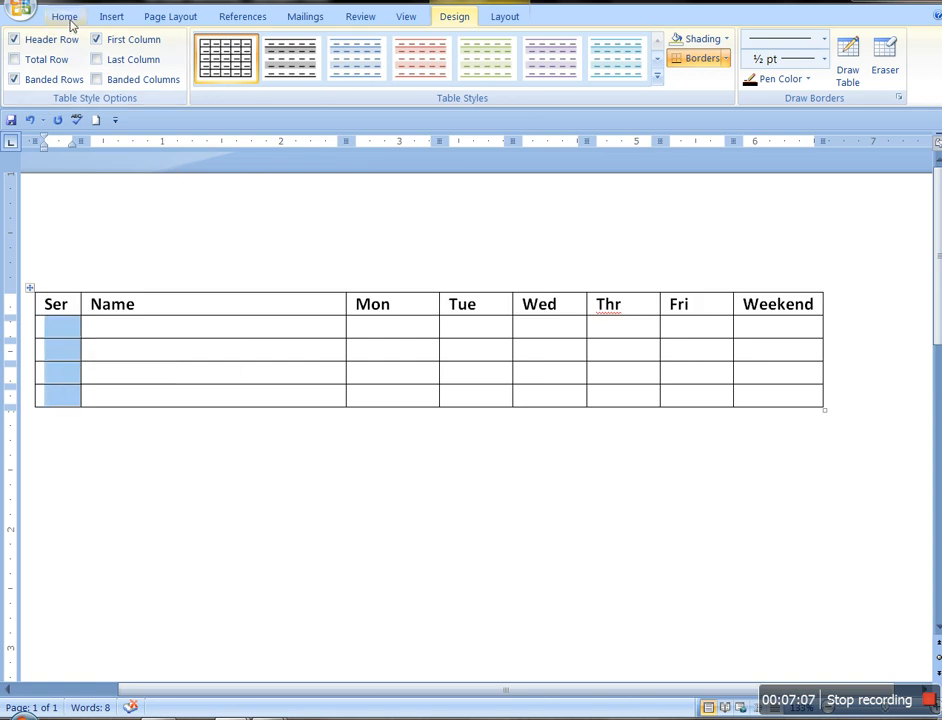
left_click(64, 17)
left_click(350, 46)
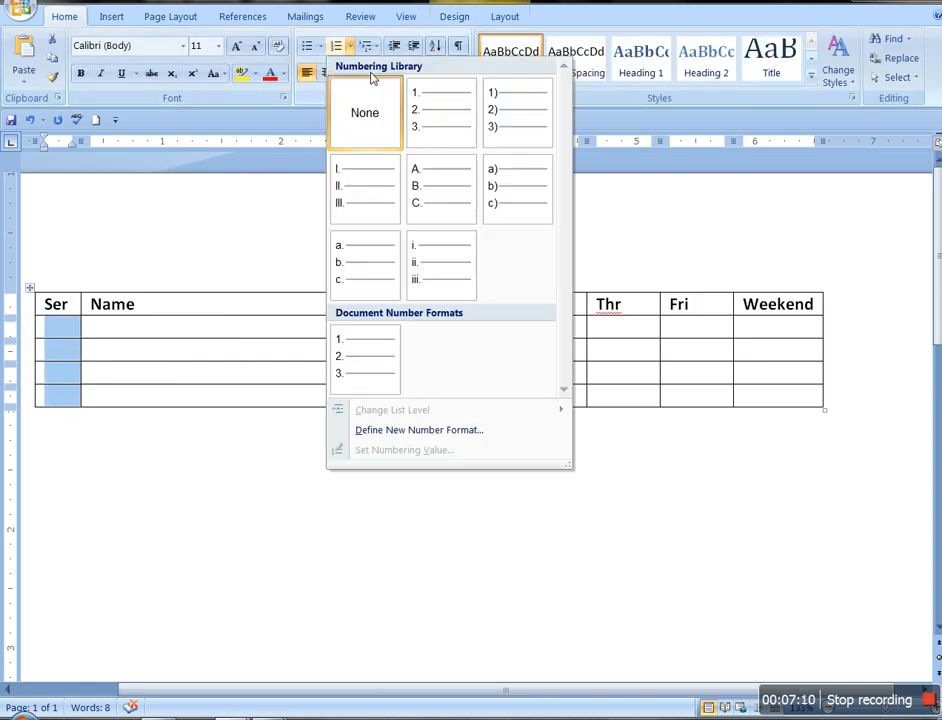
left_click(444, 123)
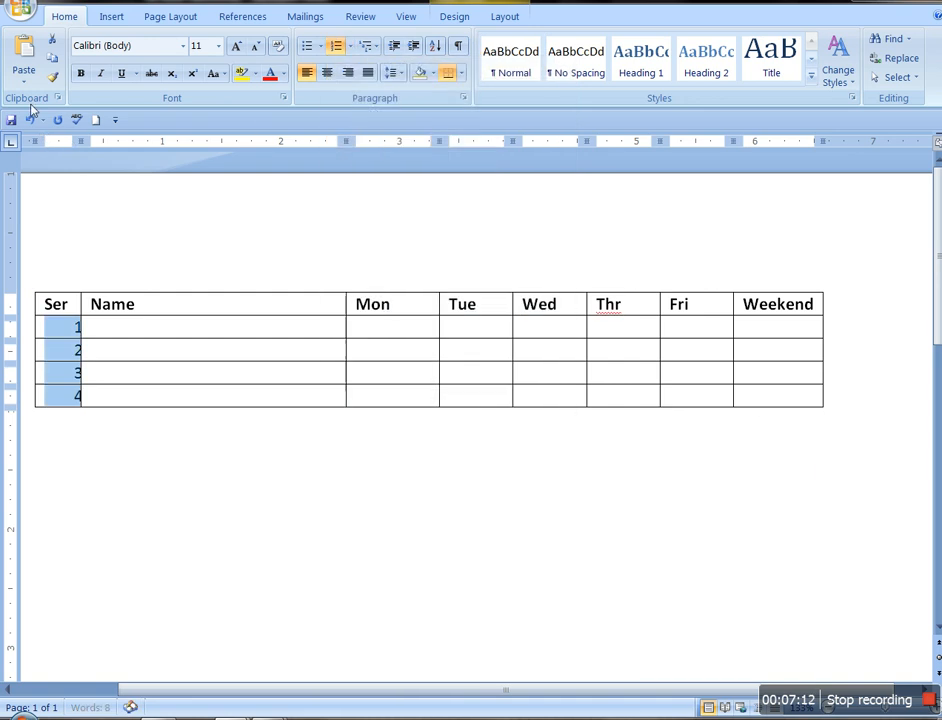
Step: Reduce the left indent of the numbered cells in the Ser column to 0.3"
left_click(157, 19)
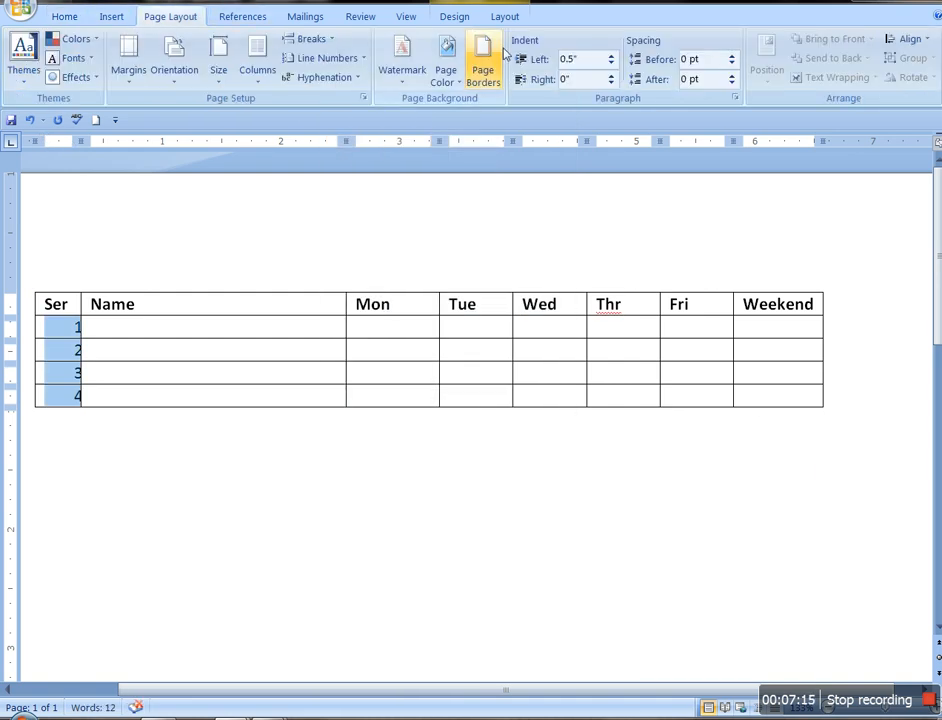
left_click(610, 64)
left_click(610, 64)
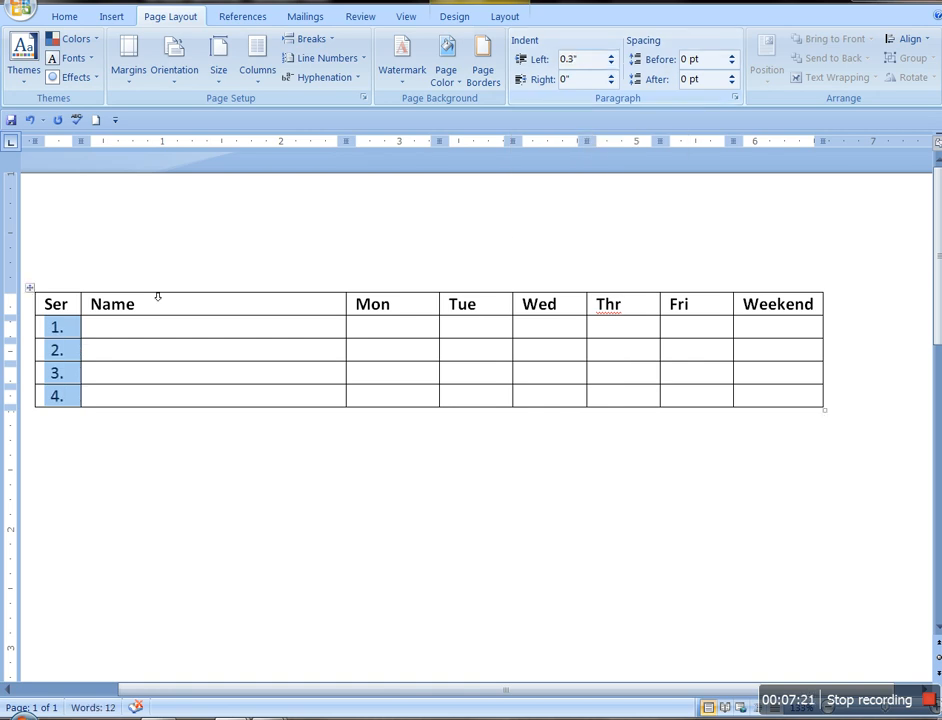
Step: Enter a person's first name in each of the four numbered rows of the Name column
left_click(119, 333)
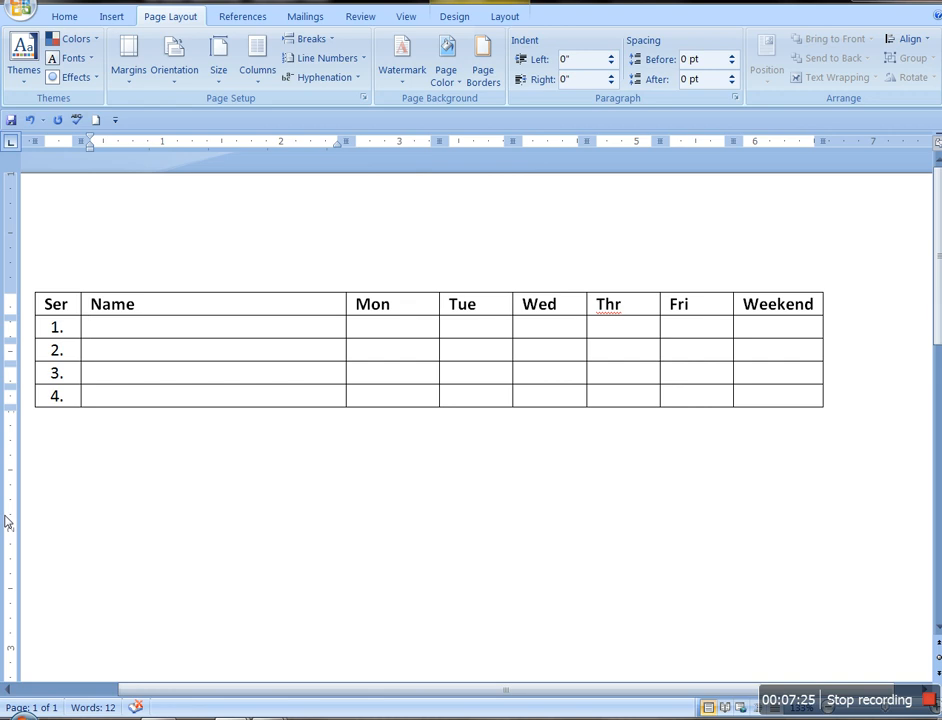
type("Umair")
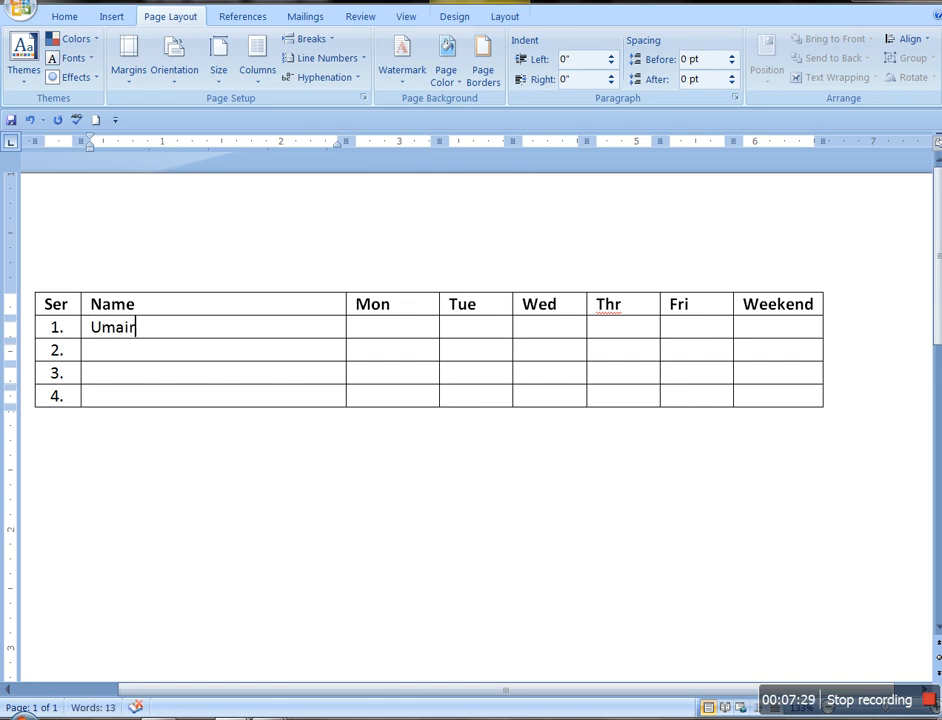
key("Down")
type("Asad")
key("Down")
type("Tahir")
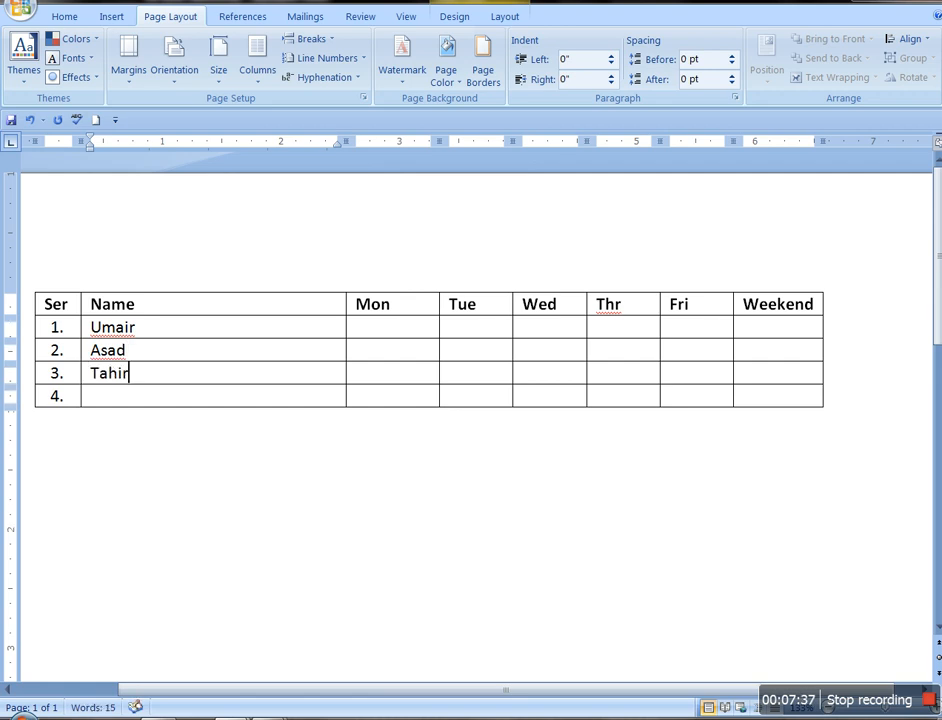
key("Down")
type("Mohsin")
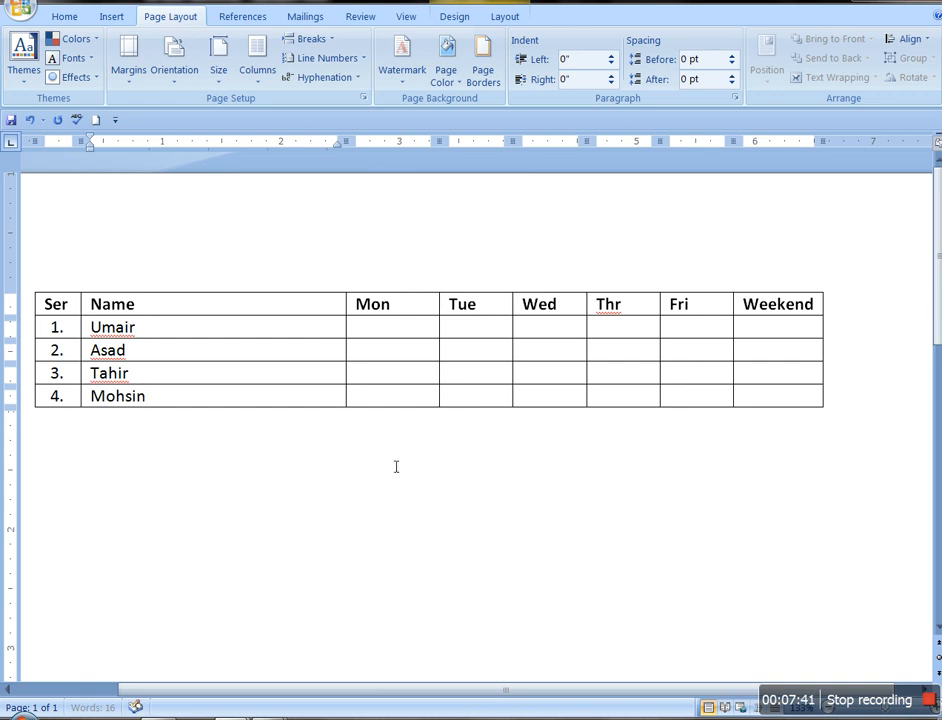
left_click_drag(385, 327, 534, 394)
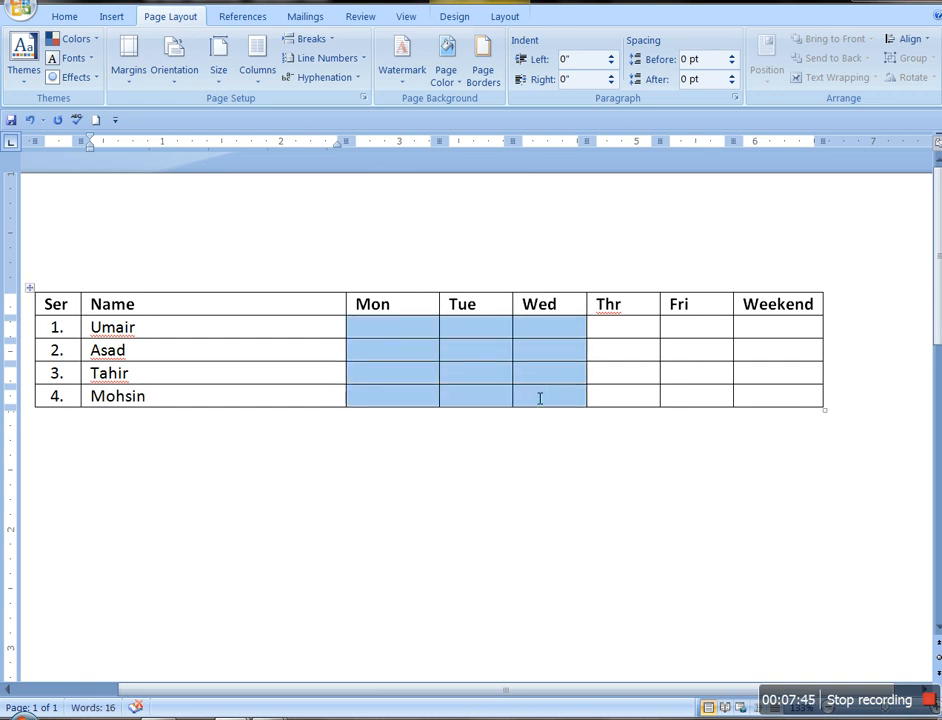
left_click(427, 339)
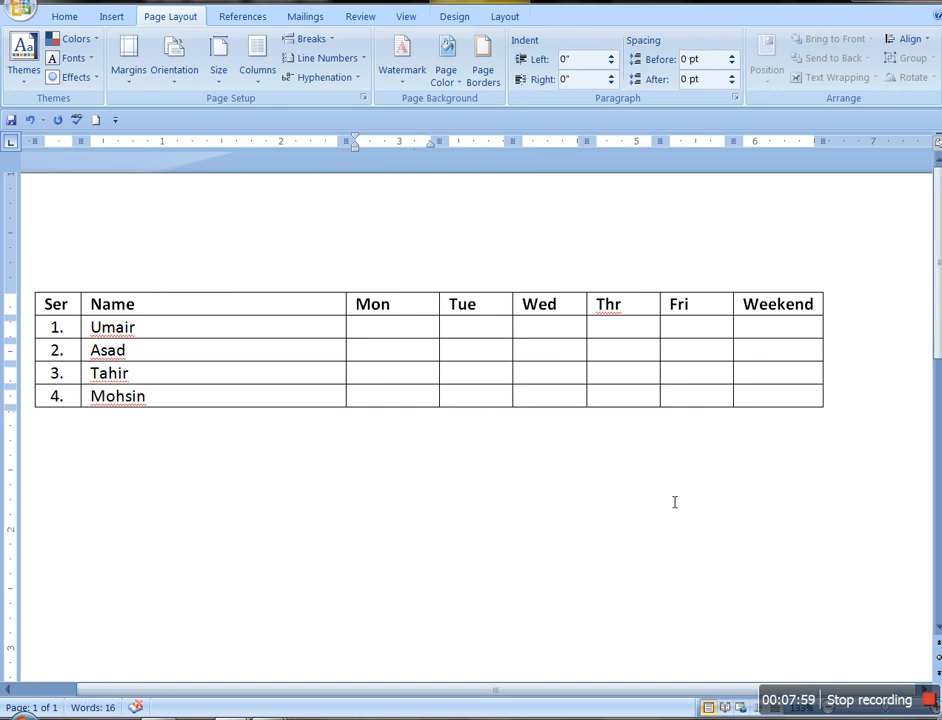
Step: Fit the whole table to the page width with AutoFit to Window
scroll(676, 502, "down", 2)
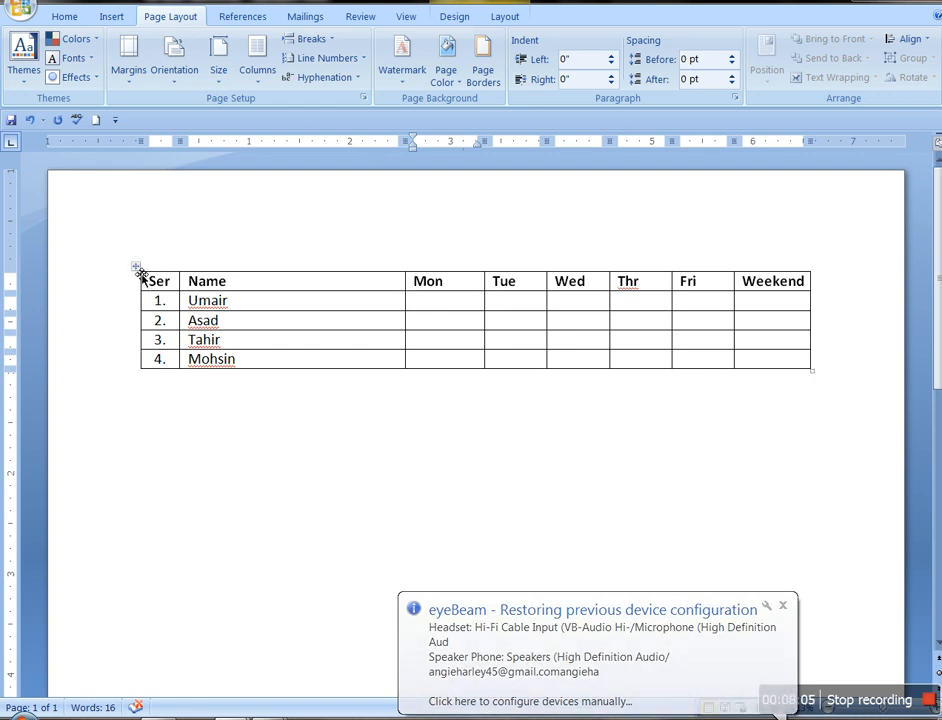
mouse_move(140, 271)
left_mouse_down()
mouse_move(132, 286)
mouse_move(141, 270)
mouse_move(208, 247)
mouse_move(149, 263)
mouse_move(135, 305)
mouse_move(140, 276)
left_mouse_up()
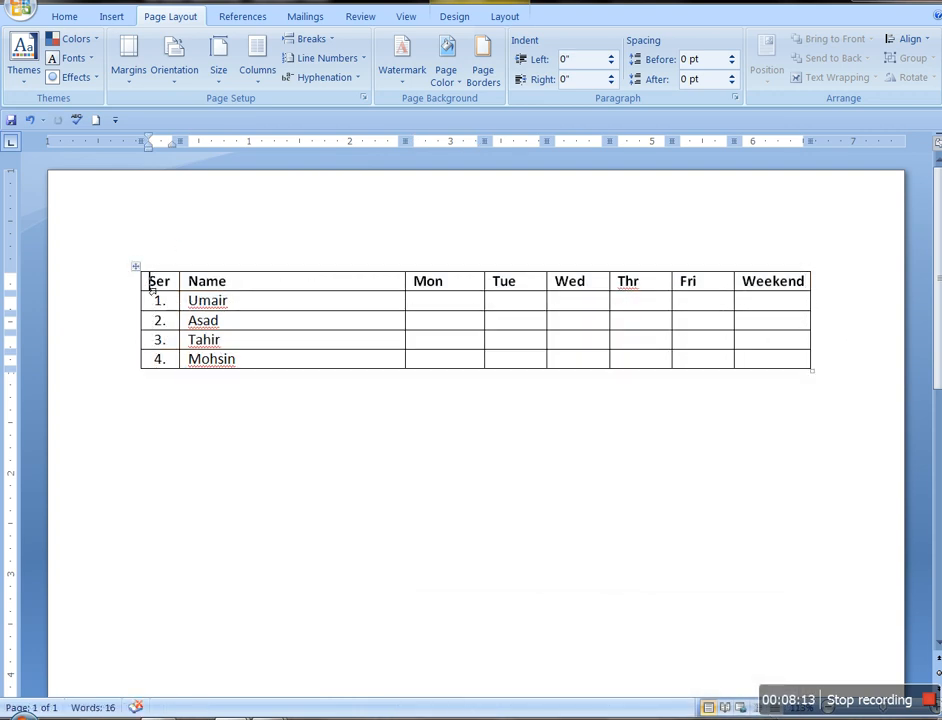
right_click(140, 272)
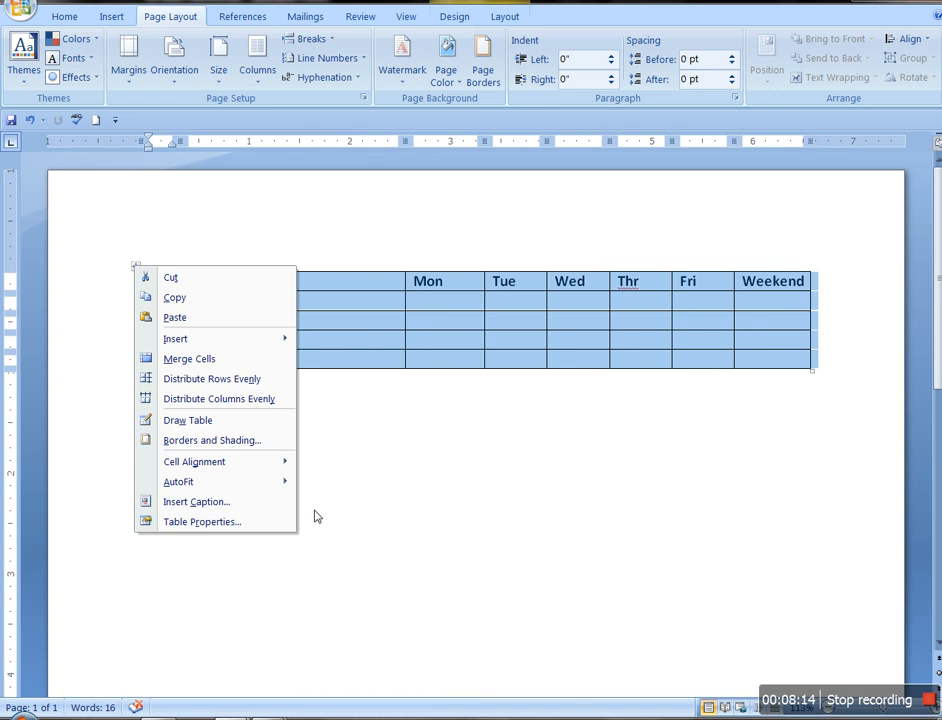
mouse_move(272, 488)
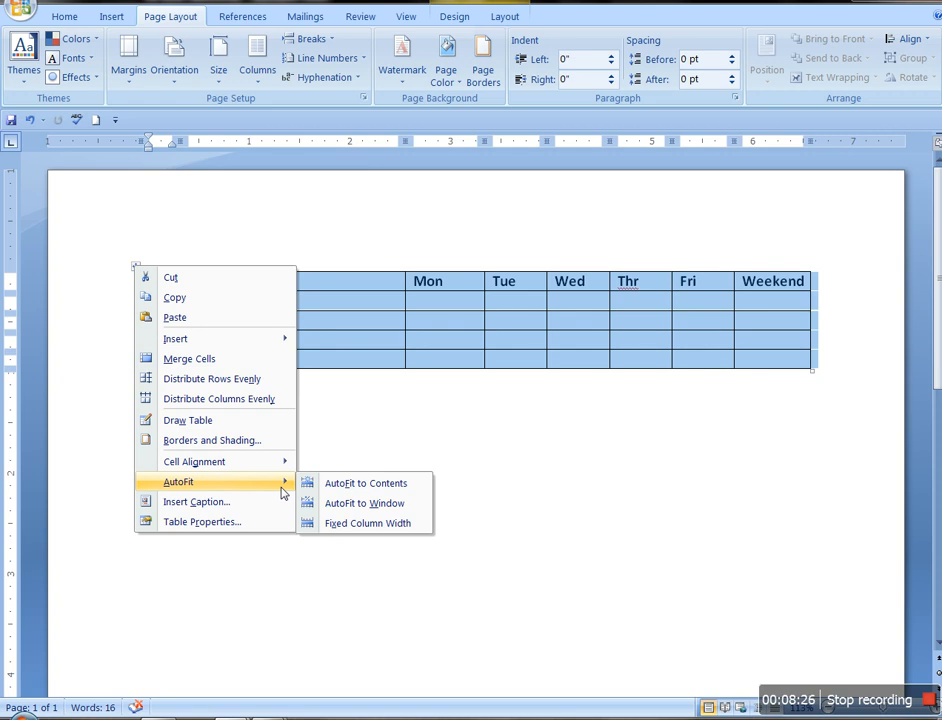
left_click(362, 503)
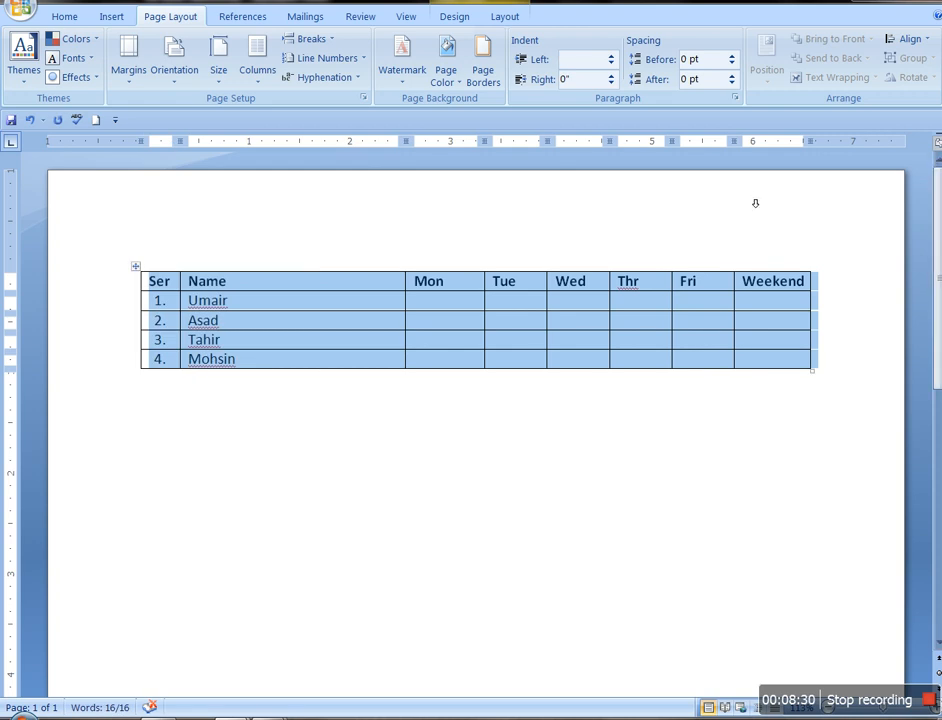
left_click(778, 390)
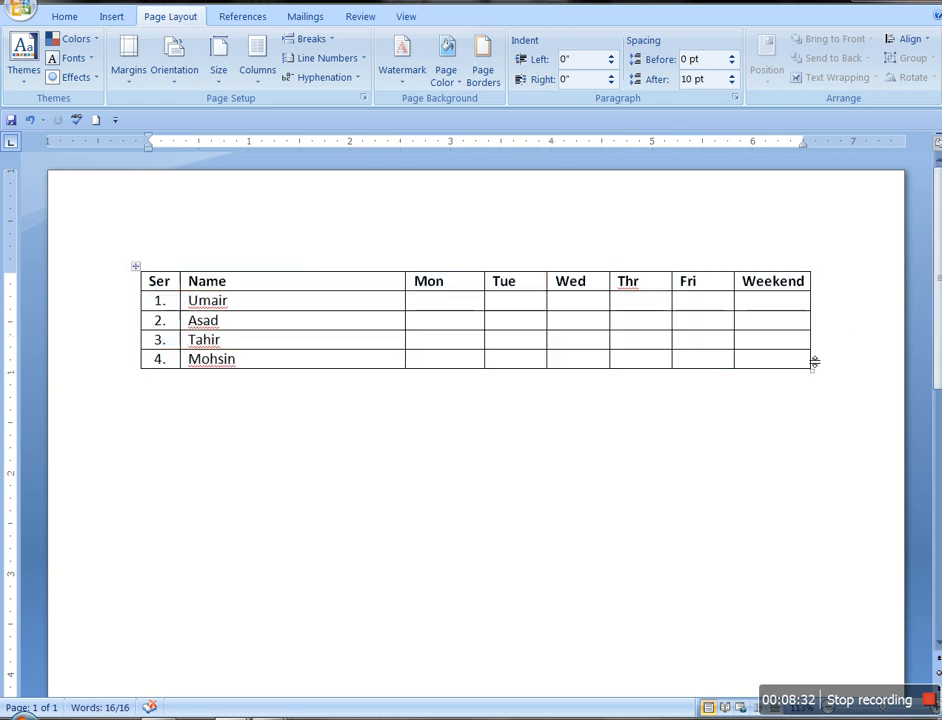
Step: Delete the Weekend column and stretch the remaining table across the page with AutoFit to Window
left_click(772, 281)
key("BackSpace")
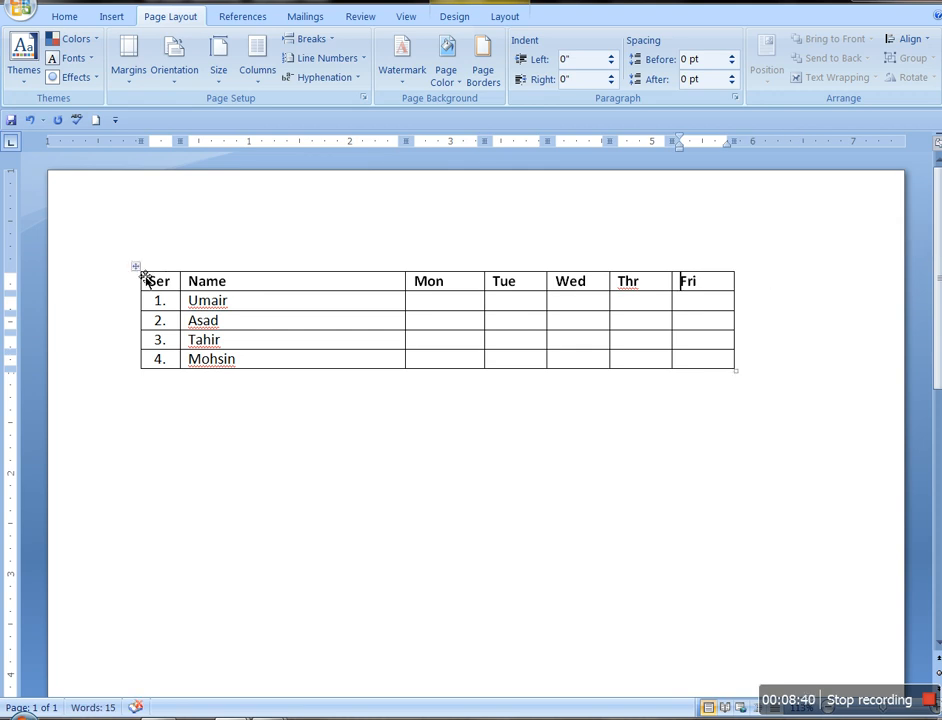
right_click(137, 268)
mouse_move(268, 488)
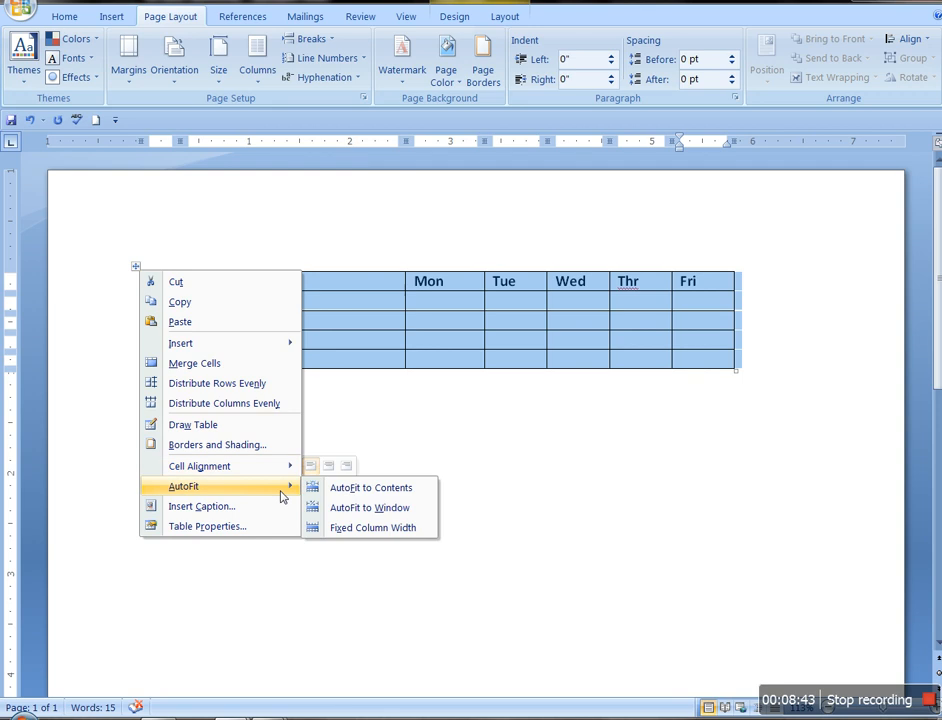
left_click(334, 509)
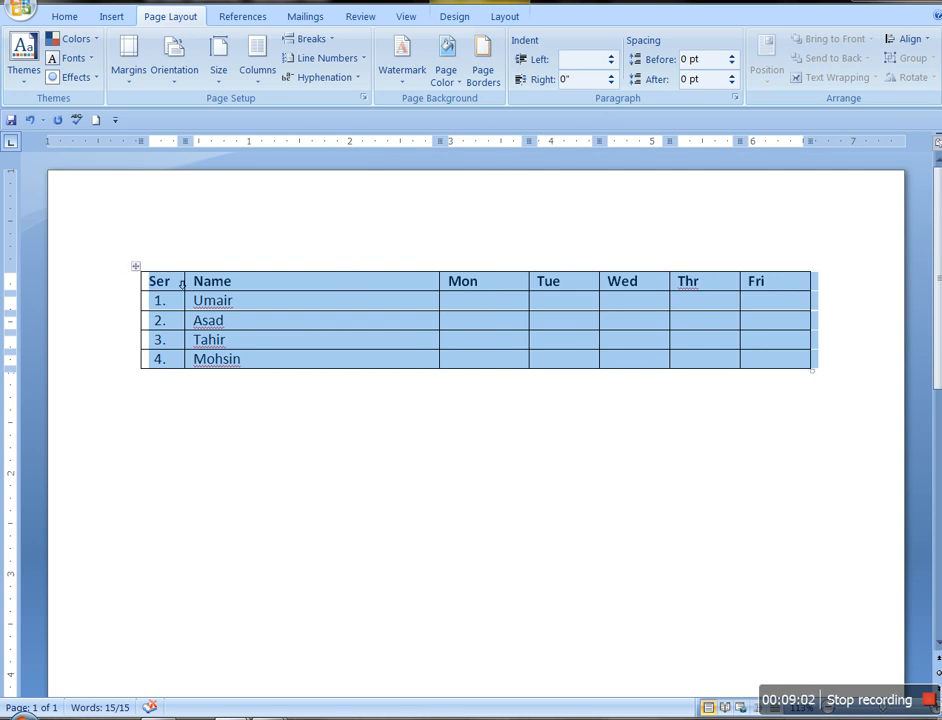
Step: Undo the last AutoFit and the deletion of the Weekend column
key("ctrl+z")
key("ctrl+z")
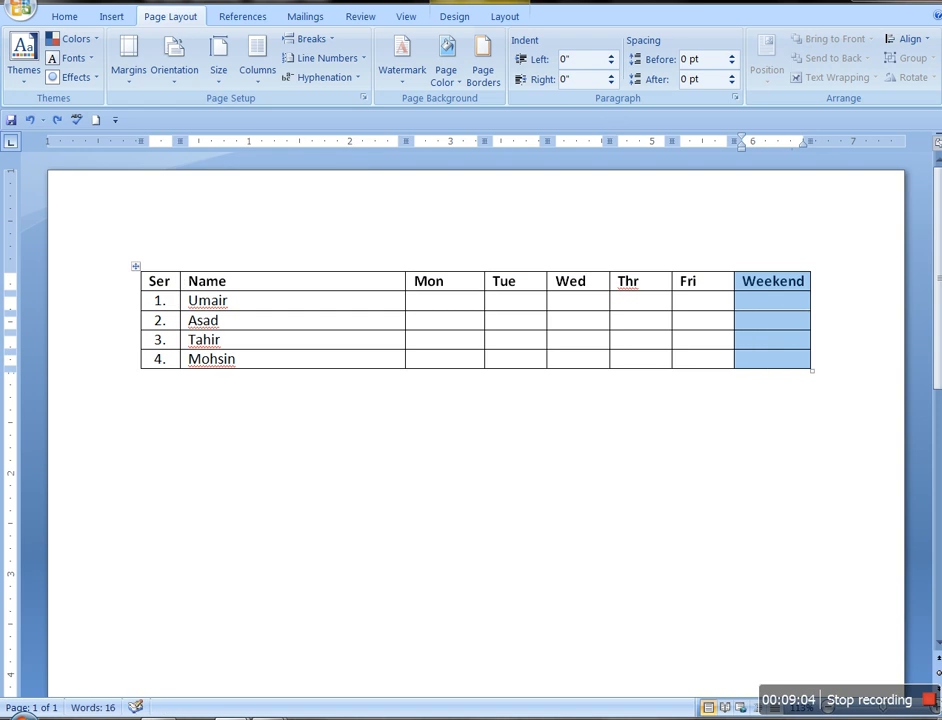
Step: Shrink the table's columns to their text with AutoFit to Contents
right_click(135, 266)
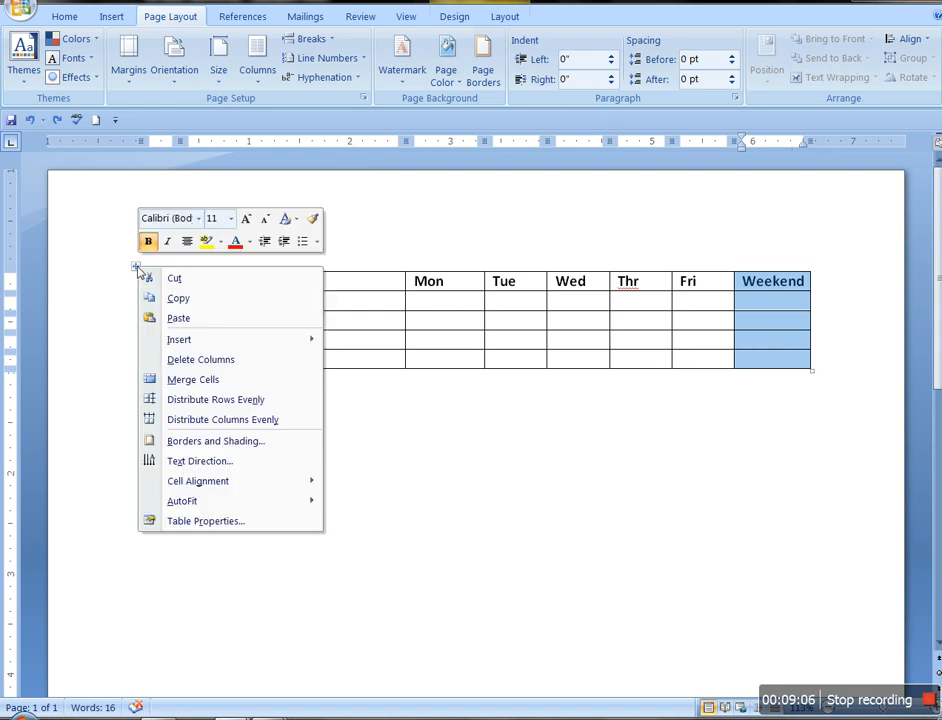
mouse_move(313, 485)
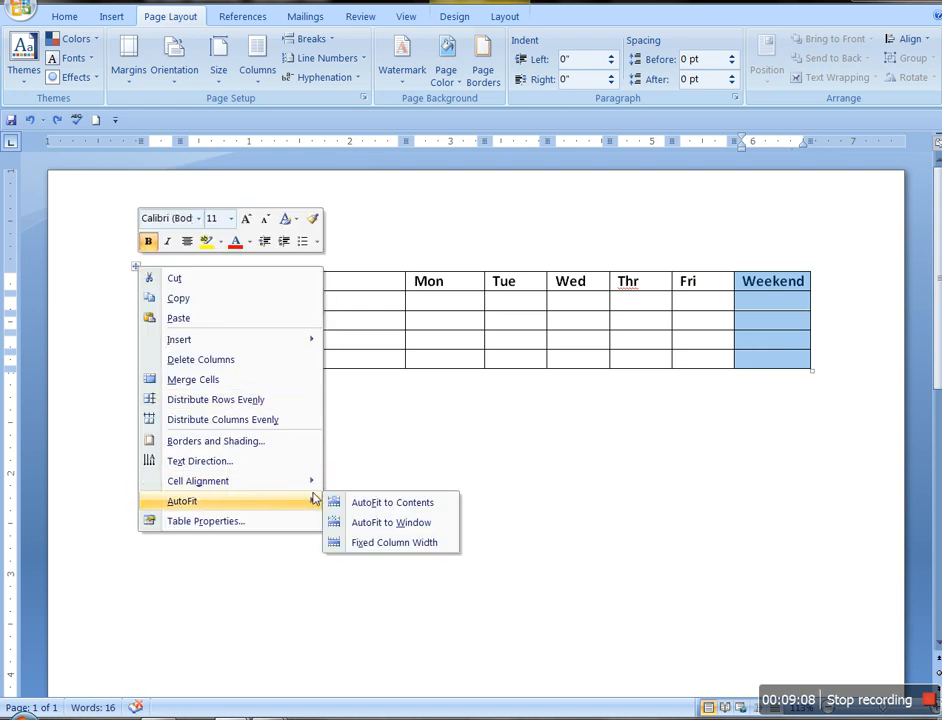
left_click(376, 511)
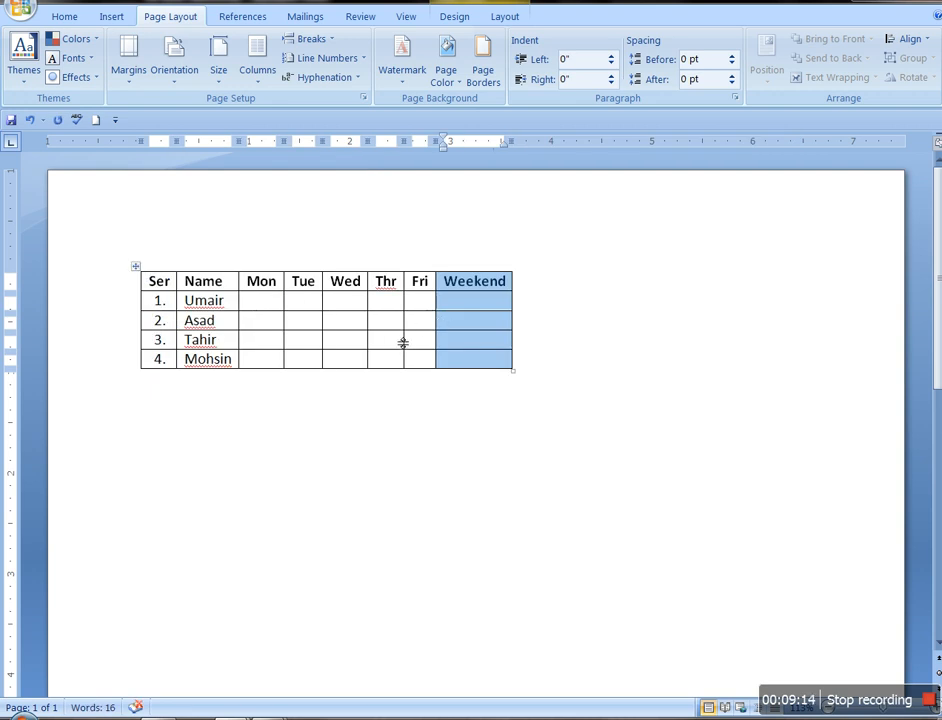
Step: Enter "Weekend" in the Tue cell of row 1 to test the automatic column resizing
left_click(309, 306)
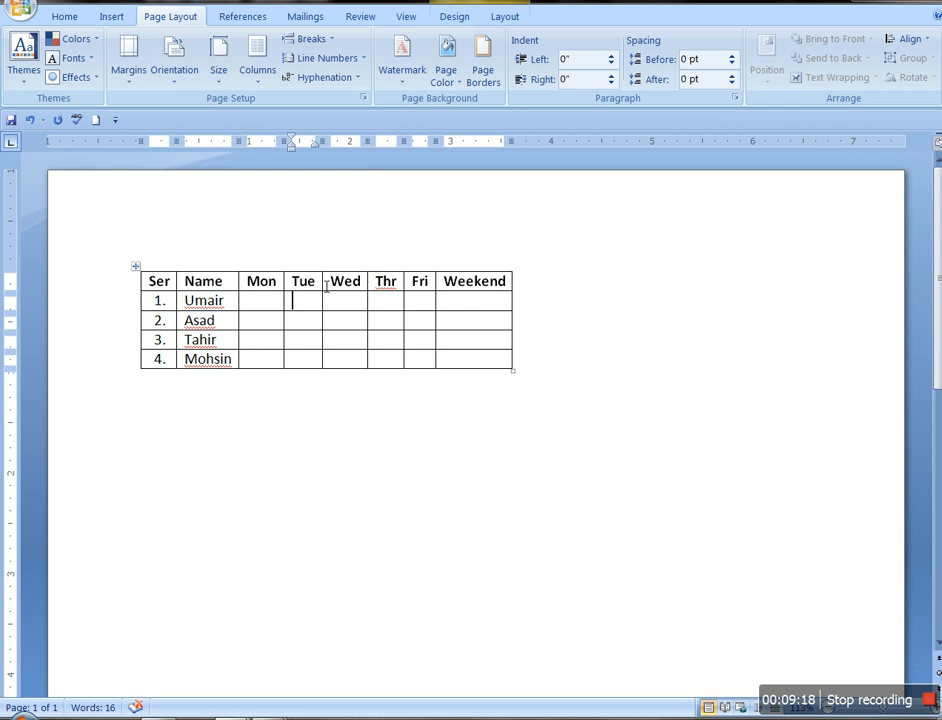
left_click_drag(319, 281, 303, 288)
left_click(317, 302)
type("we")
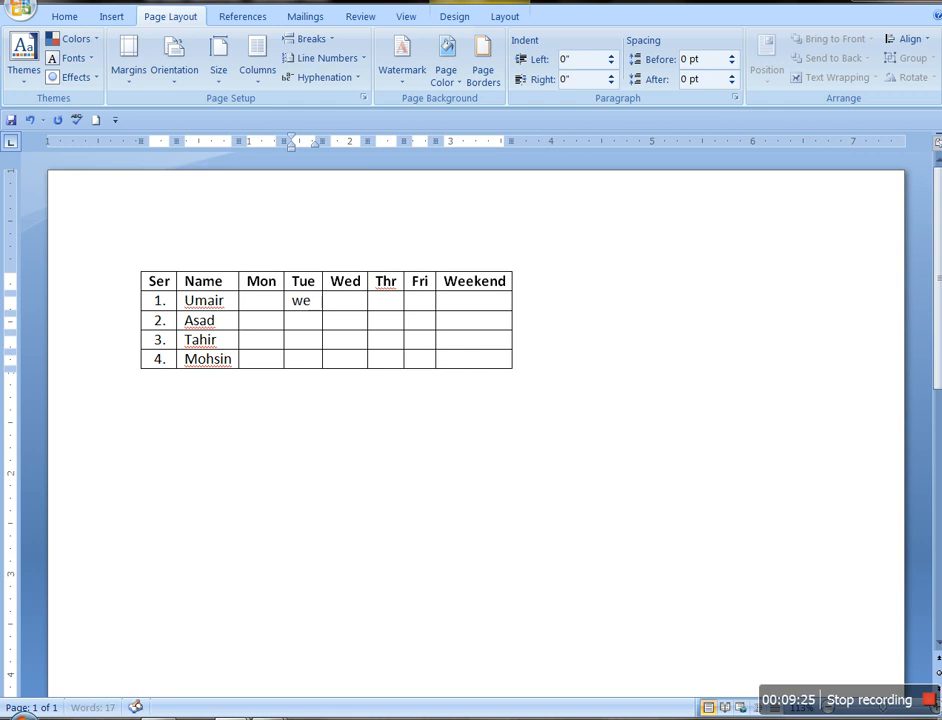
type("ekend")
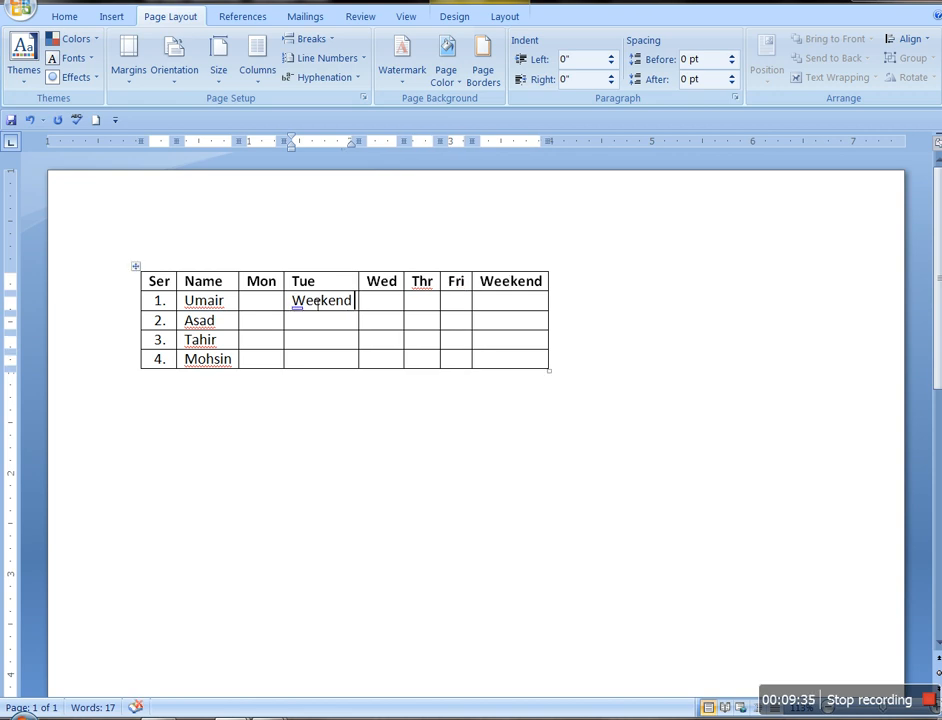
Step: Clear the test text from the Tue cell of row 1
key("BackSpace")
key("BackSpace")
key("BackSpace")
key("BackSpace")
key("BackSpace")
key("BackSpace")
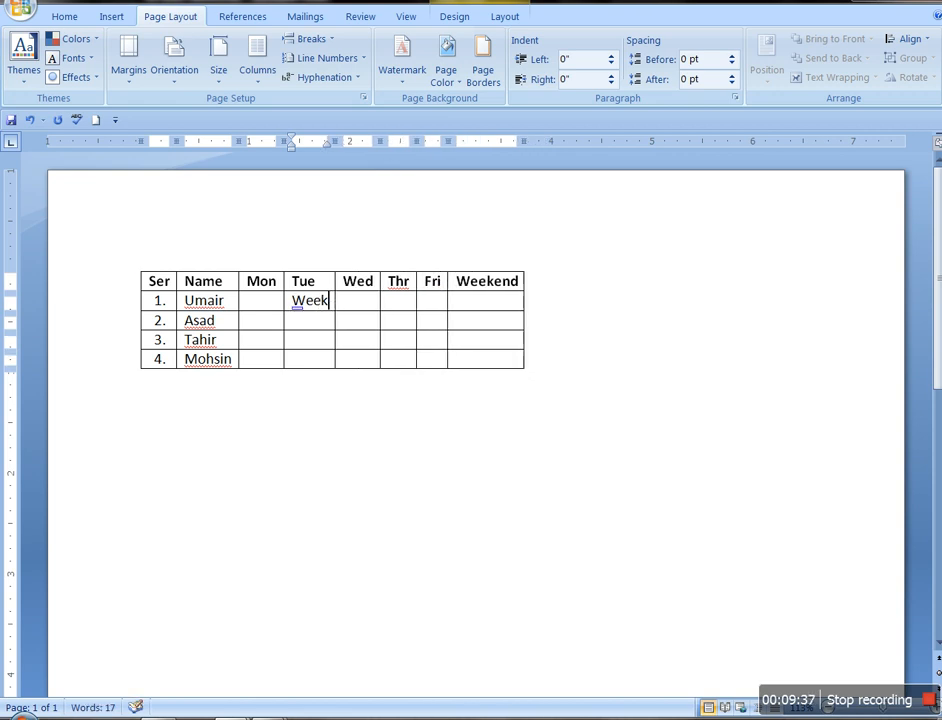
key("BackSpace")
key("BackSpace")
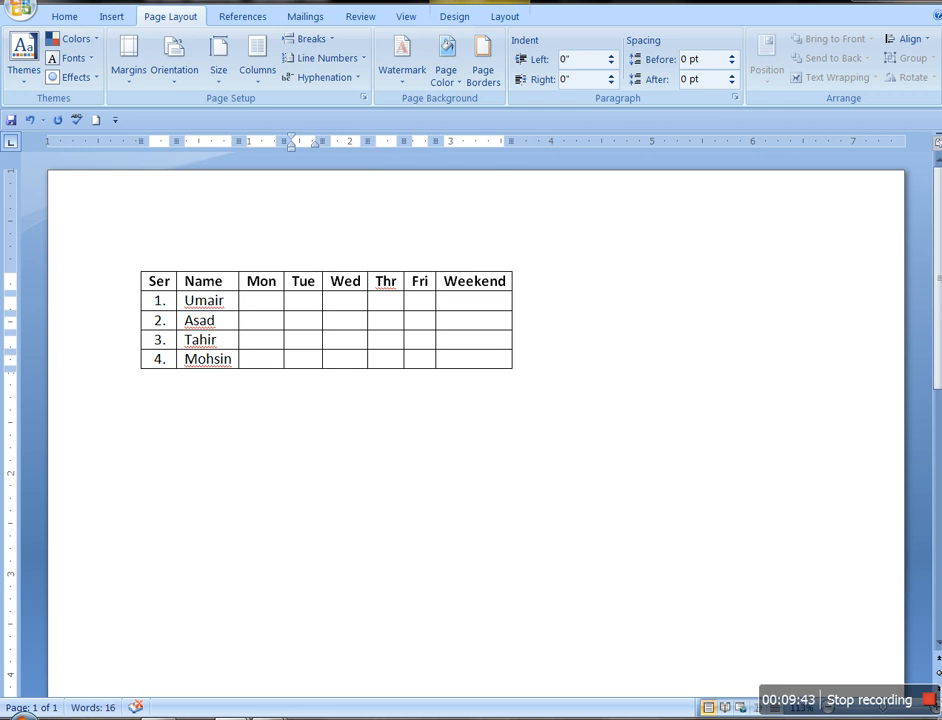
Step: Set the table to Fixed Column Width, starting from the selected Ser column
left_click(150, 268)
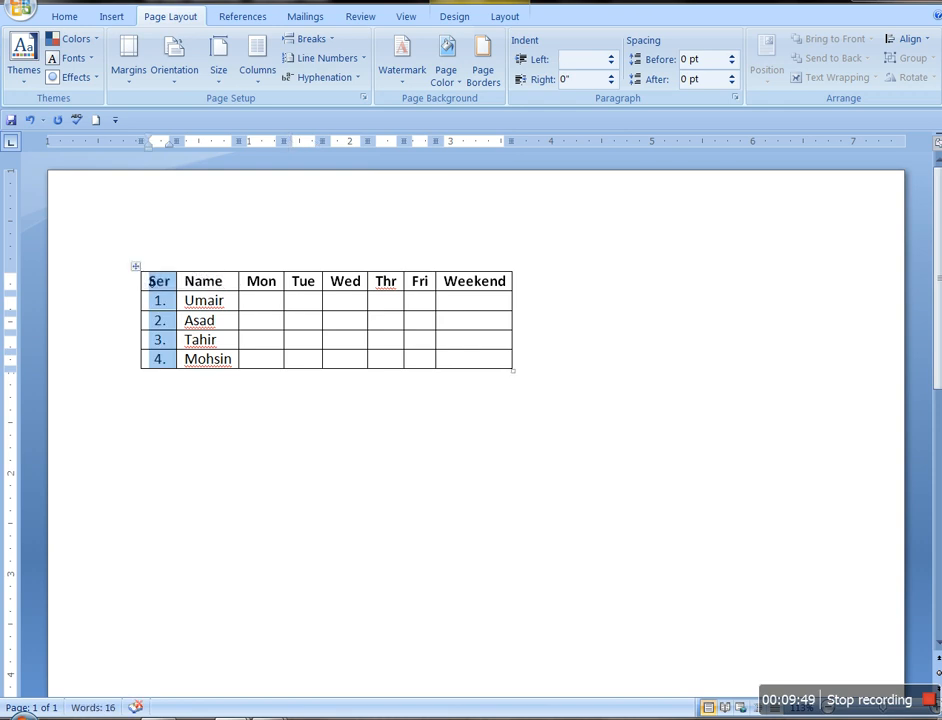
right_click(143, 272)
mouse_move(320, 502)
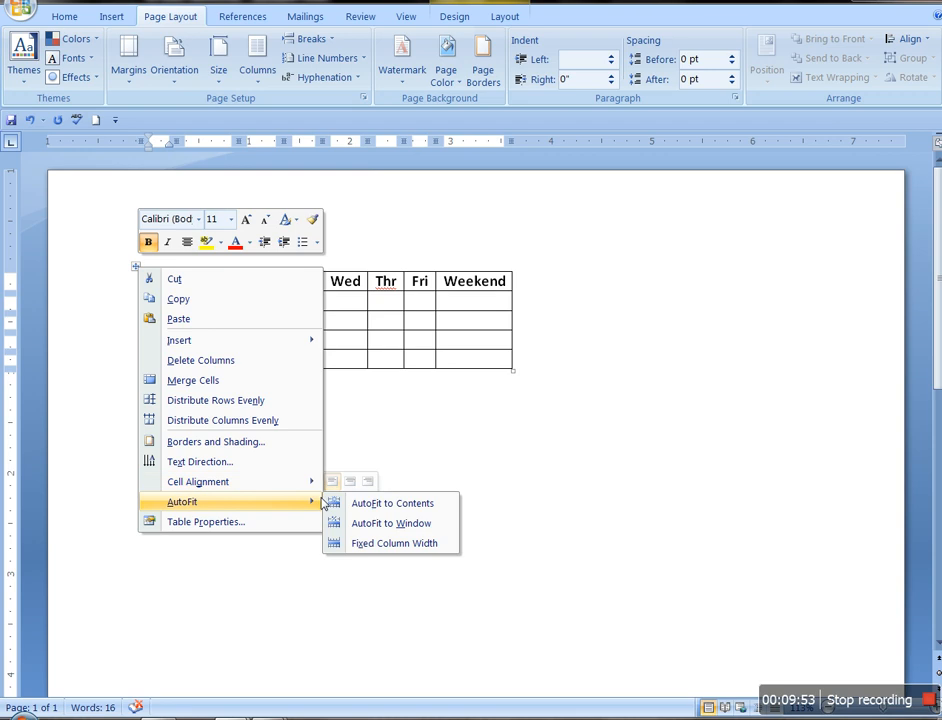
left_click(363, 545)
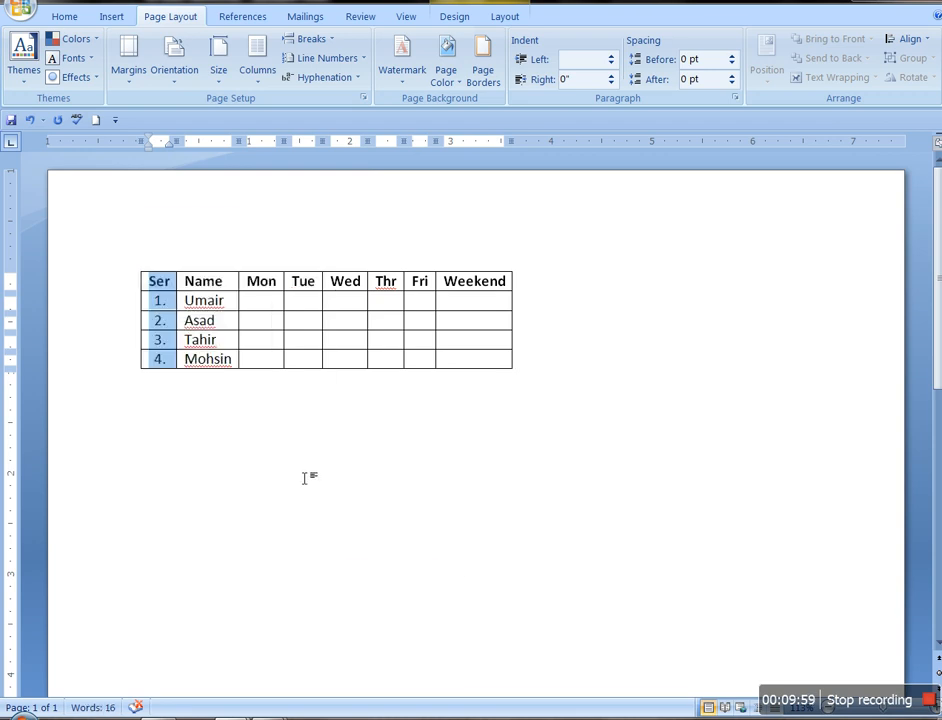
Step: Enter a long unbroken string of filler letters in the Mon cell of row 1 to test wrapping, and delete it
left_click(260, 317)
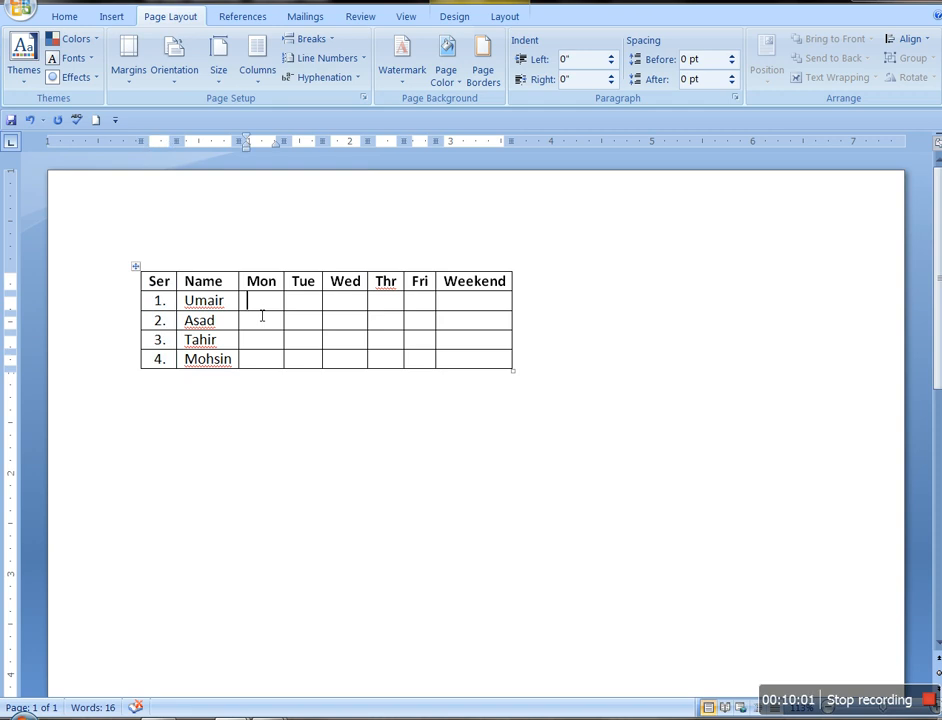
type("bsdfjhsd")
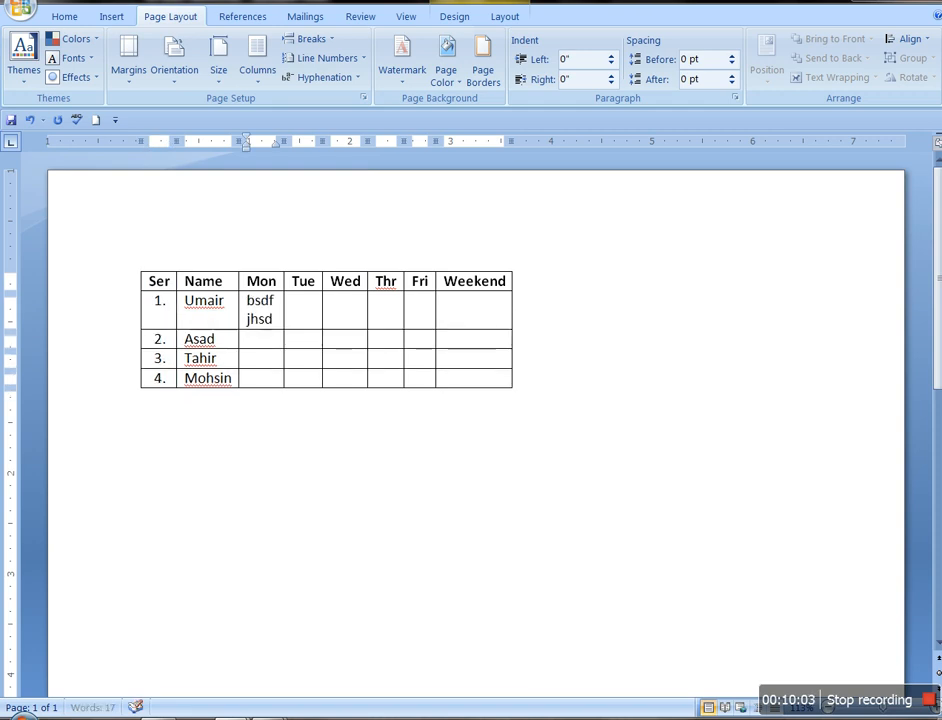
type("fjkhdfjhsdfjhsd")
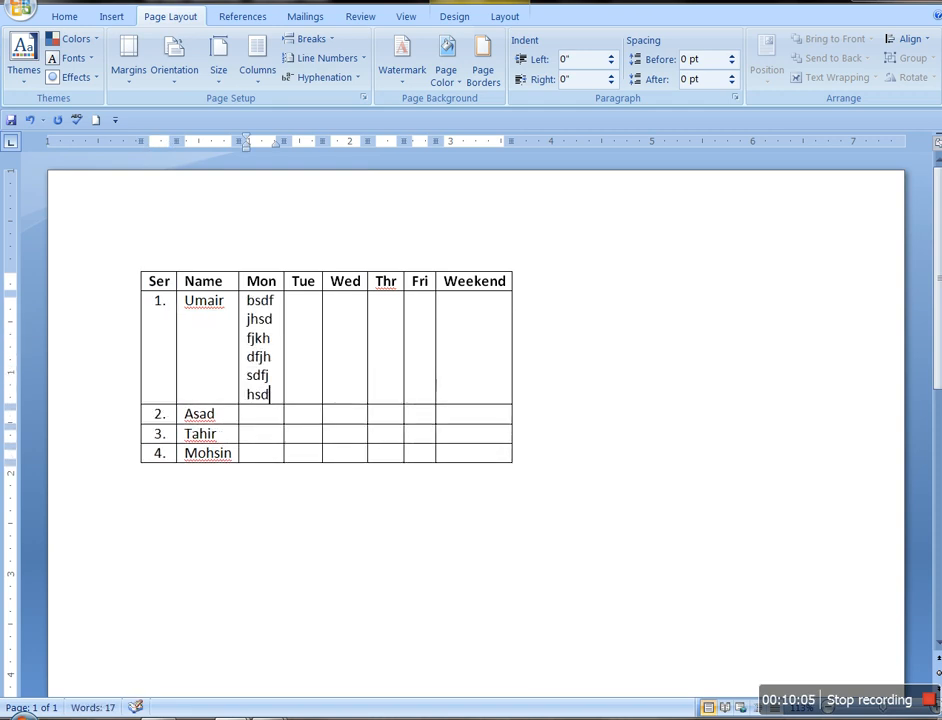
type("j")
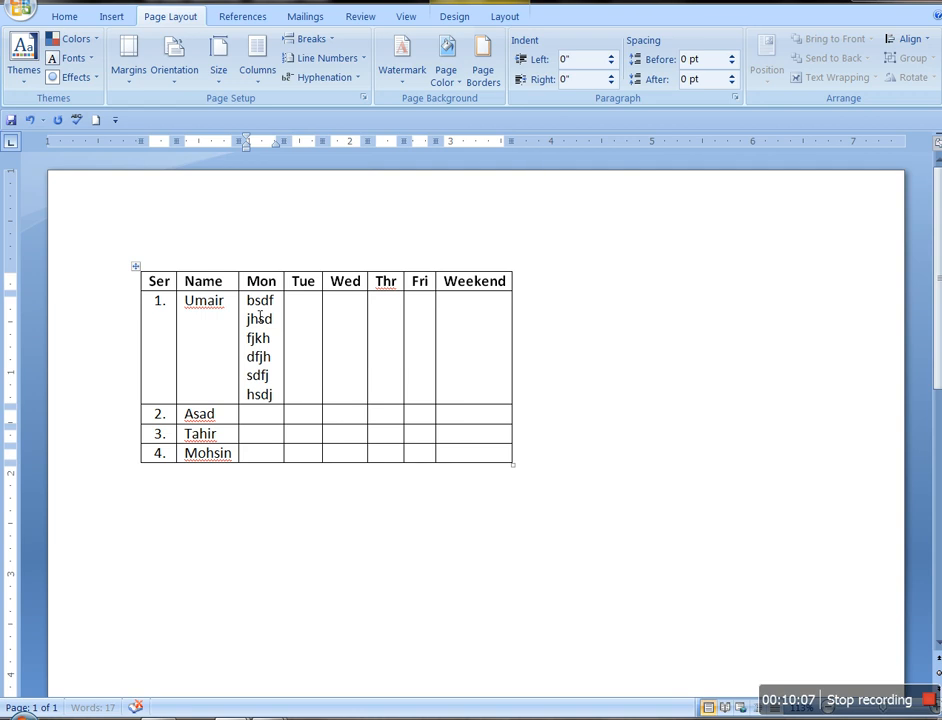
type("jhsdfjsjsdfj")
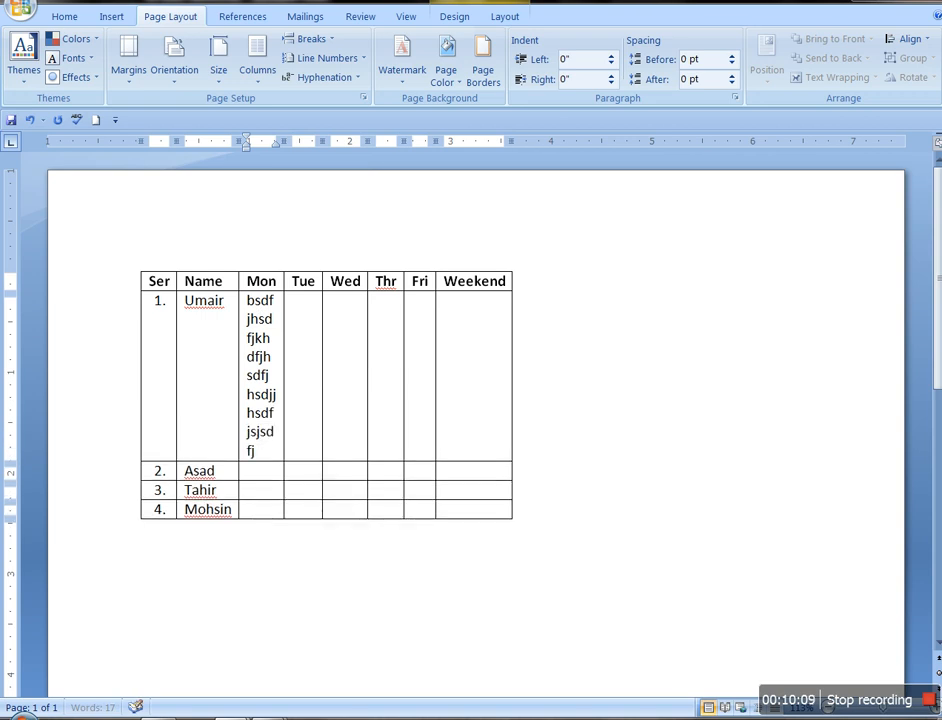
type("sdfjhsfd")
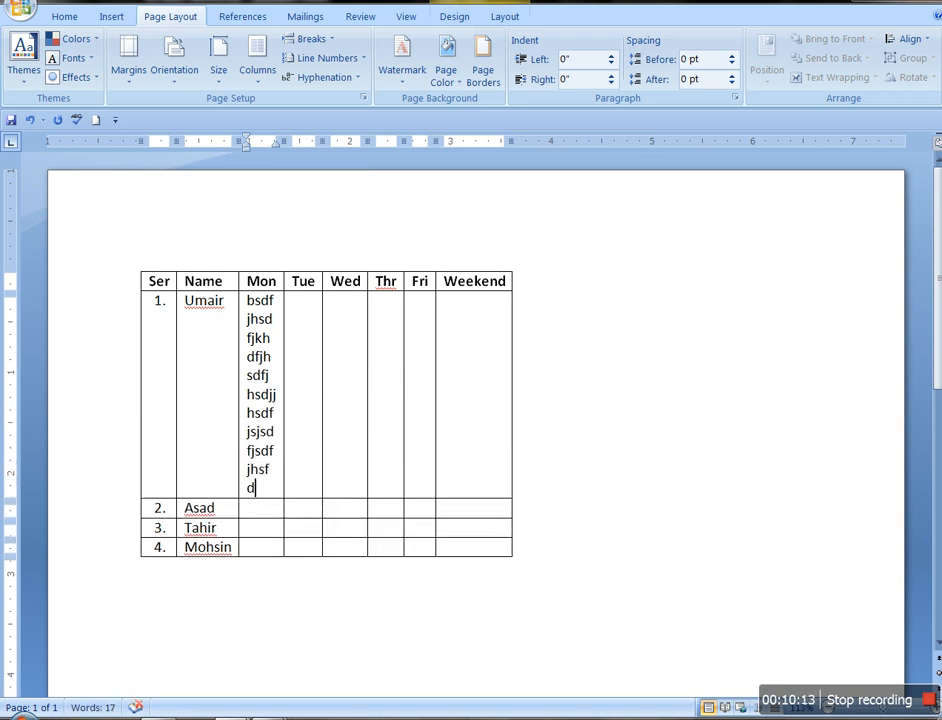
double_click(253, 316)
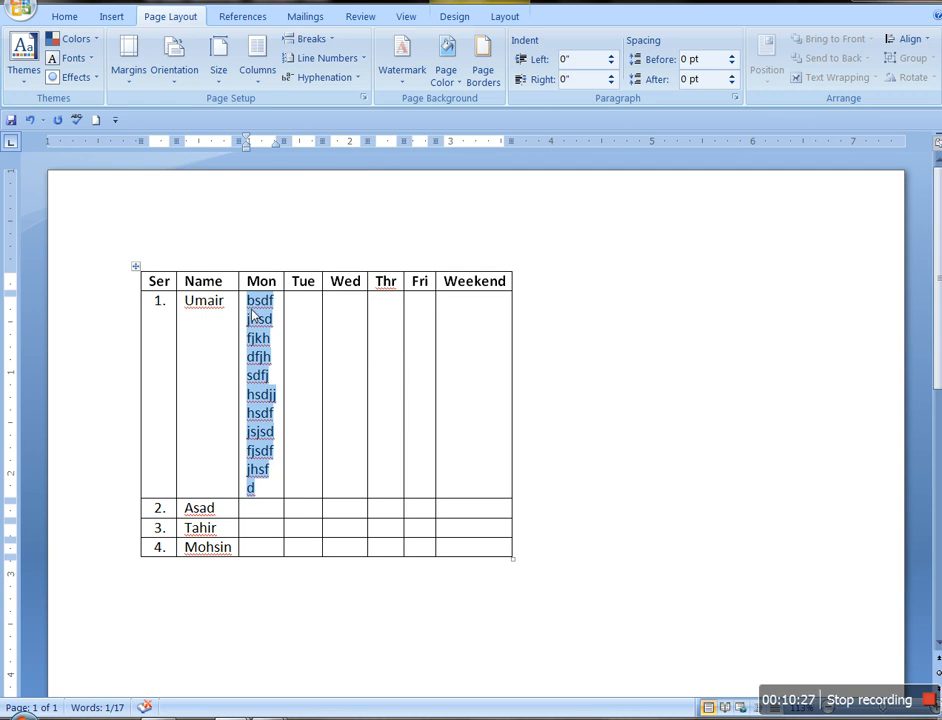
key("Delete")
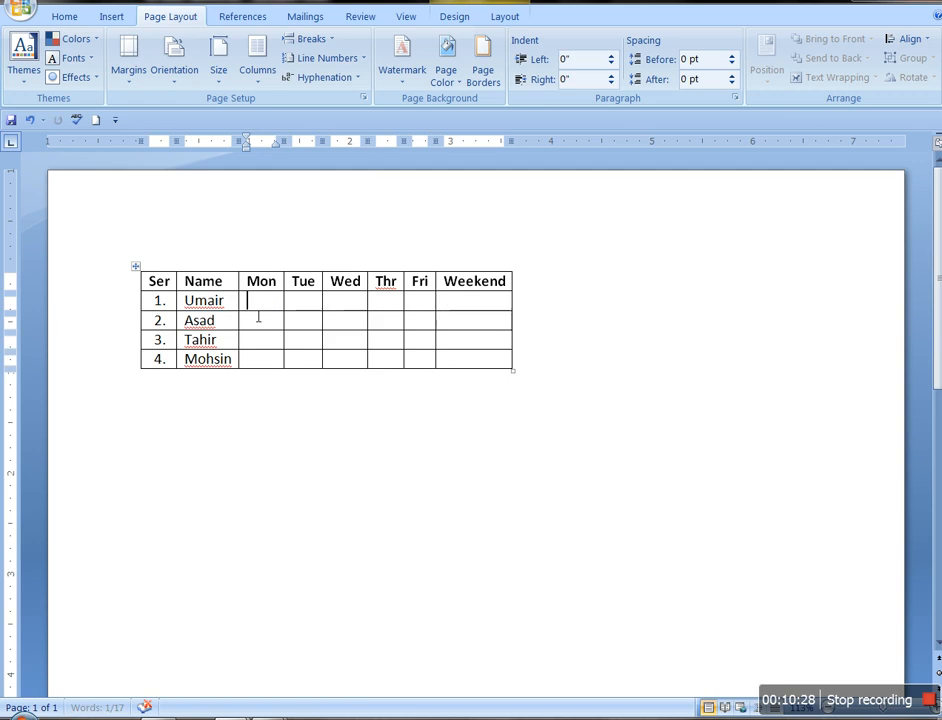
Step: Stretch the whole table to the page width with AutoFit to Window
right_click(137, 267)
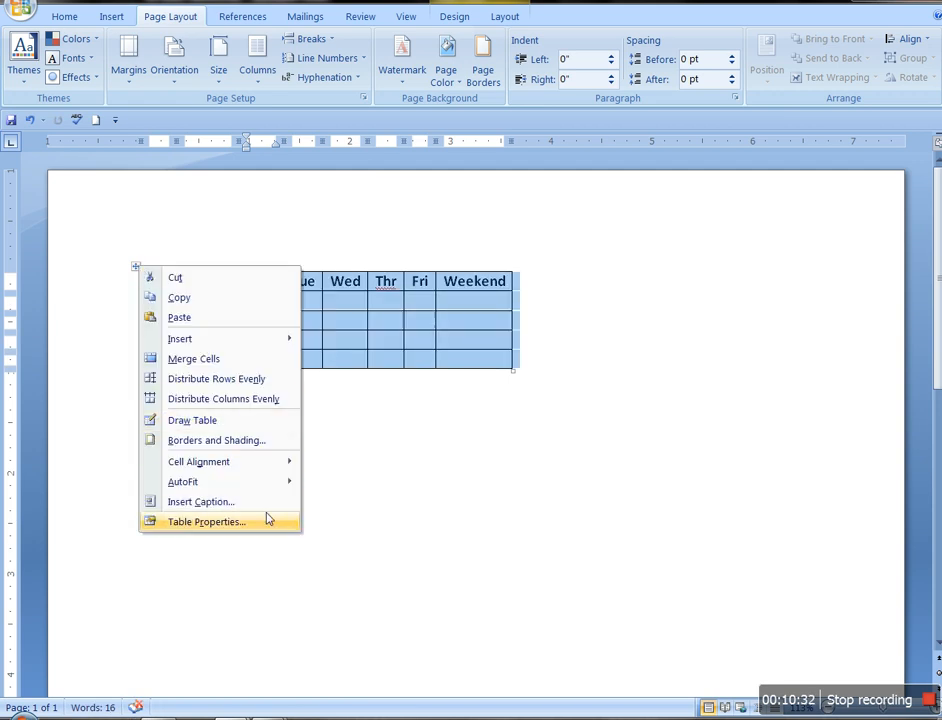
mouse_move(292, 490)
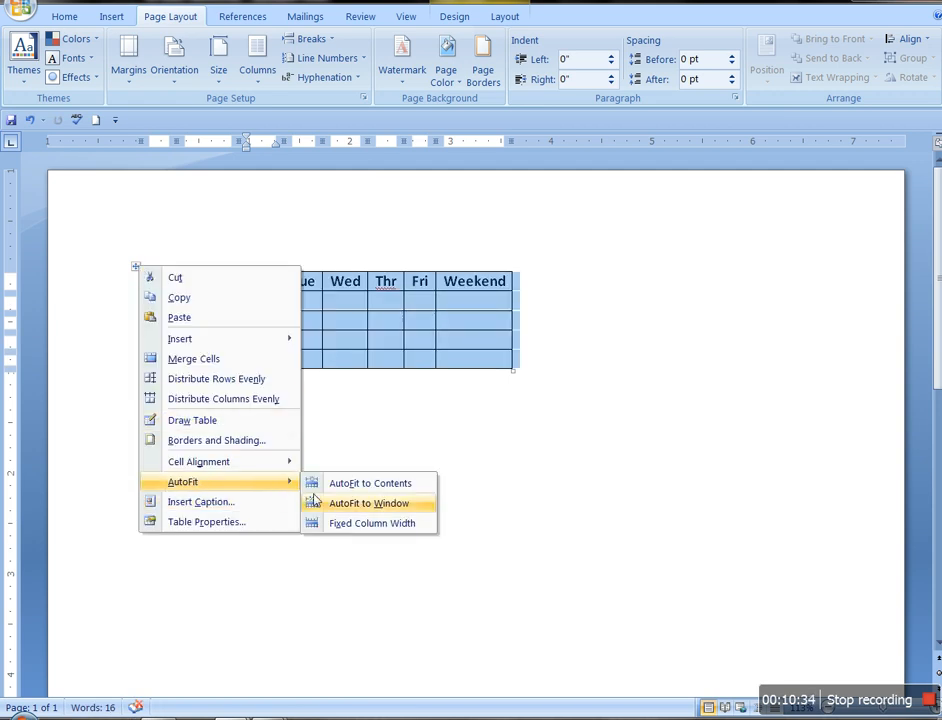
left_click(320, 505)
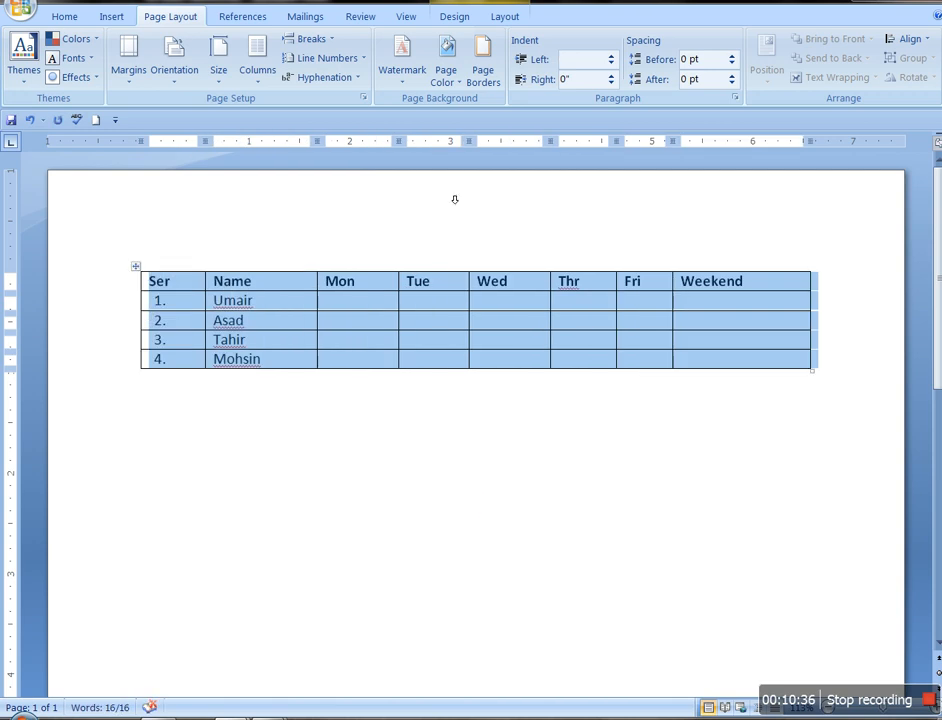
Step: Merge the Mon and Tue cells of row 1 into a single cell
left_click(360, 308)
left_click_drag(391, 311, 413, 311)
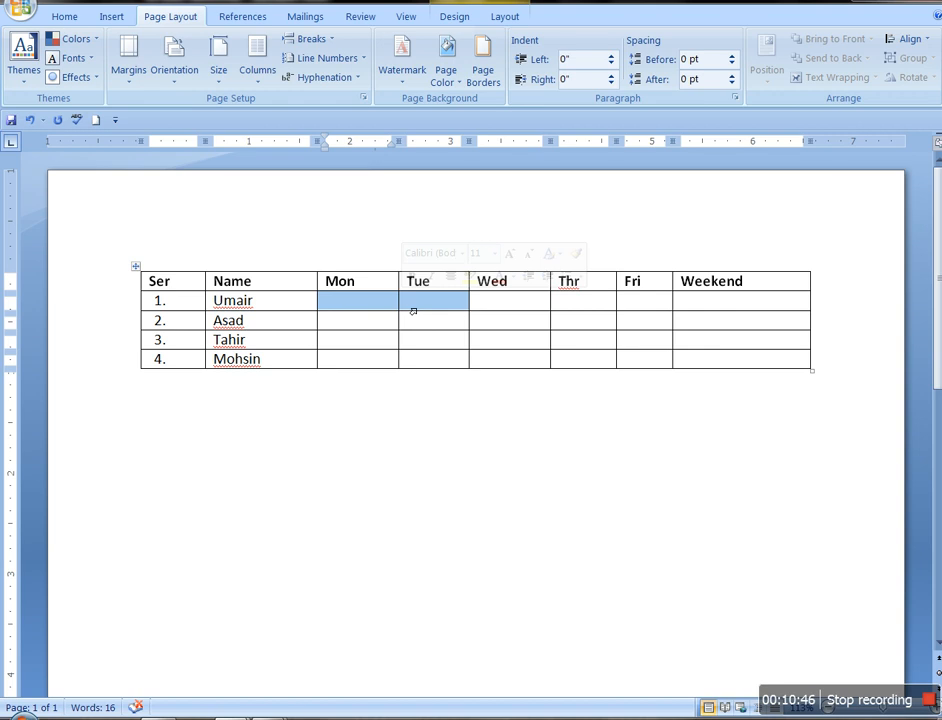
key("alt")
key("a")
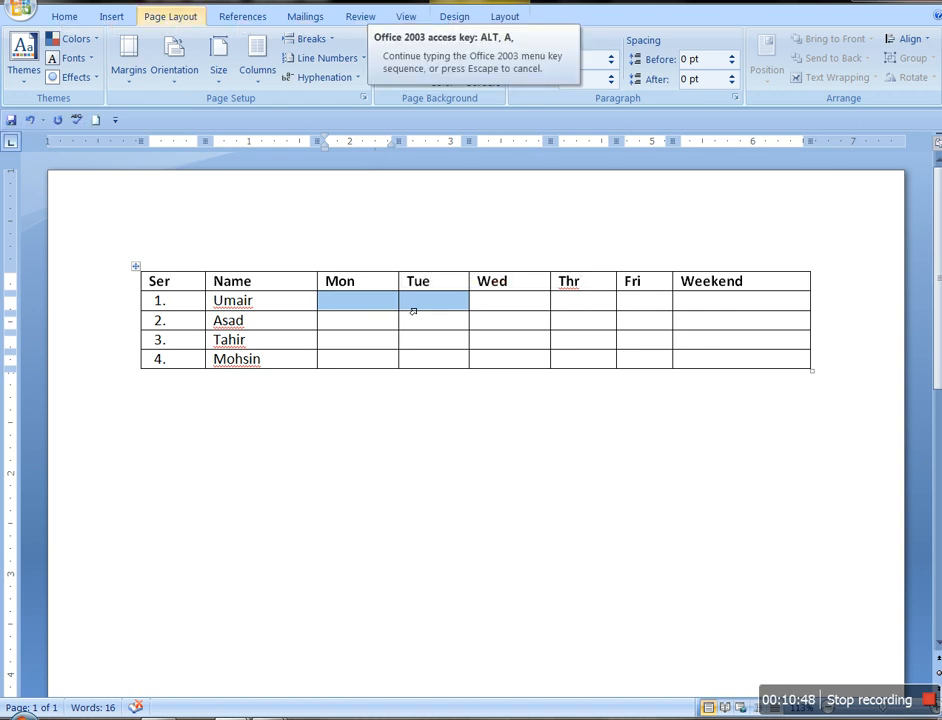
key("m")
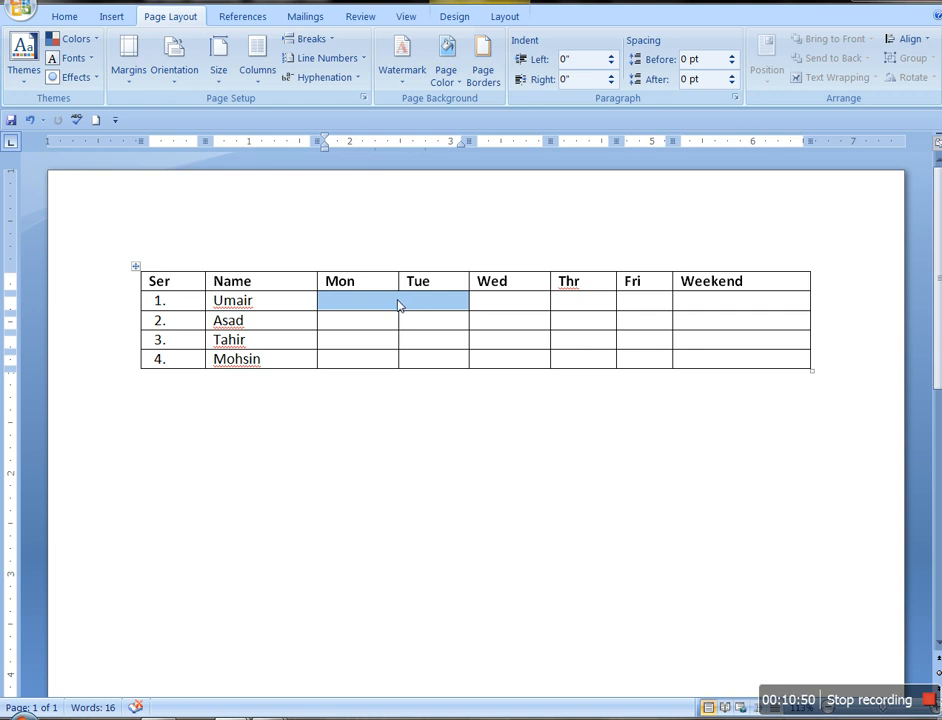
Step: Write the merge shortcut "Alt,A,M" in the merged Mon–Tue cell of row 1
left_click(383, 309)
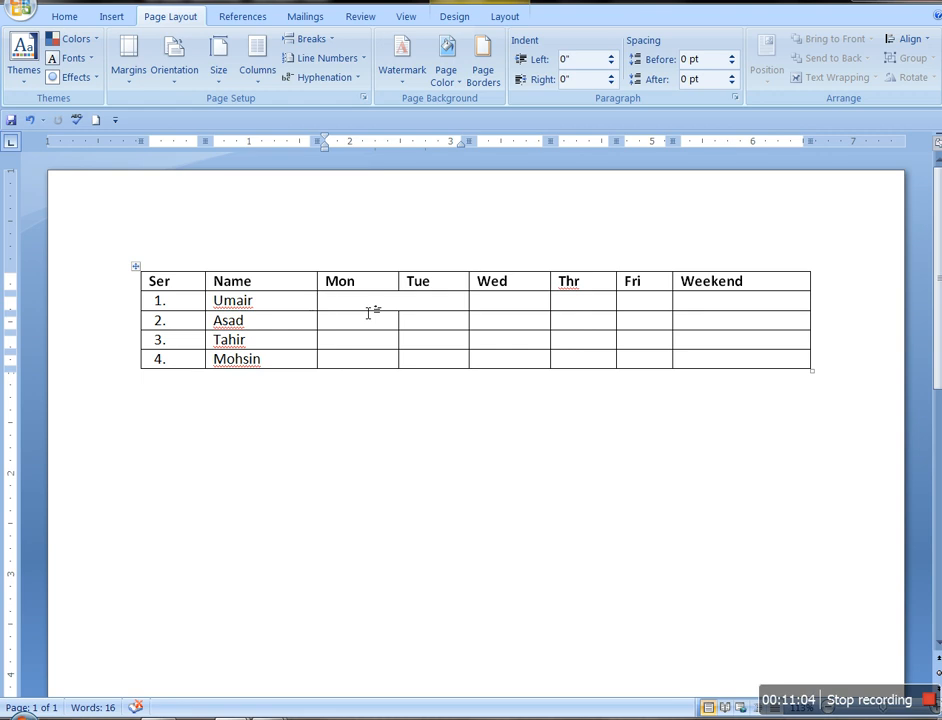
type("ALt=")
key("BackSpace")
type("+")
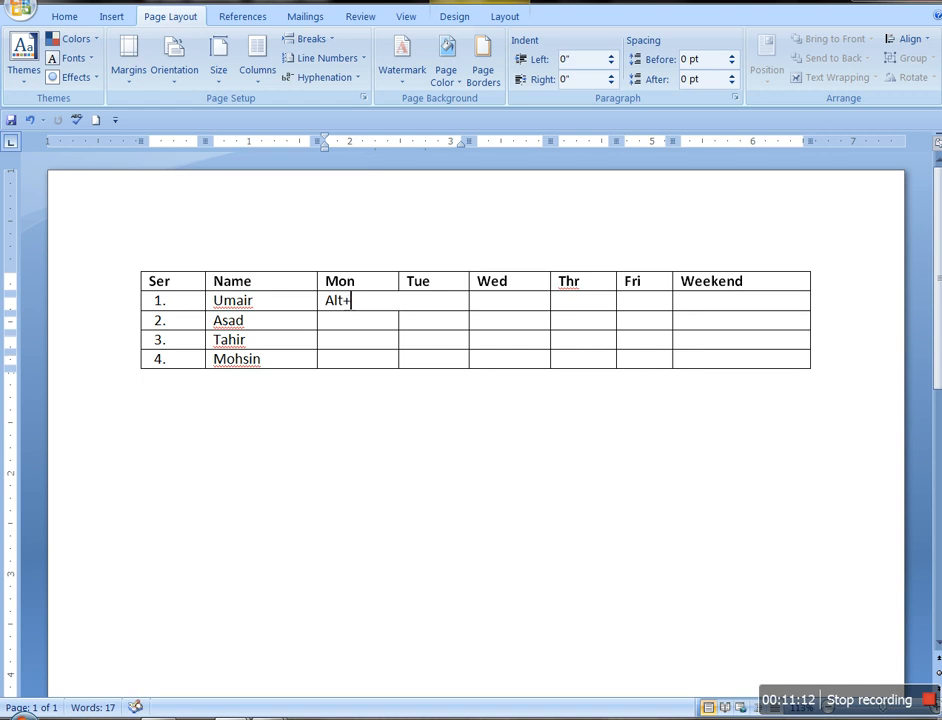
type("A")
key("BackSpace")
key("BackSpace")
type(",")
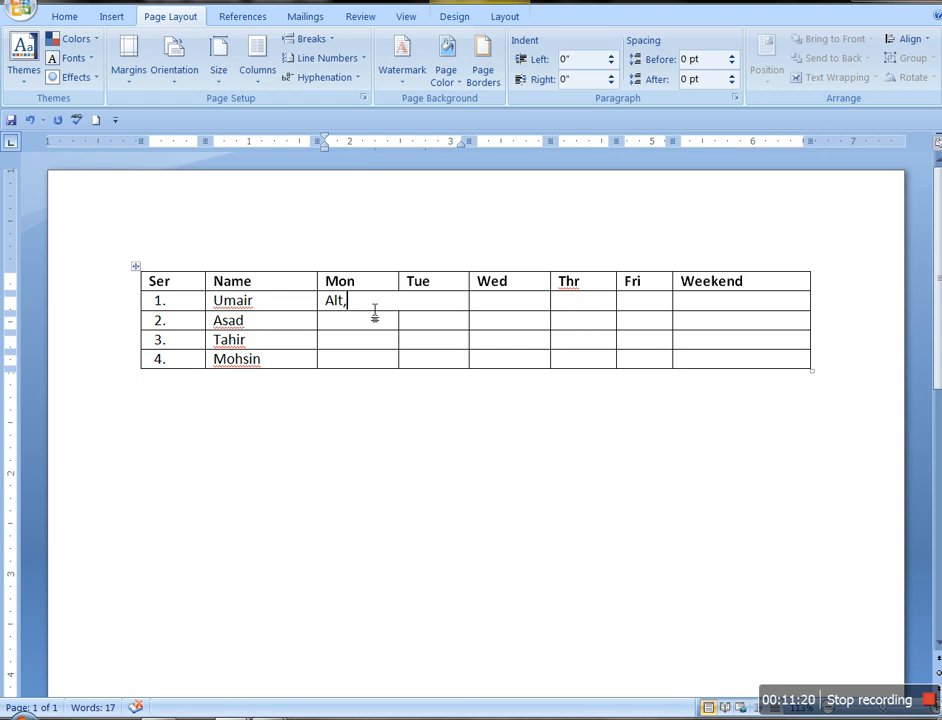
type("A,M")
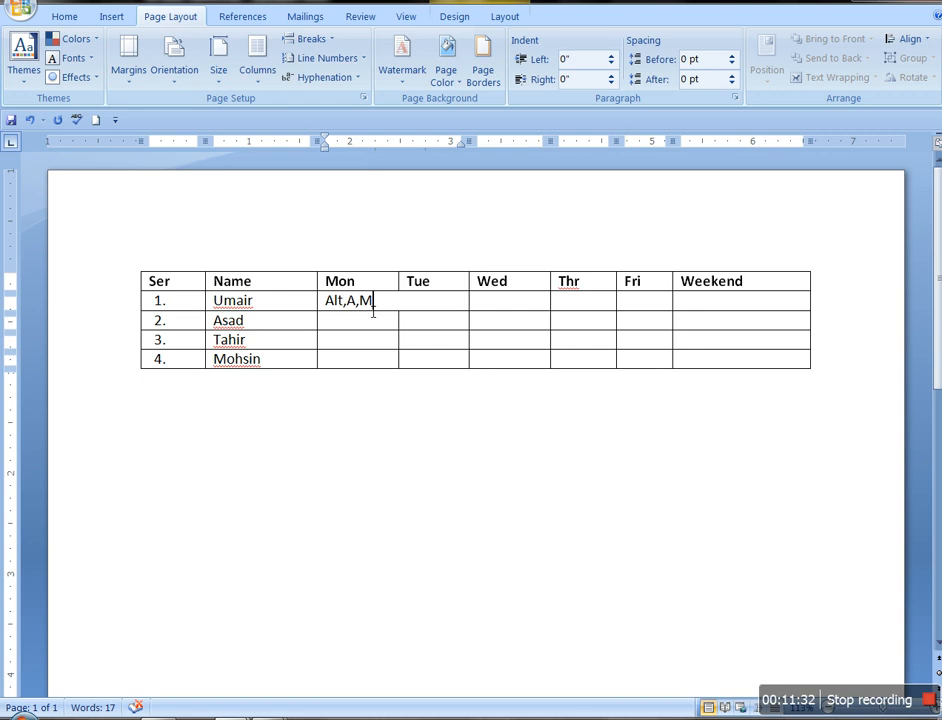
Step: Replace the note in the merged cell with the split-cells shortcut "Alt,J,L,P"
key("BackSpace")
key("BackSpace")
key("BackSpace")
type("J,L")
type(",P")
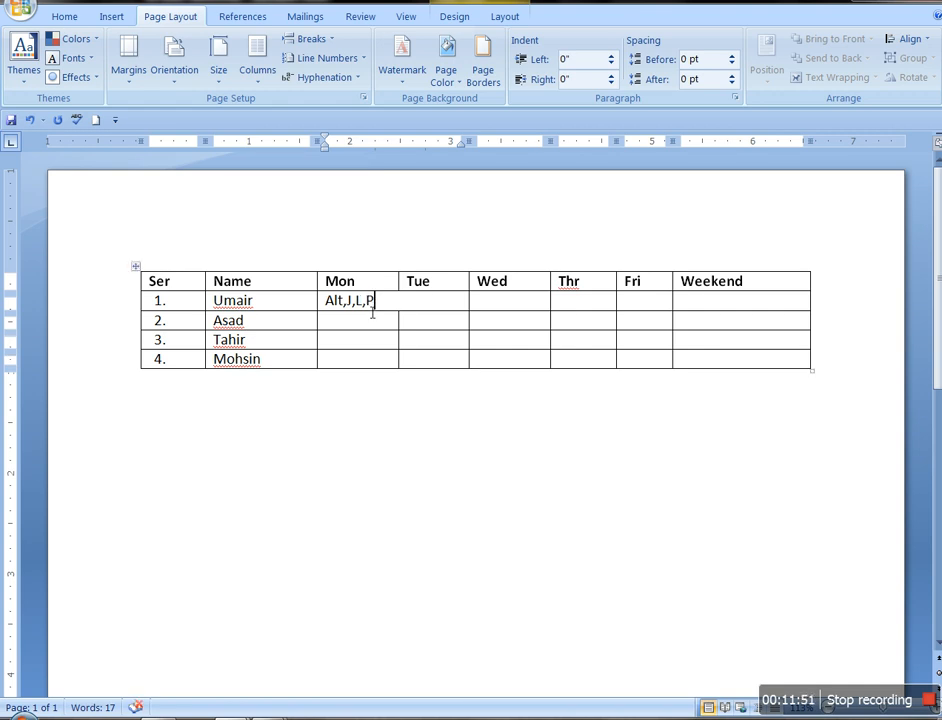
Step: Delete the shortcut note from the merged Mon–Tue cell
key("shift+Left")
key("shift+Left")
key("shift+Left")
key("shift+Left")
key("shift+Left")
key("shift+Left")
key("shift+Left")
key("shift+Left")
key("shift+Left")
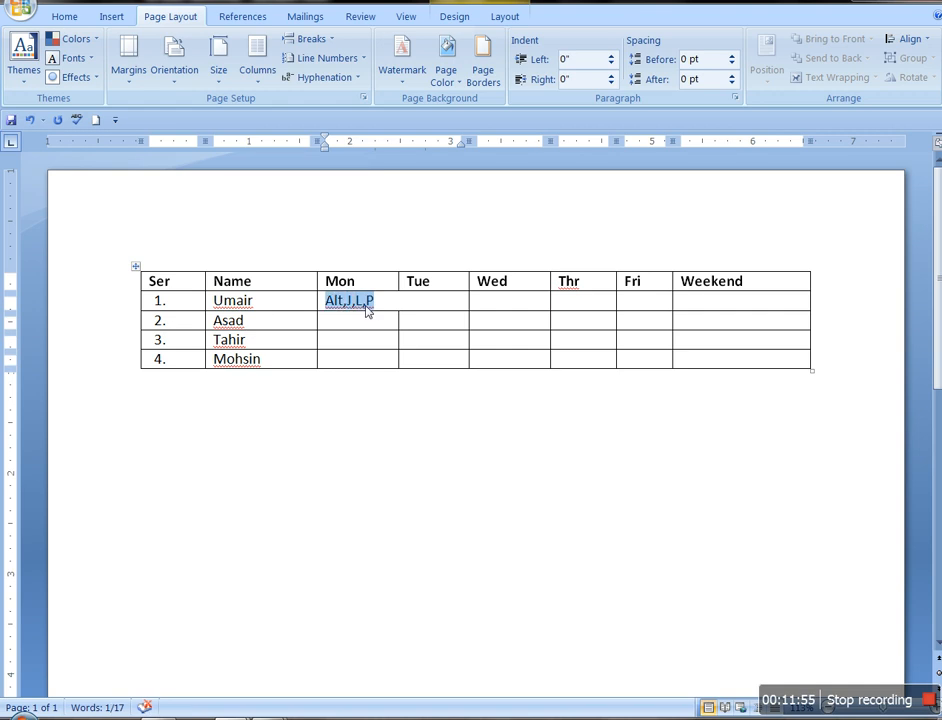
key("Delete")
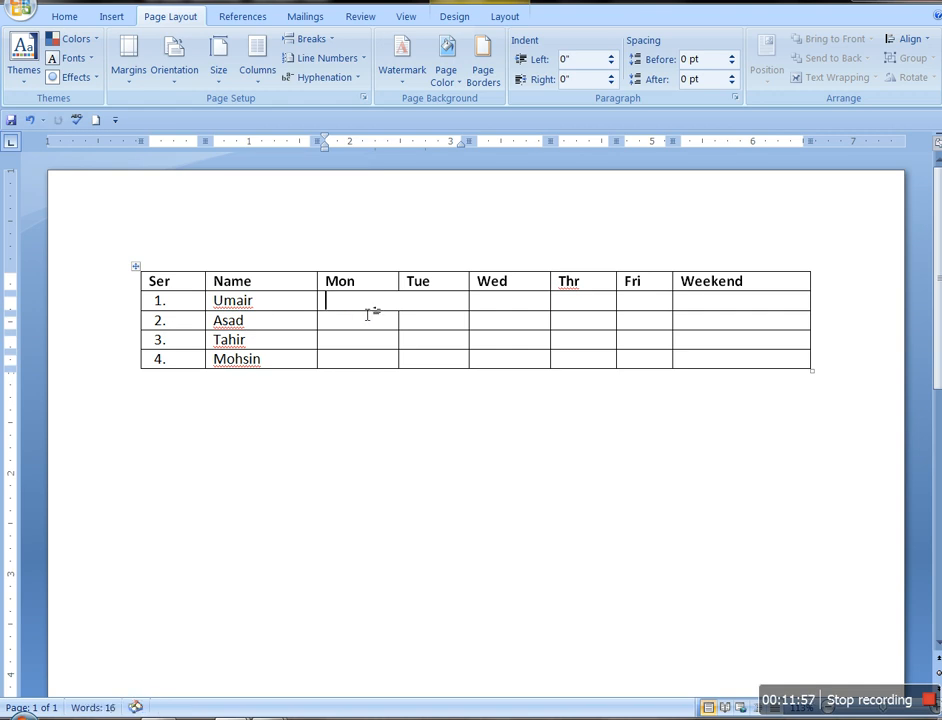
Step: Split the merged Mon–Tue cell of row 1 into four columns and one row, and undo the split
key("alt")
key("j")
key("l")
key("p")
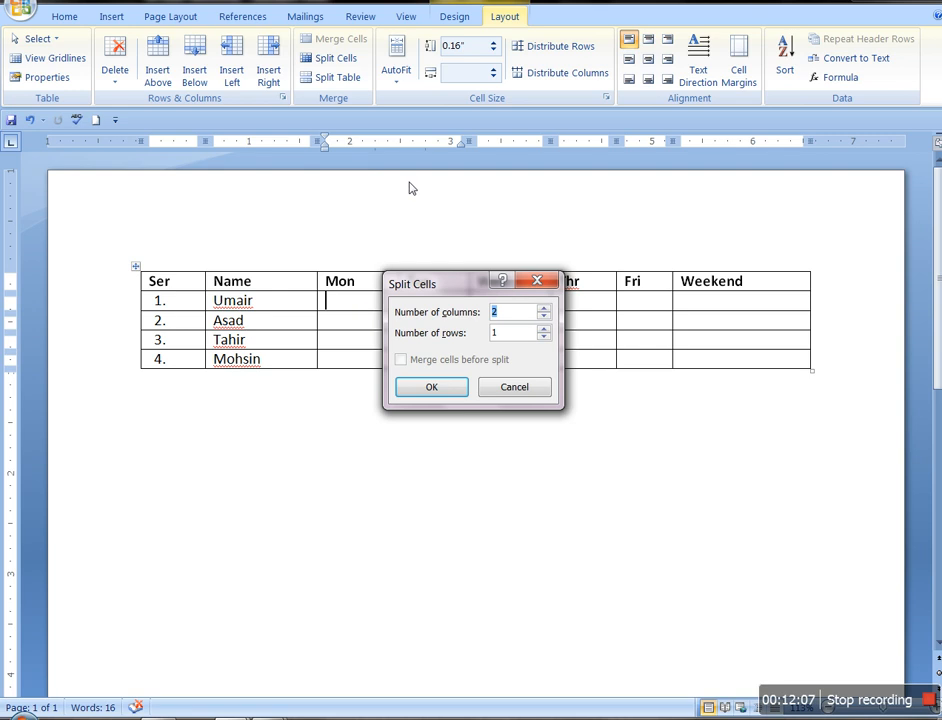
left_click(545, 309)
left_click(430, 388)
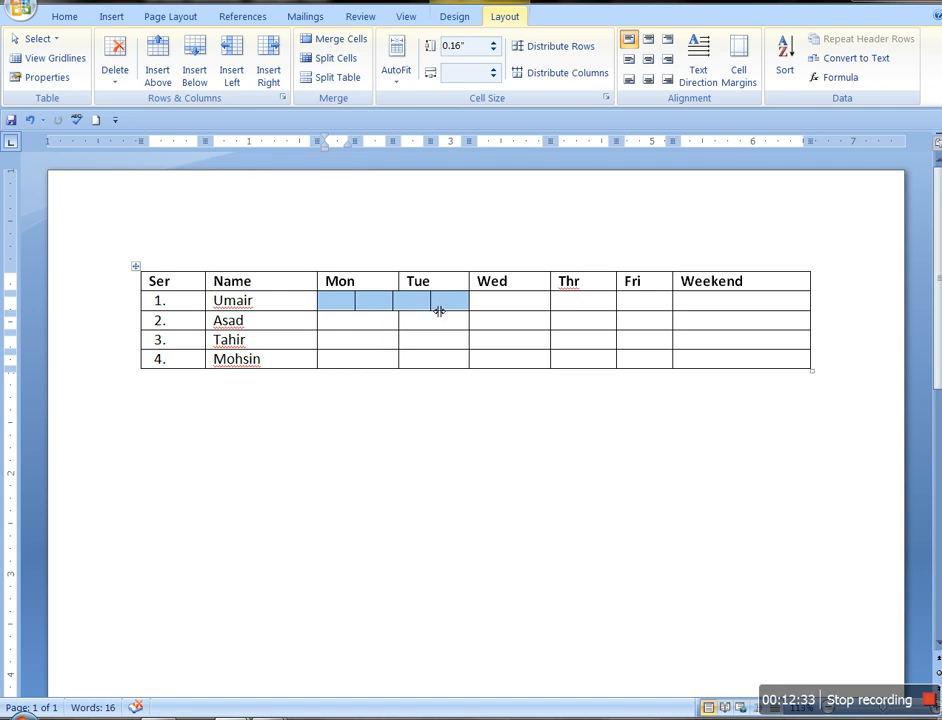
key("ctrl+z")
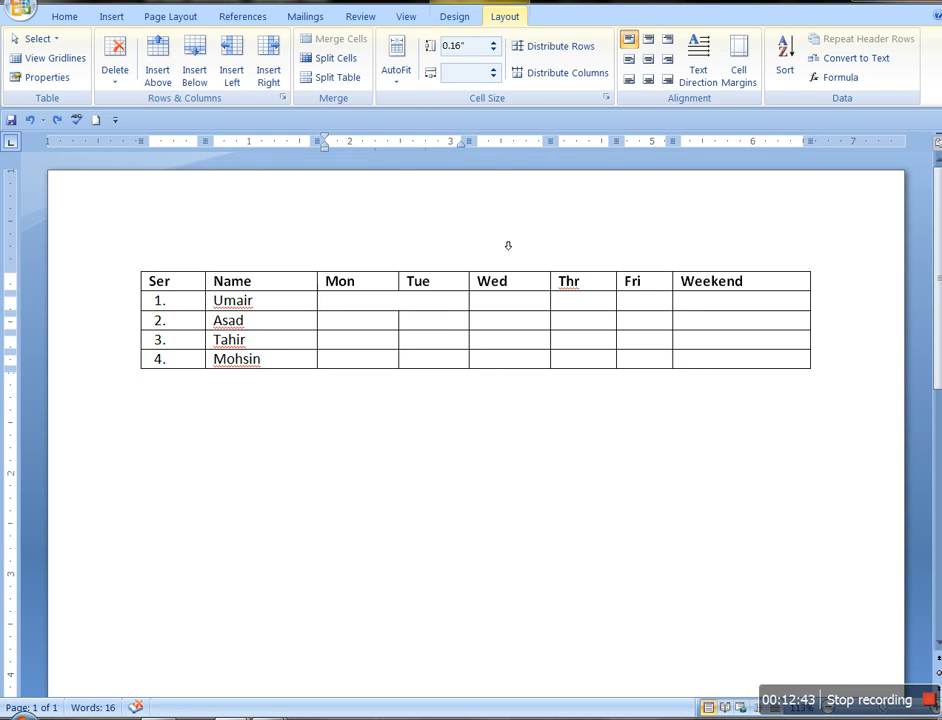
Step: Undo the merge of the Mon and Tue cells in row 1, keeping the table stretched to the window width
type("Alt=")
key("ctrl+z")
key("ctrl+z")
key("ctrl+z")
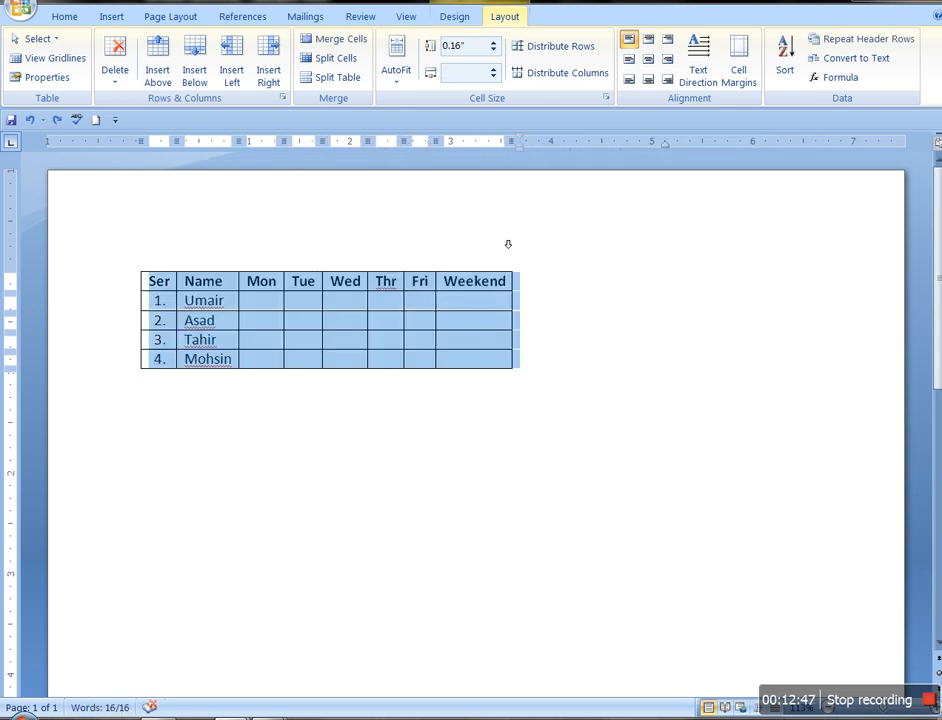
key("ctrl+y")
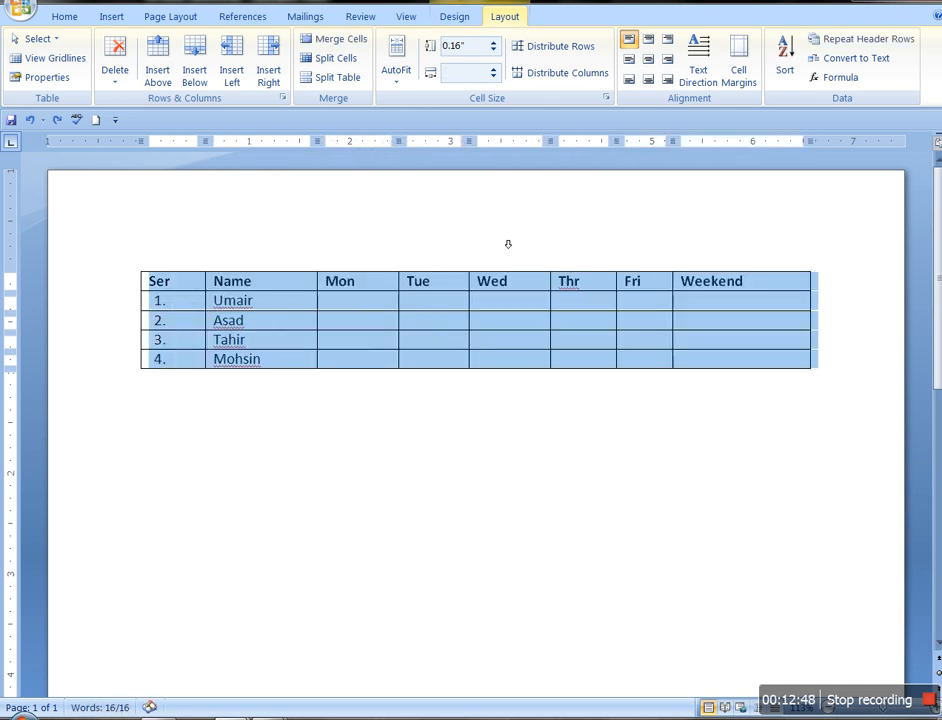
left_click(436, 304)
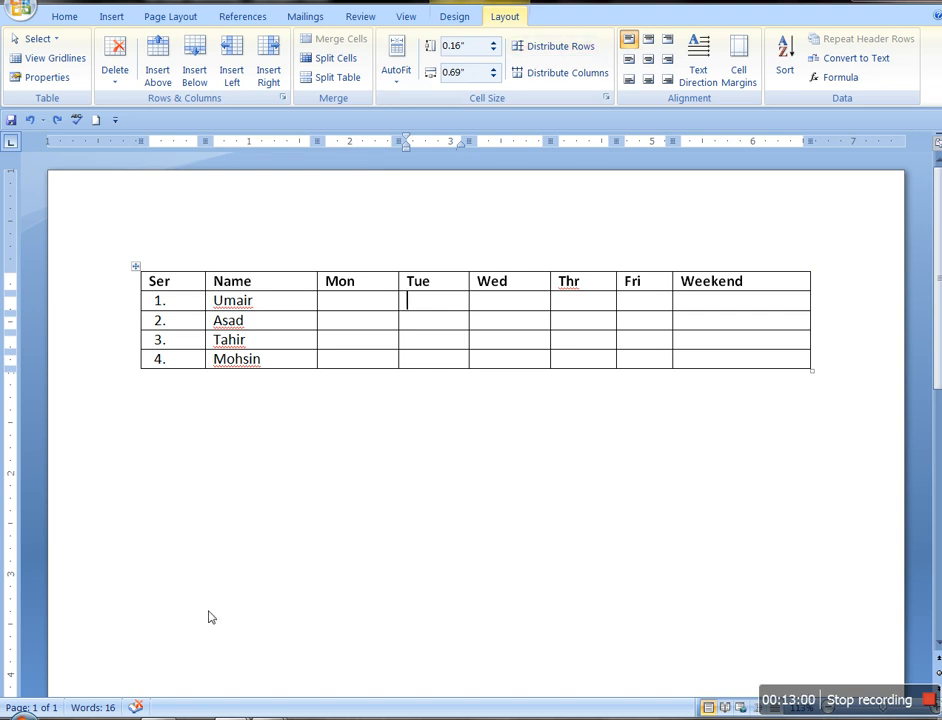
Step: Set the line spacing of the whole weekly table to 2.0
left_click(145, 272)
left_click(143, 274)
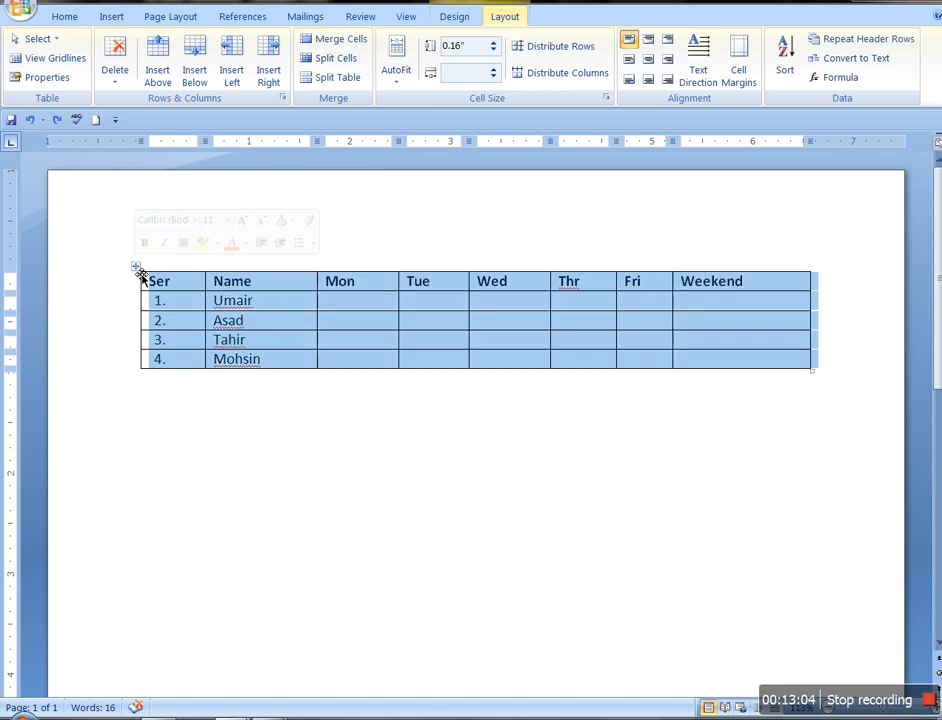
left_click(48, 22)
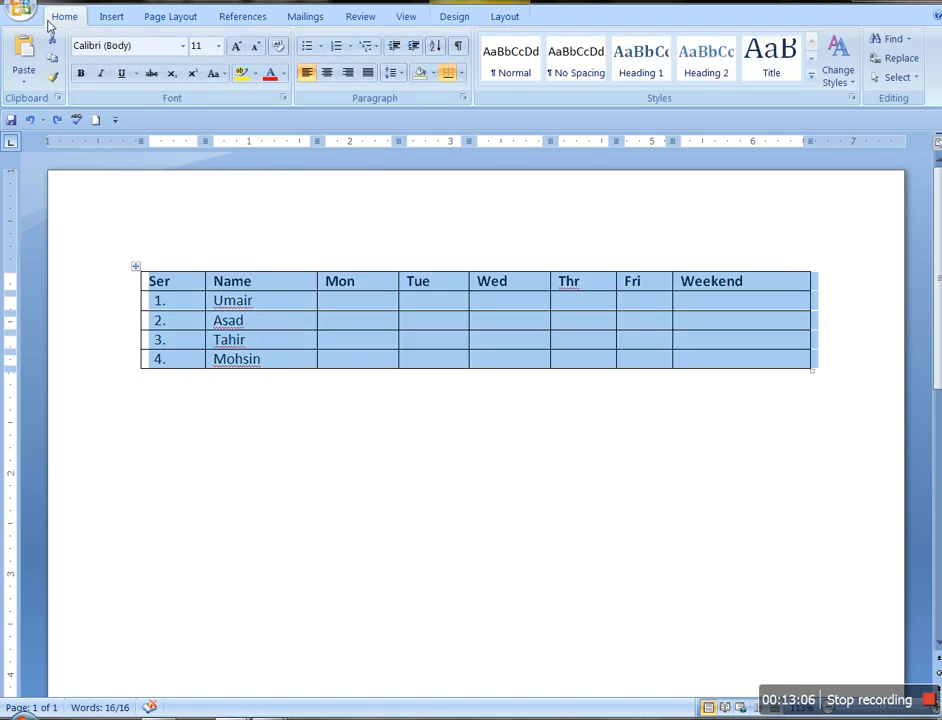
left_click(391, 73)
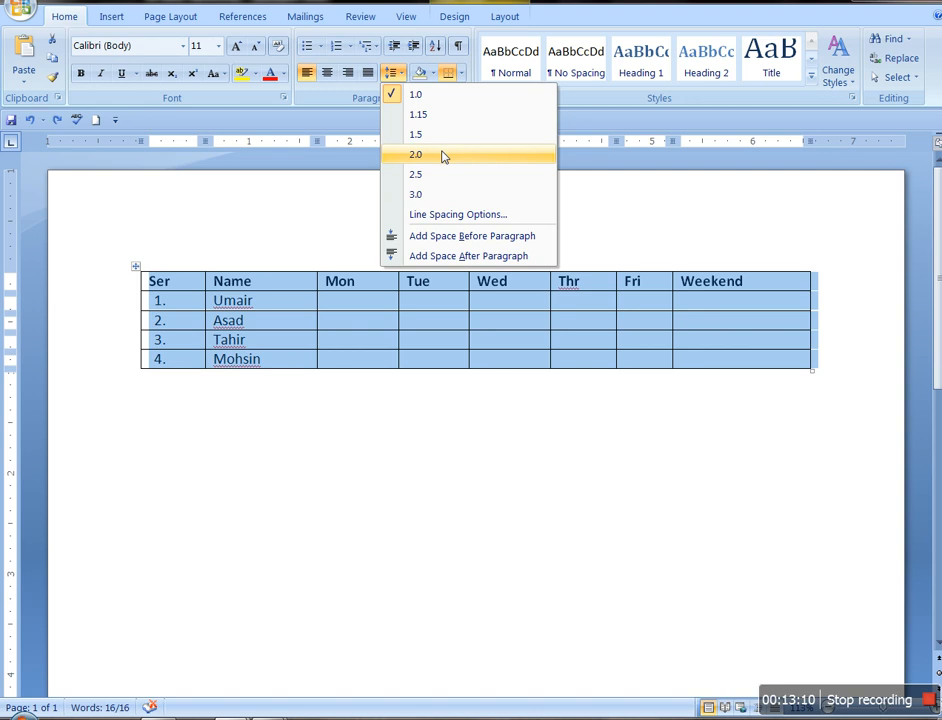
left_click(446, 152)
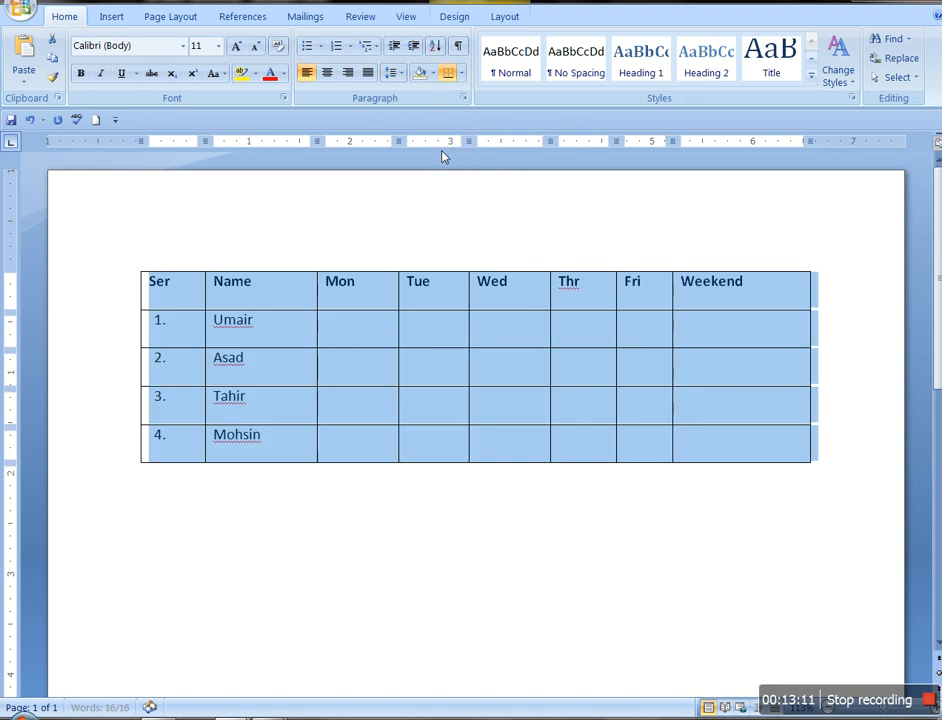
Step: Extend the table from its last row with new empty numbered rows down to serial number 51
left_click(427, 449)
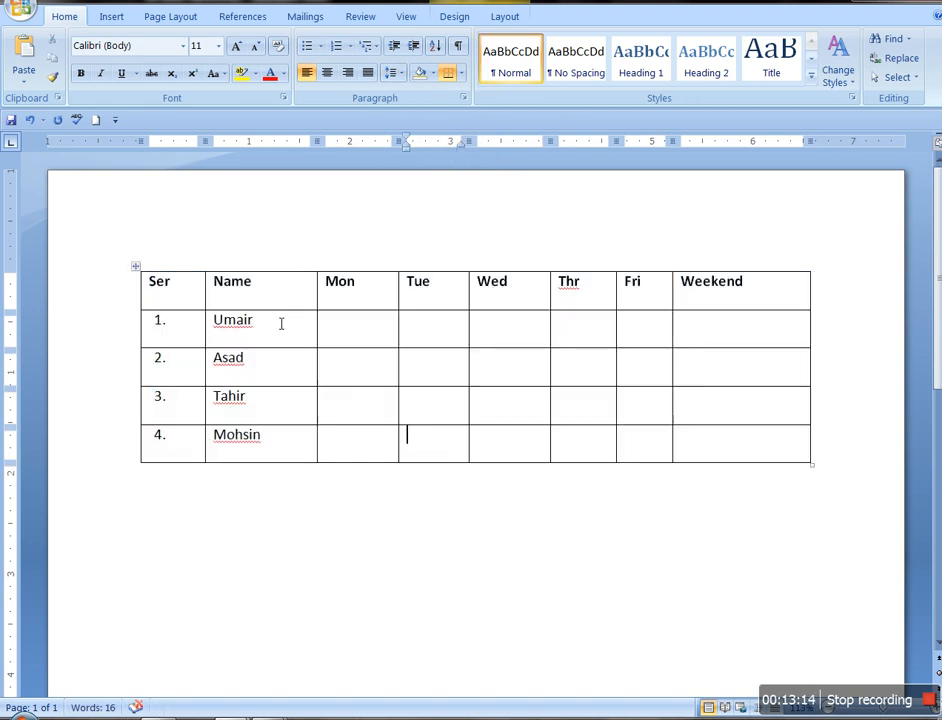
key("Tab")
key("Tab")
key("Tab")
key("Tab")
key("Tab")
key("Tab")
key("Tab")
key("Tab")
key("Tab")
key("Tab")
key("Tab")
key("Tab")
key("Tab")
key("Tab")
key("Tab")
key("Tab")
key("Tab")
key("Tab")
key("Tab")
key("Tab")
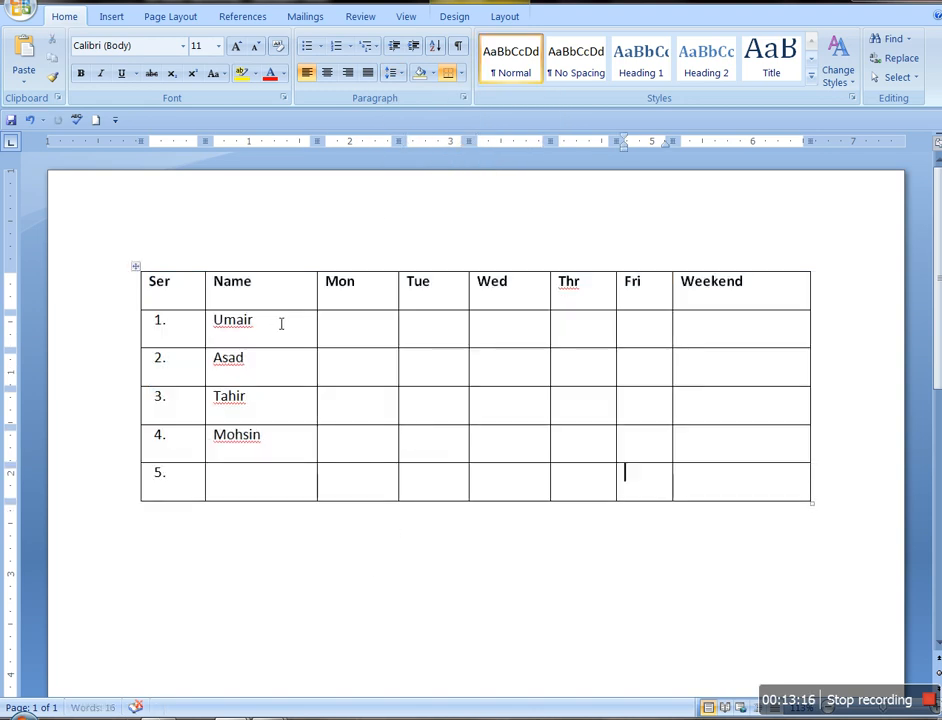
key("Tab")
key("Tab")
key("Tab")
key("Tab")
key("Tab")
key("Tab")
key("Tab")
key("Tab")
key("Tab")
key("Tab")
key("Tab")
key("Tab")
key("Tab")
key("Tab")
key("Tab")
key("Tab")
key("Tab")
key("Tab")
key("Tab")
key("Tab")
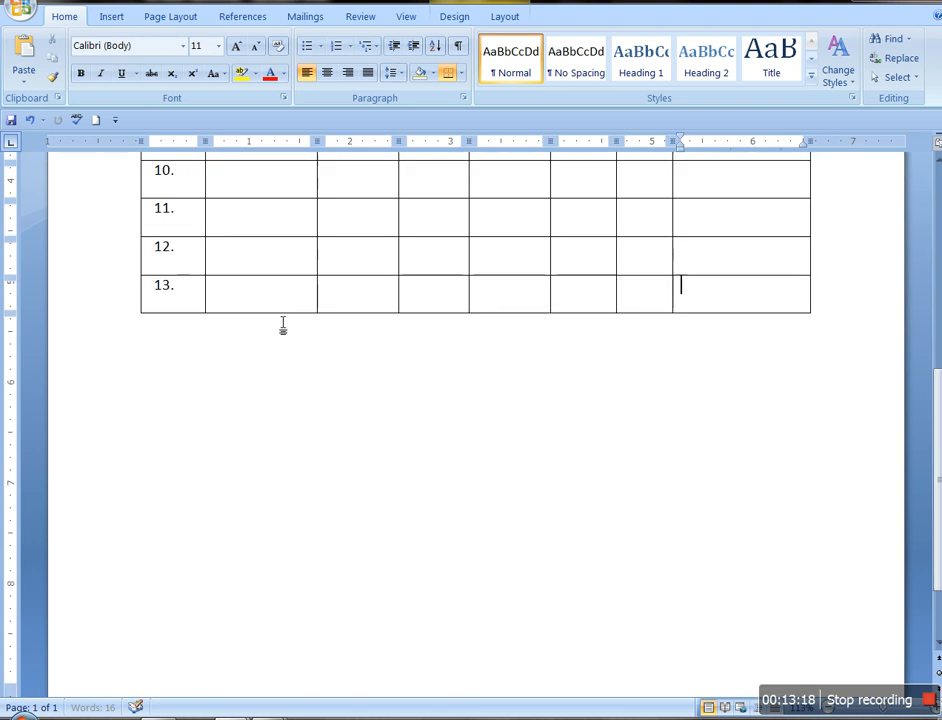
key("Tab")
key("Tab")
key("Tab")
key("Tab")
key("Tab")
key("Tab")
key("Tab")
key("Tab")
key("Tab")
key("Tab")
key("Tab")
key("Tab")
key("Tab")
key("Tab")
key("Tab")
key("Tab")
key("Tab")
key("Tab")
key("Tab")
key("Tab")
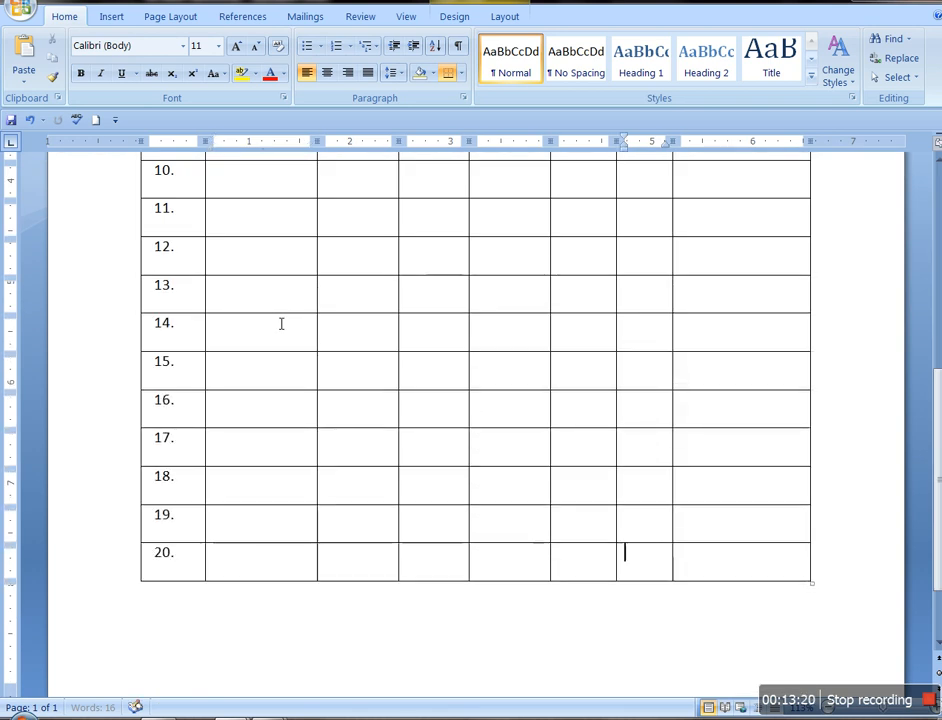
key("Tab")
key("Tab")
key("Tab")
key("Tab")
key("Tab")
key("Tab")
key("Tab")
key("Tab")
key("Tab")
key("Tab")
key("Tab")
key("Tab")
key("Tab")
key("Tab")
key("Tab")
key("Tab")
key("Tab")
key("Tab")
key("Tab")
key("Tab")
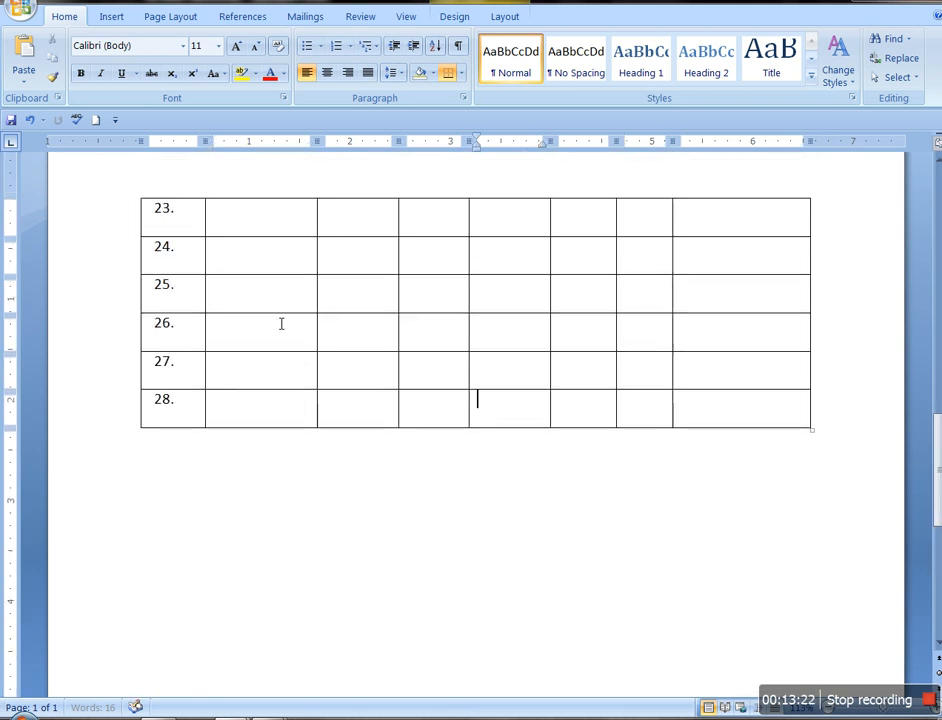
key("Tab")
key("Tab")
key("Tab")
key("Tab")
key("Tab")
key("Tab")
key("Tab")
key("Tab")
key("Tab")
key("Tab")
key("Tab")
key("Tab")
key("Tab")
key("Tab")
key("Tab")
key("Tab")
key("Tab")
key("Tab")
key("Tab")
key("Tab")
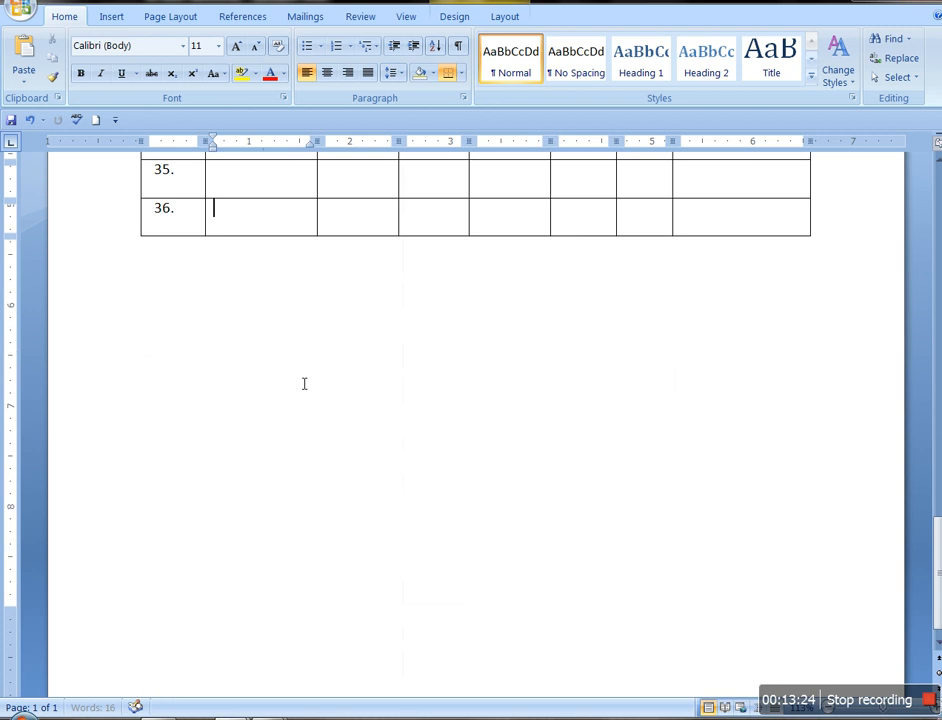
key("Tab")
key("Tab")
key("Tab")
key("Tab")
key("Tab")
key("Tab")
key("Tab")
key("Tab")
key("Tab")
key("Tab")
key("Tab")
key("Tab")
key("Tab")
key("Tab")
key("Tab")
key("Tab")
key("Tab")
key("Tab")
key("Tab")
key("Tab")
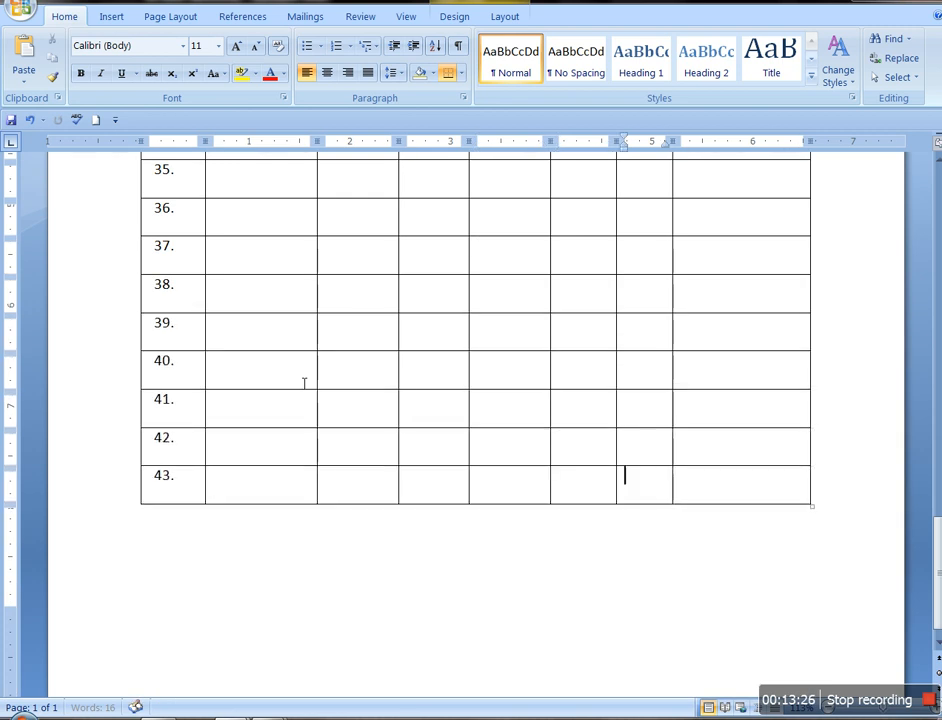
key("Tab")
key("Tab")
key("Tab")
key("Tab")
key("Tab")
key("Tab")
key("Tab")
key("Tab")
key("Tab")
key("Tab")
key("Tab")
key("Tab")
key("Tab")
key("Tab")
key("Tab")
key("Tab")
key("Tab")
key("Tab")
key("Tab")
key("Tab")
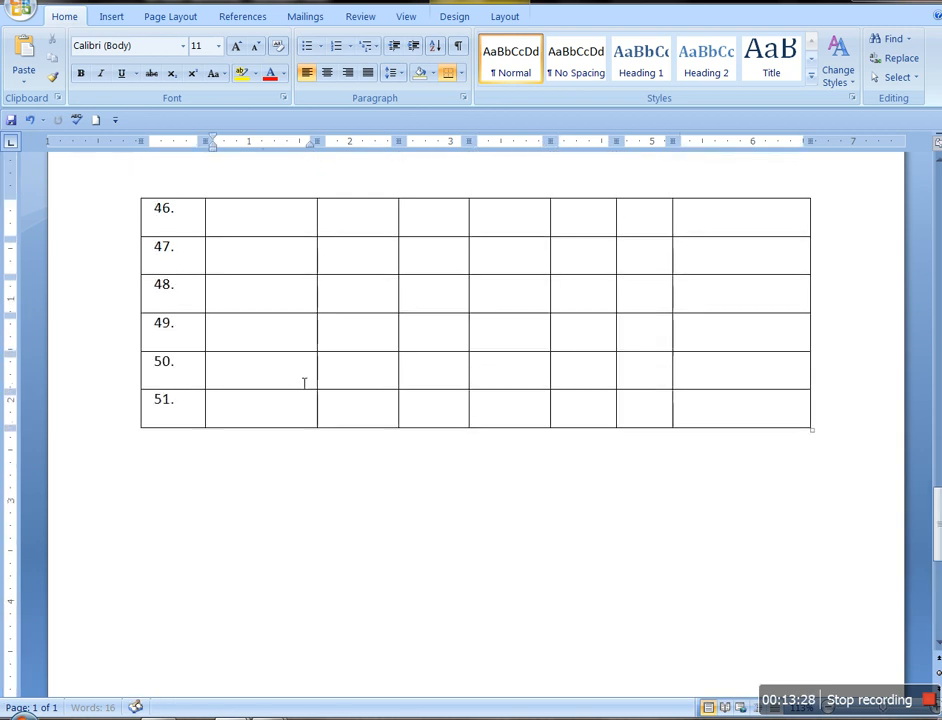
Step: Extend the weekly table past serial number 51 with further empty numbered rows
key("Tab")
key("Tab")
key("Tab")
key("Tab")
key("Tab")
key("Tab")
key("Tab")
key("Tab")
key("Tab")
key("Tab")
key("Tab")
key("Tab")
key("Tab")
key("Tab")
key("Tab")
key("Tab")
Step: Look through the table's continuation pages, checking the Mon, Tue and Wed cells of row 24 for column headings
scroll(322, 404, "up", 15)
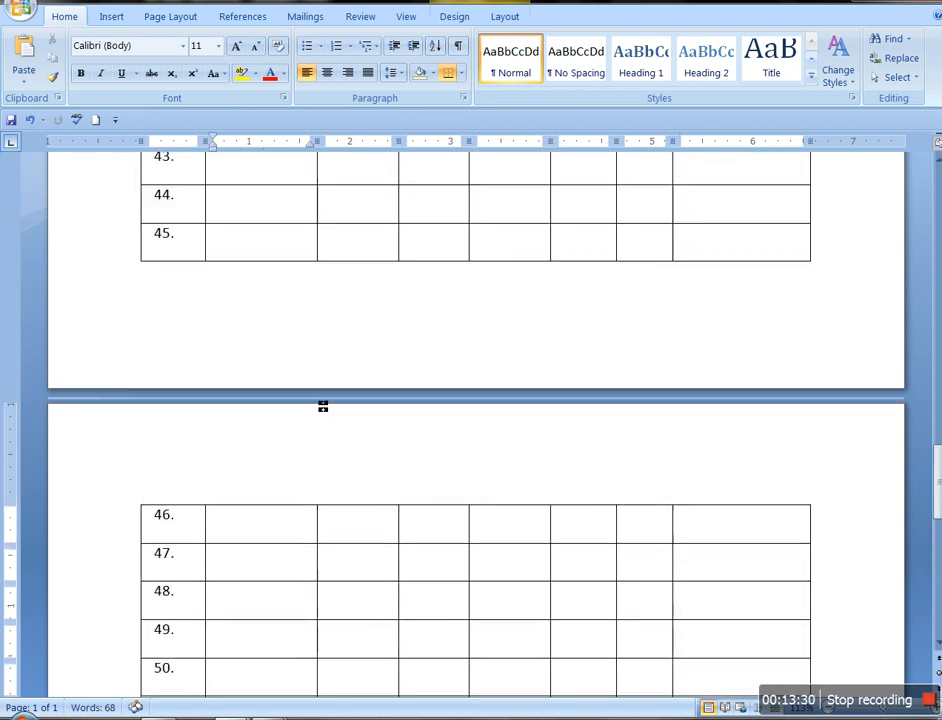
scroll(329, 410, "up", 18)
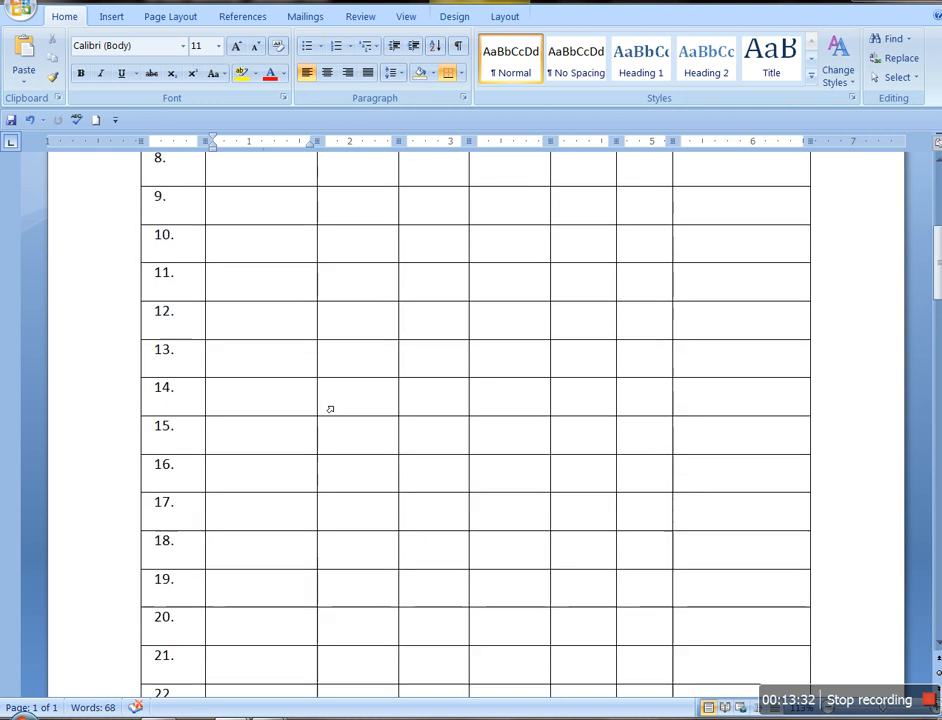
scroll(330, 406, "down", 4)
scroll(330, 406, "down", 12)
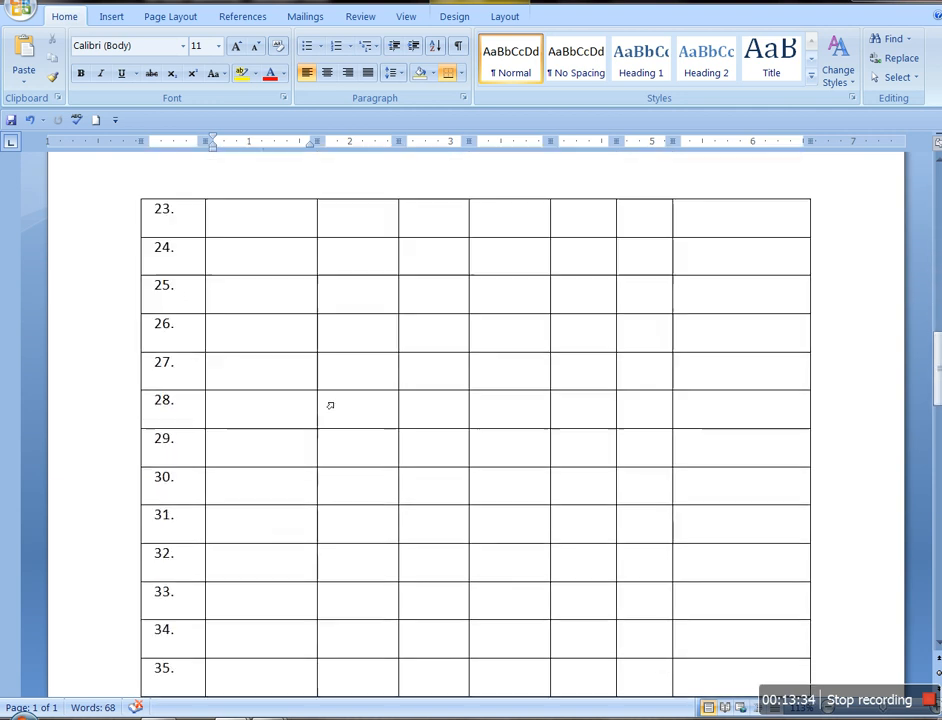
scroll(330, 405, "up", 2)
left_click(374, 265)
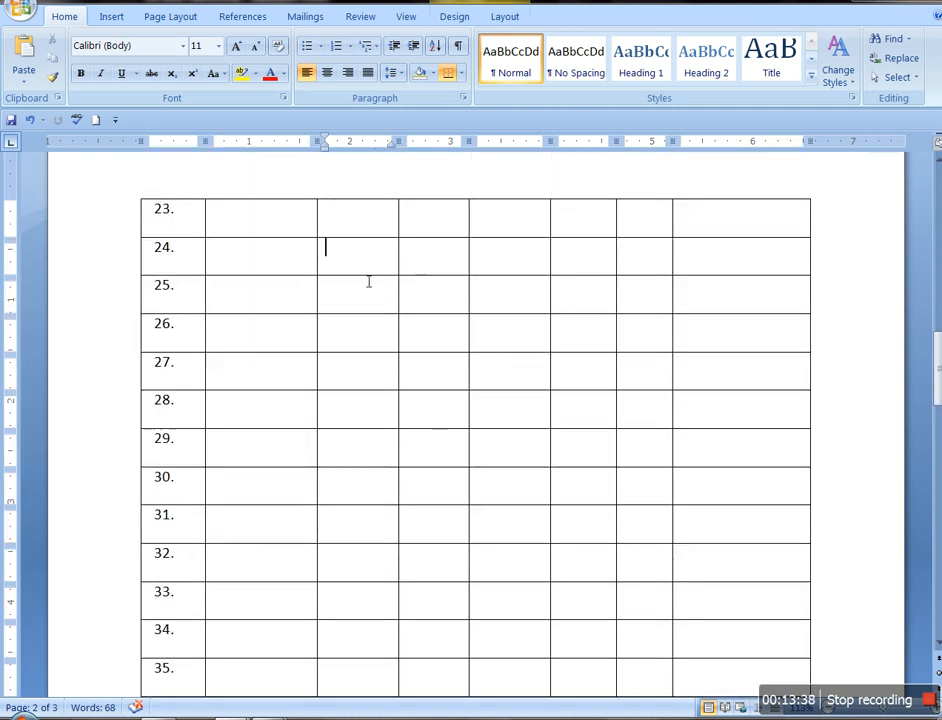
left_click(415, 267)
left_click(492, 262)
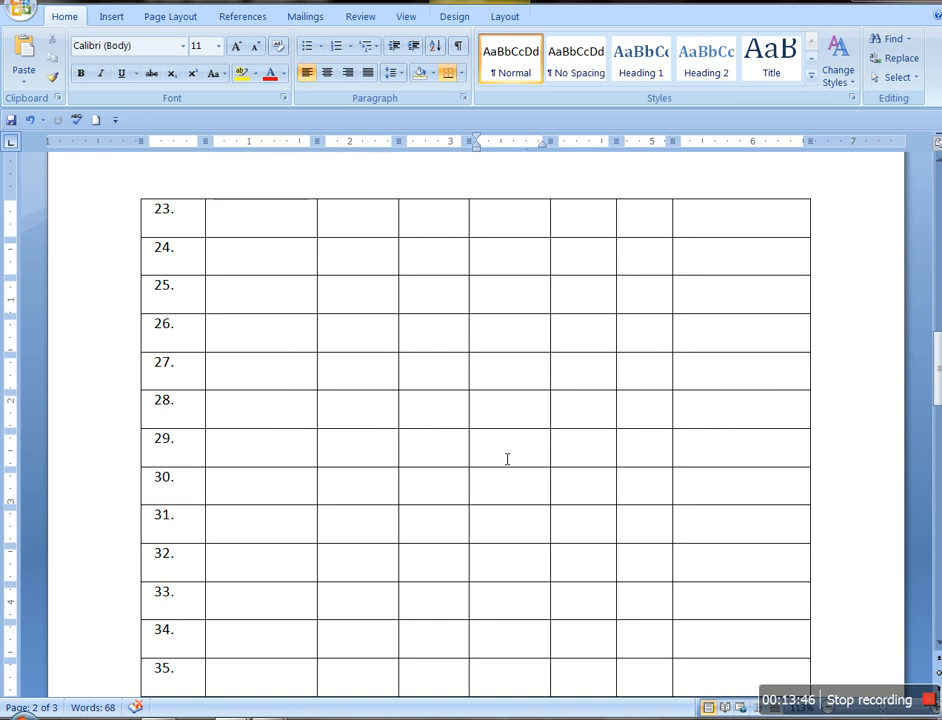
Step: Set the table's first row, Ser to Weekend, to repeat as the header row on every page
scroll(551, 464, "up", 20)
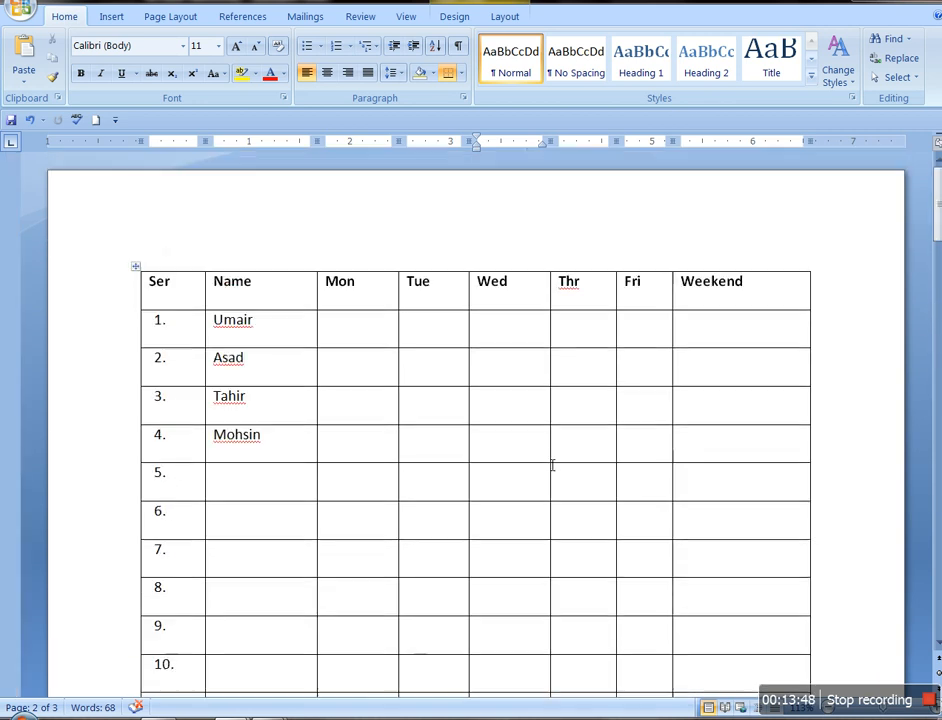
left_click(155, 297)
double_click(155, 297)
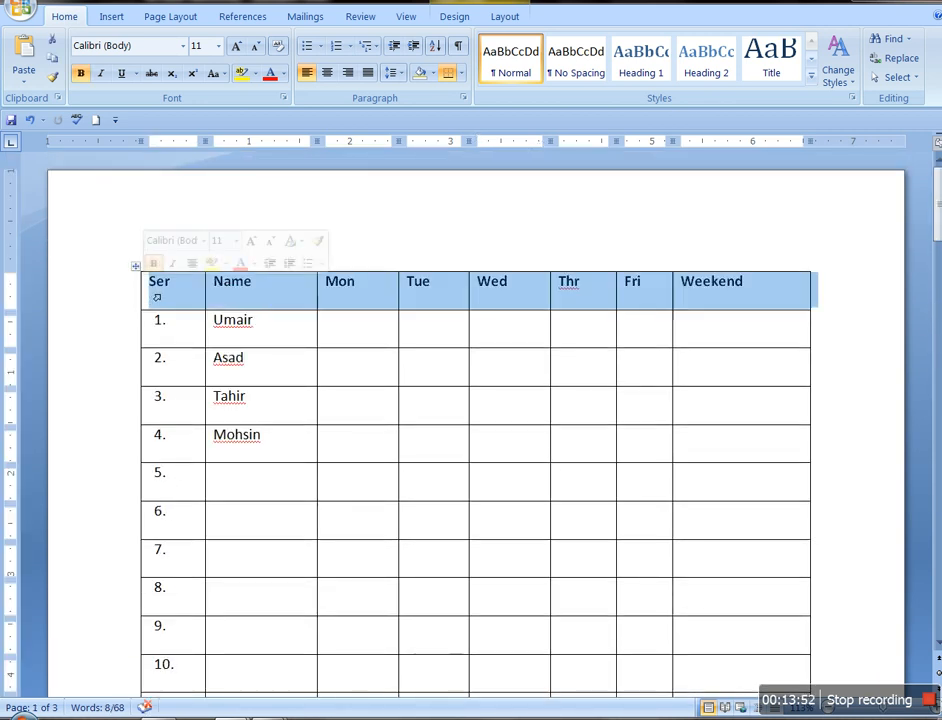
scroll(157, 297, "down", 12)
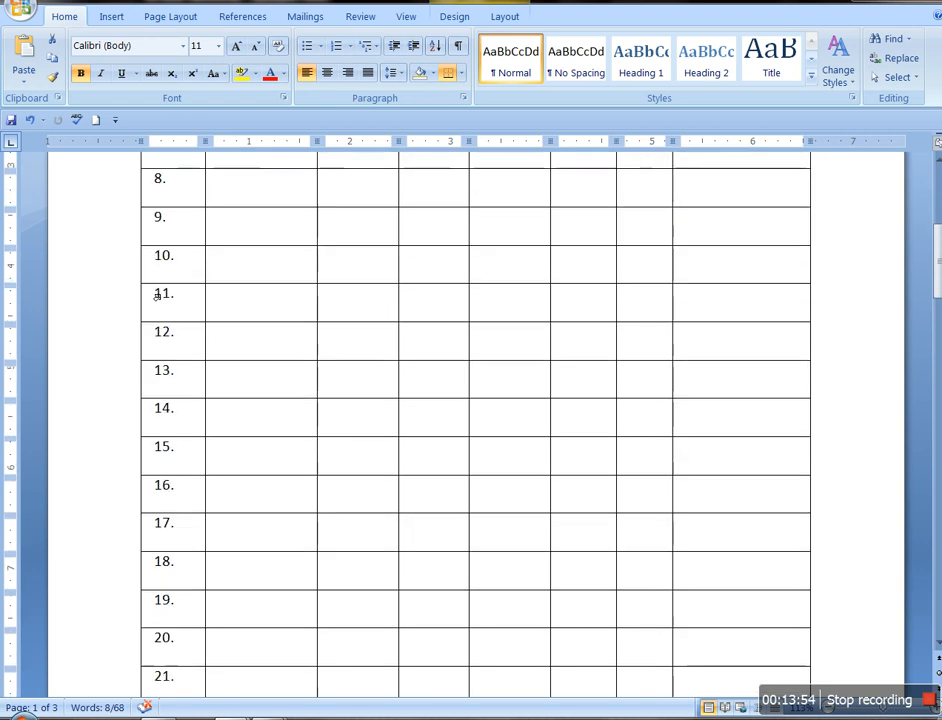
scroll(157, 297, "down", 4)
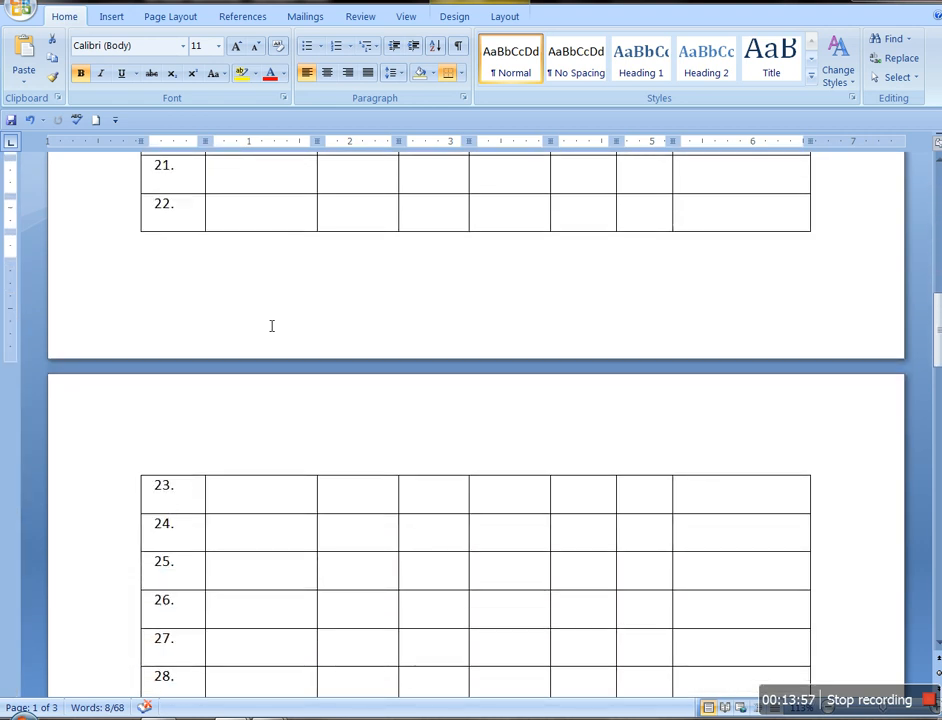
scroll(271, 325, "up", 15)
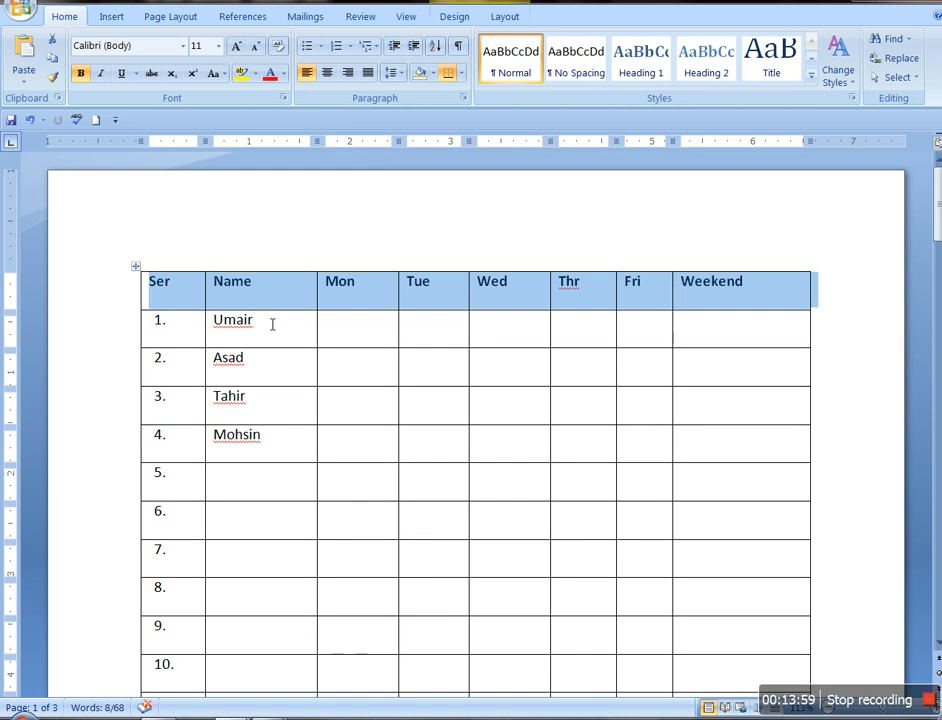
left_click(452, 17)
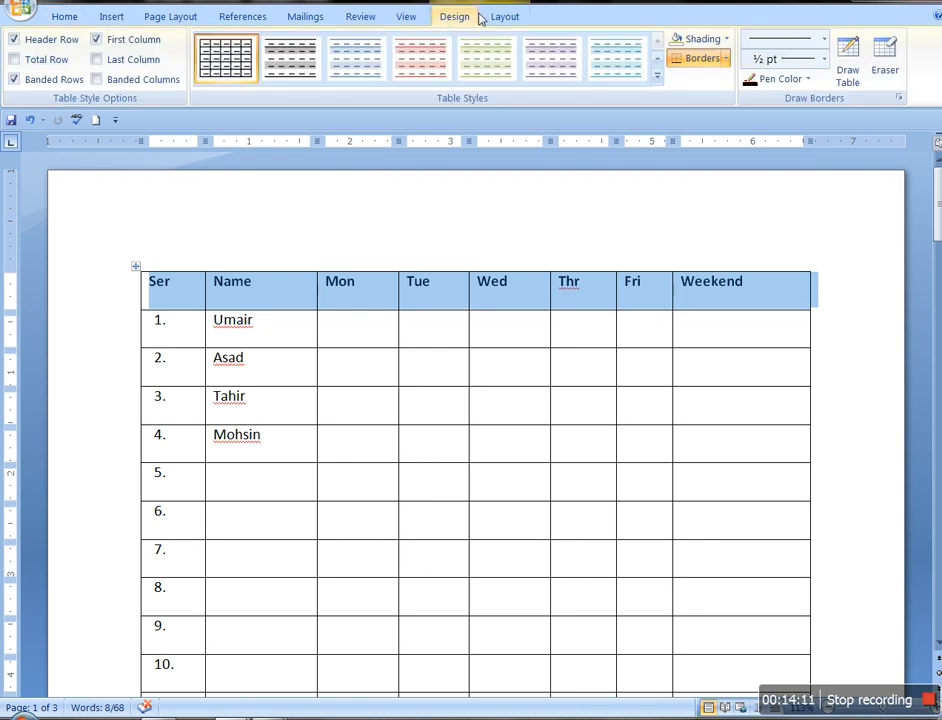
left_click(486, 16)
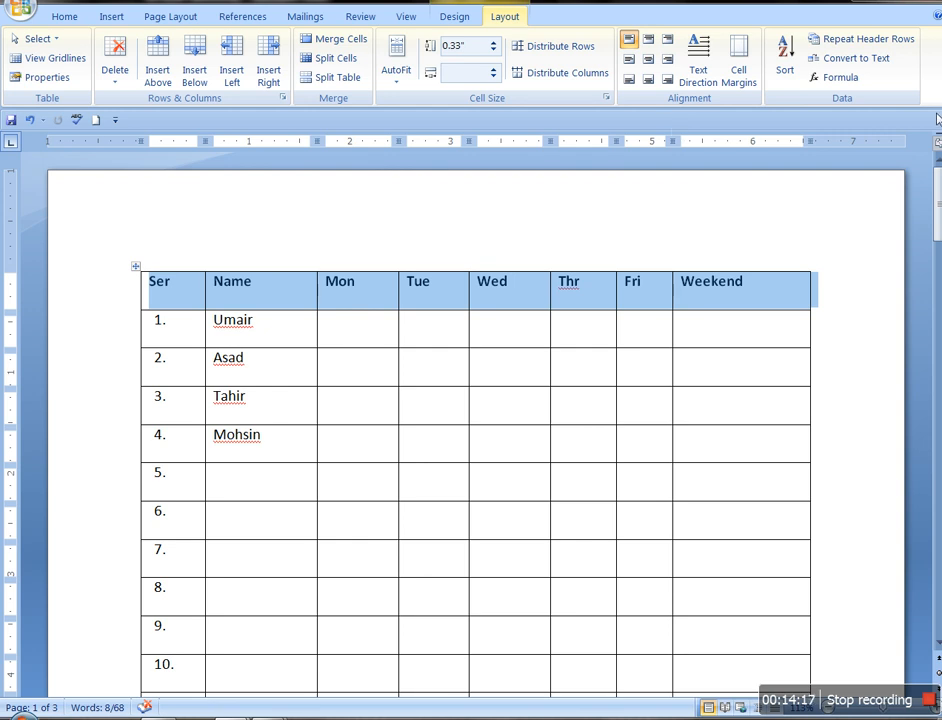
left_click(845, 40)
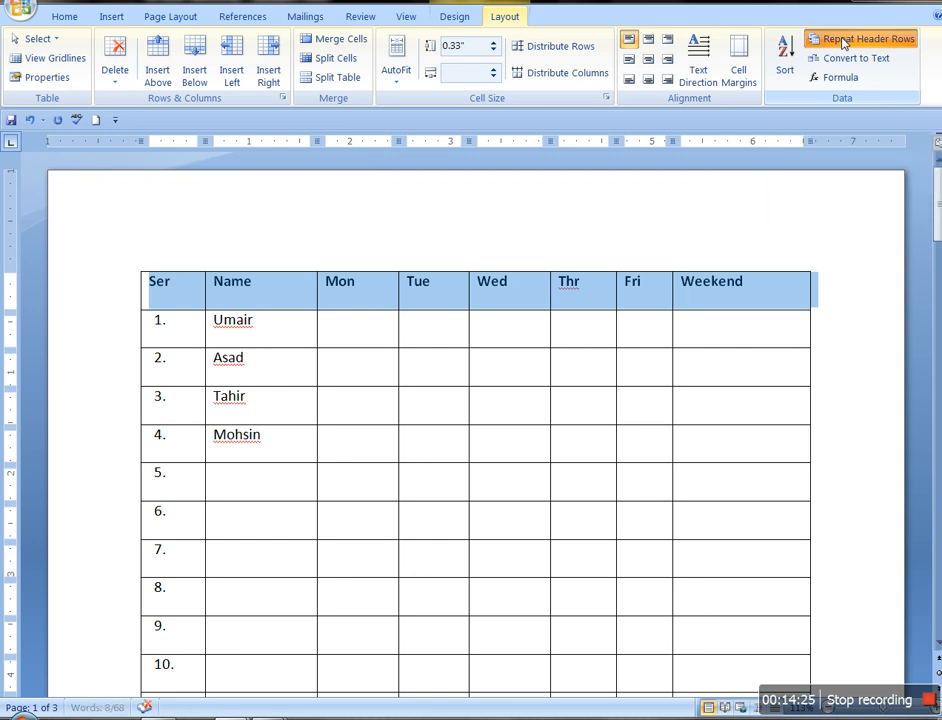
Step: Check the top of the table on the second and third pages for the repeated header row
left_click(720, 323)
scroll(720, 323, "down", 12)
scroll(722, 325, "down", 9)
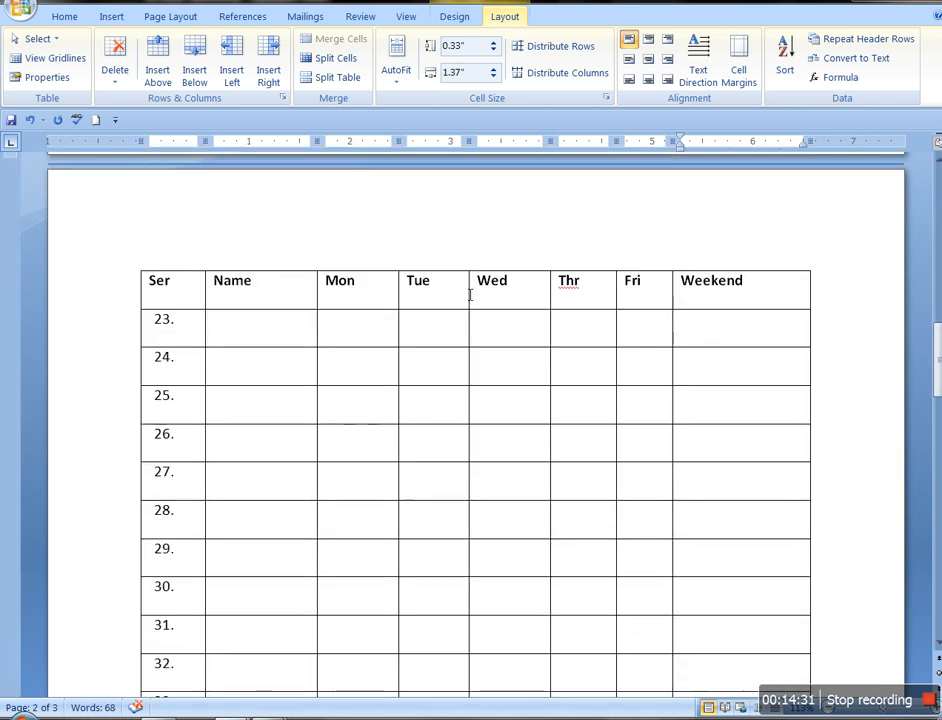
scroll(243, 302, "down", 15)
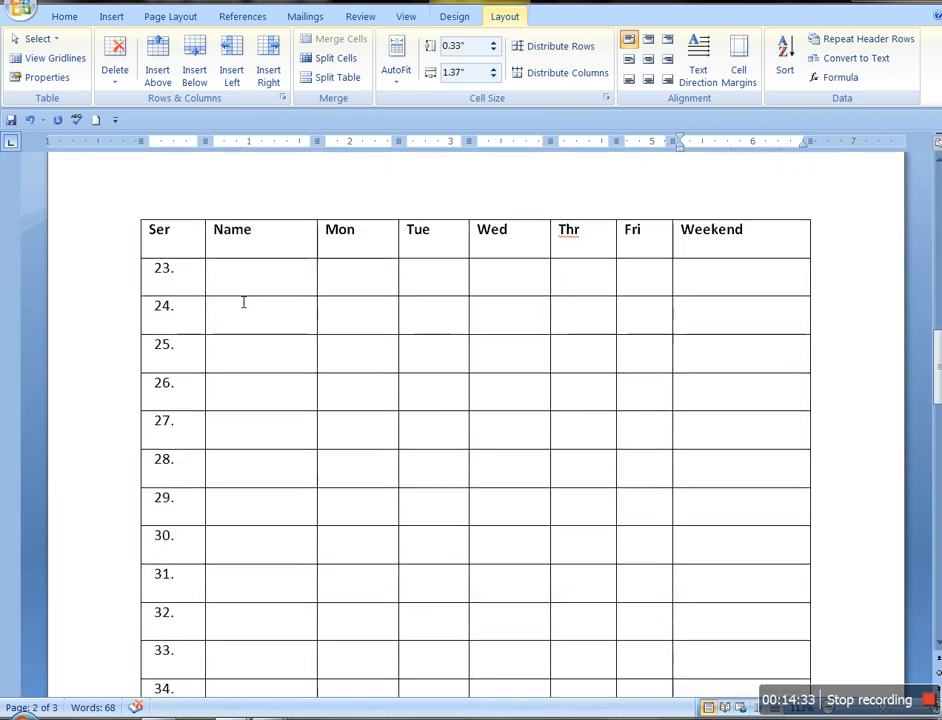
scroll(243, 302, "down", 5)
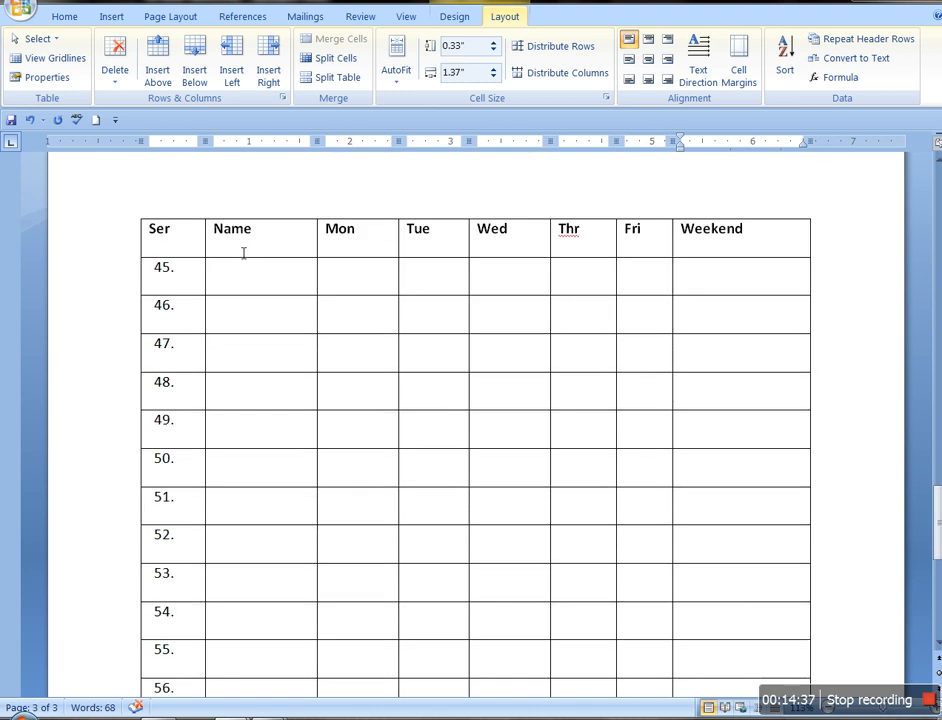
scroll(296, 309, "down", 7)
scroll(296, 309, "down", 4)
scroll(296, 309, "up", 12)
scroll(296, 309, "up", 18)
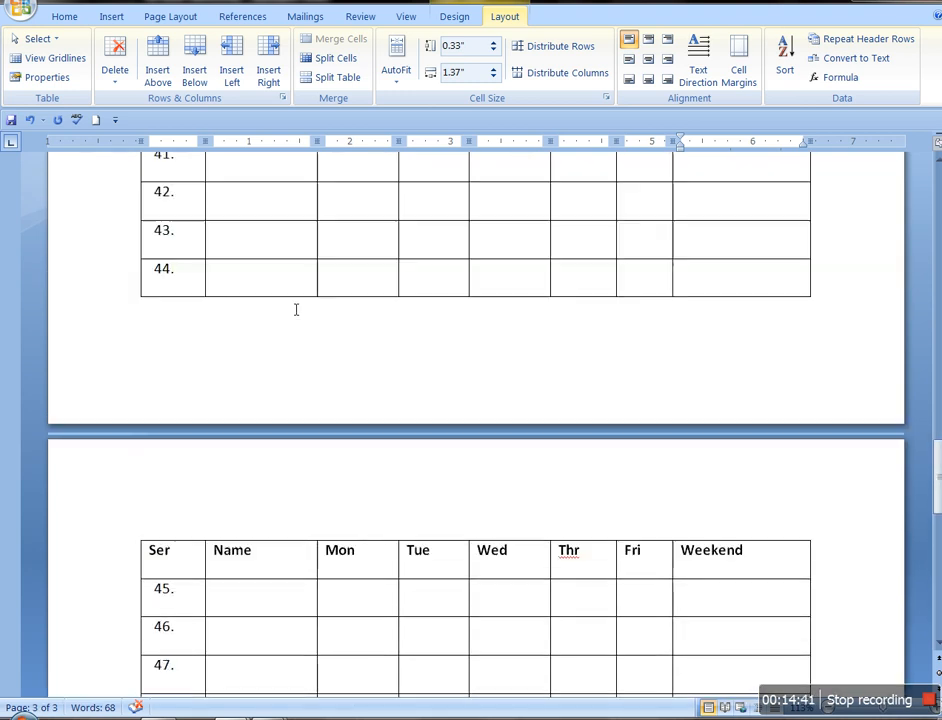
scroll(296, 309, "up", 10)
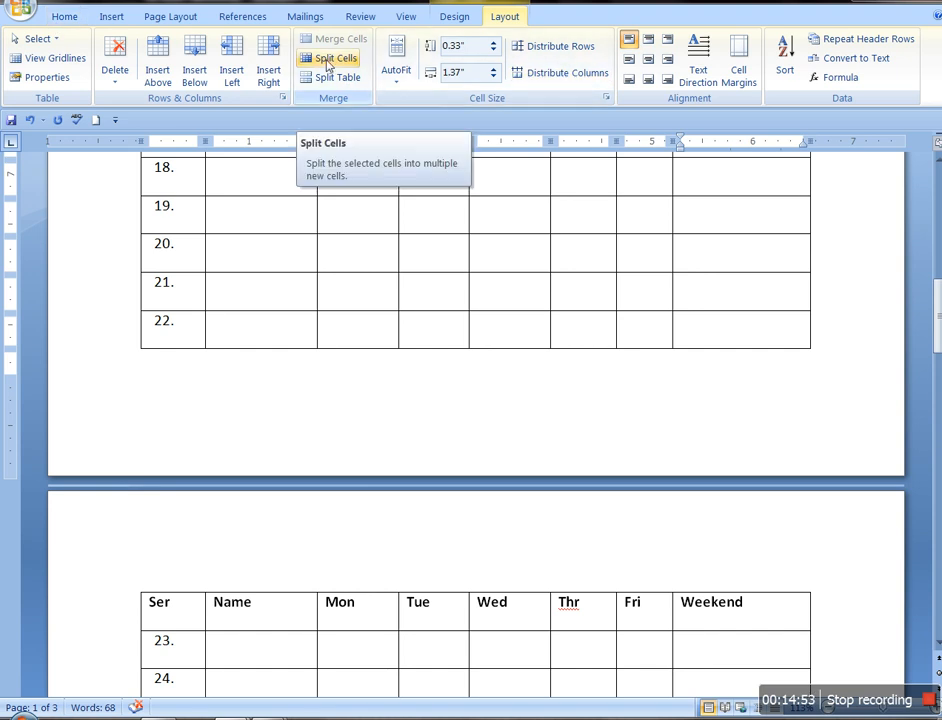
left_click(65, 17)
scroll(509, 259, "up", 15)
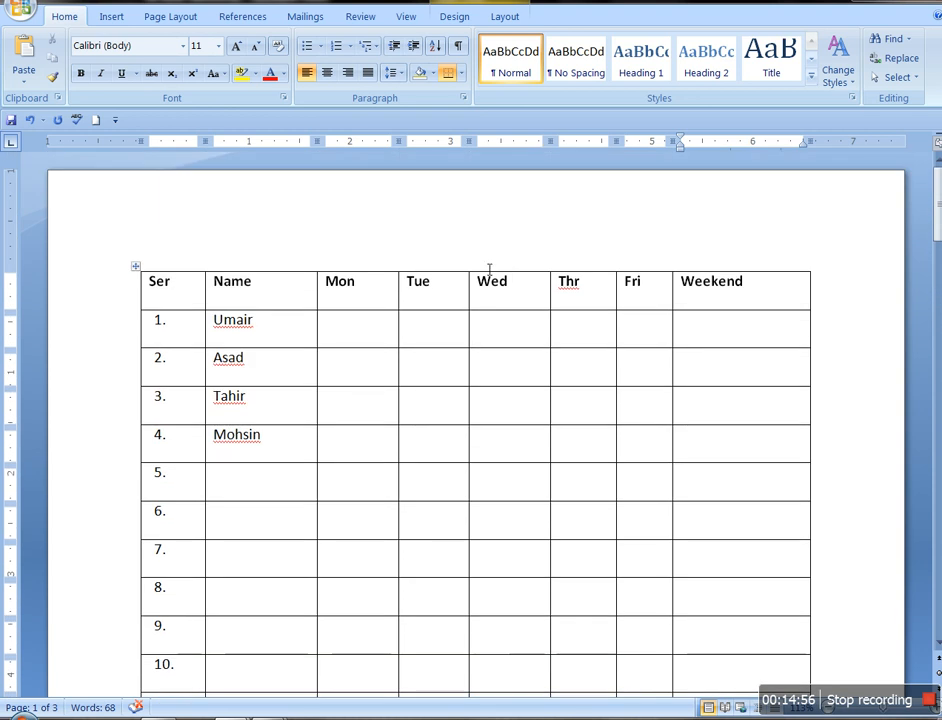
right_click(364, 338)
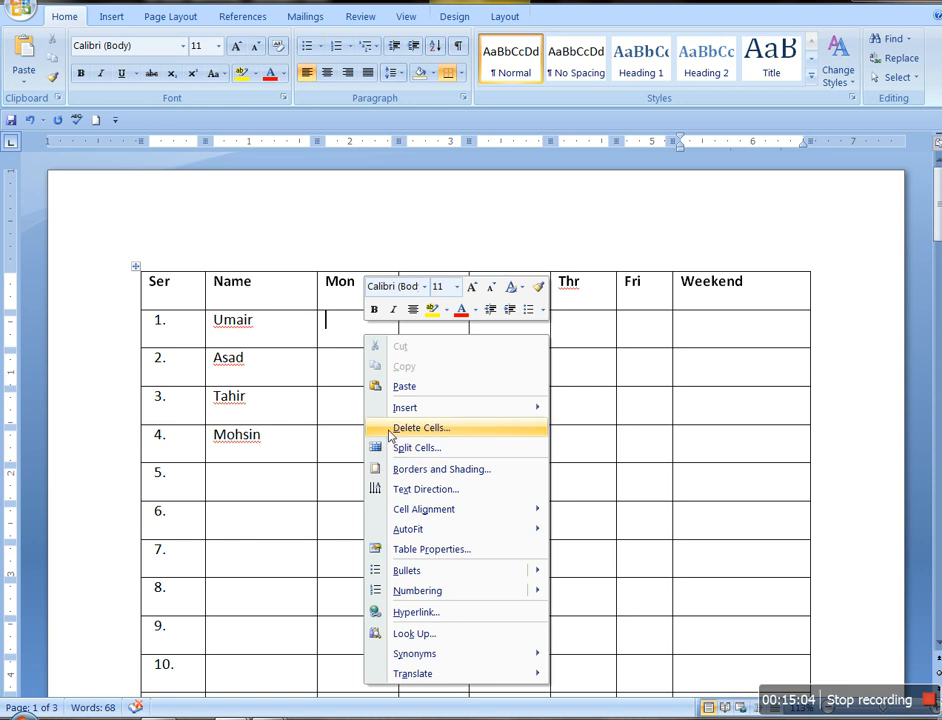
left_click(336, 327)
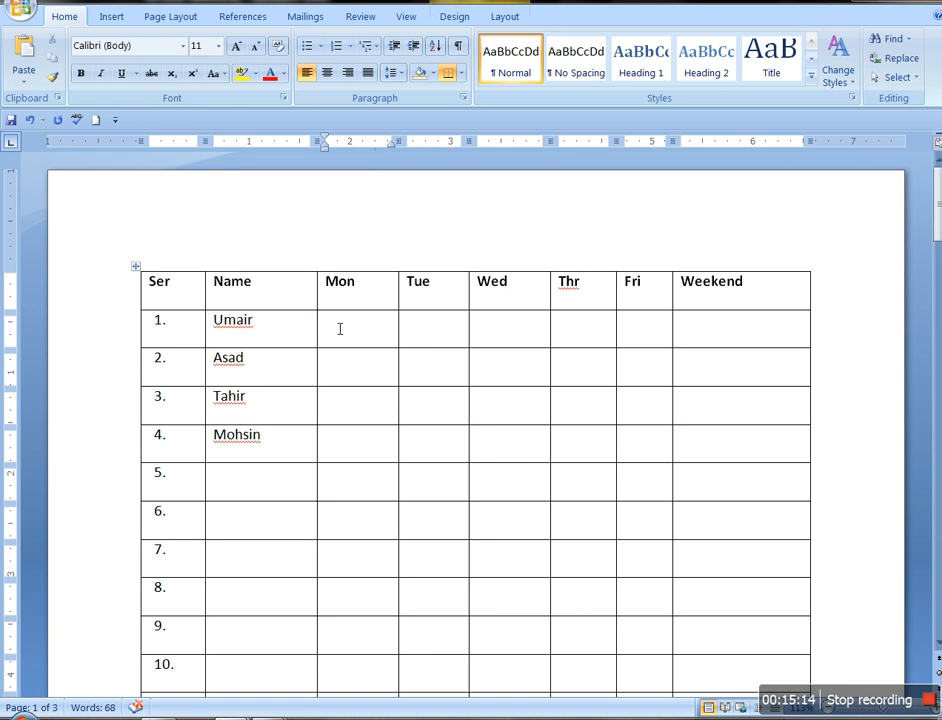
left_click(340, 329)
Step: Insert a new empty row into the weekly table directly below row 2
left_click(841, 460)
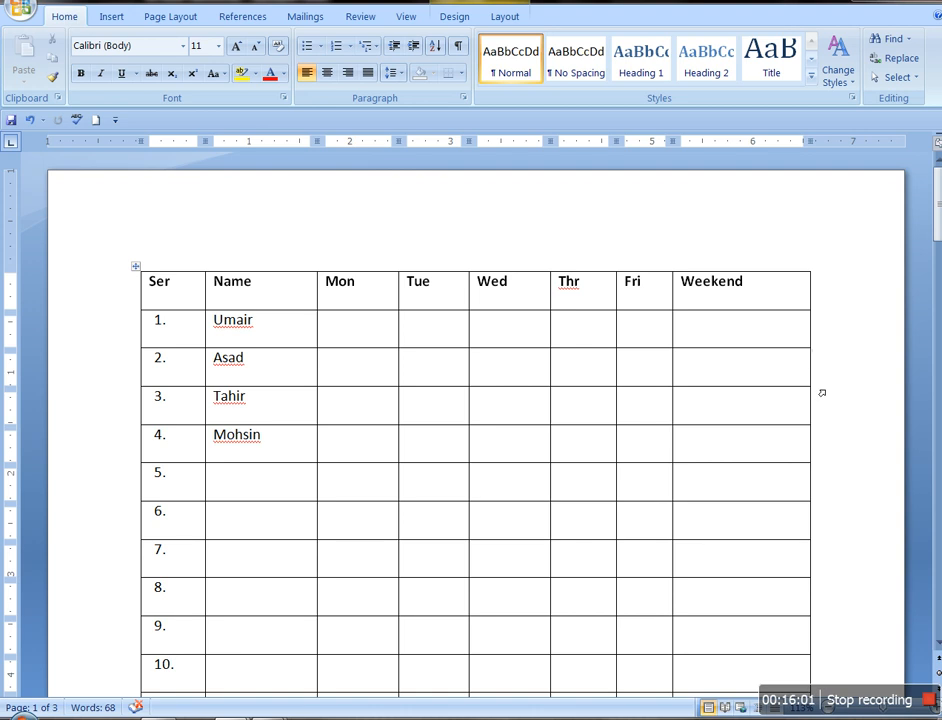
key("Return")
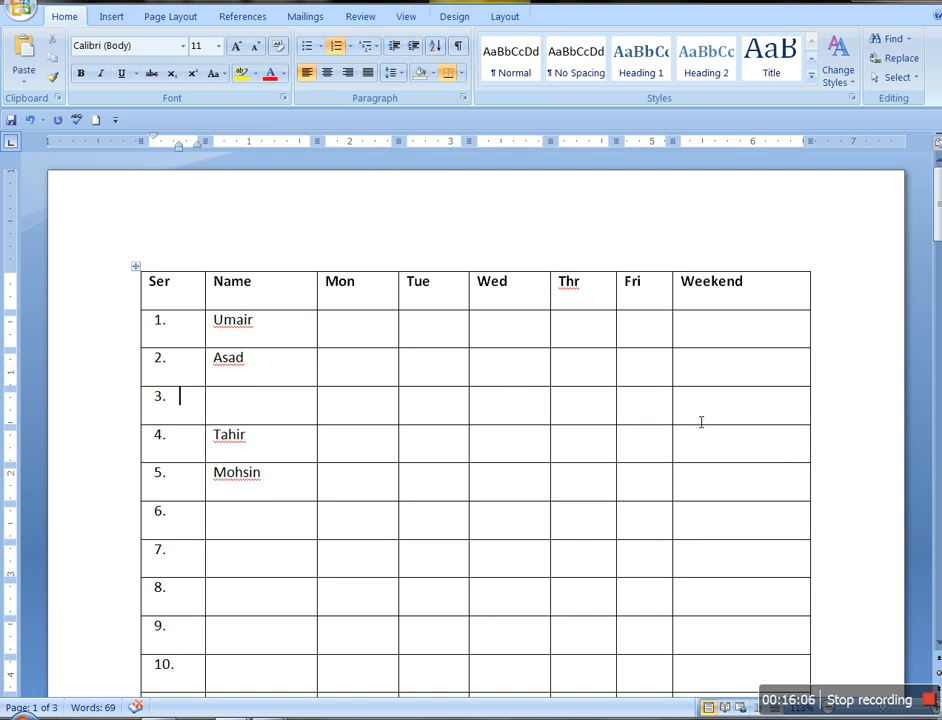
left_click(259, 413)
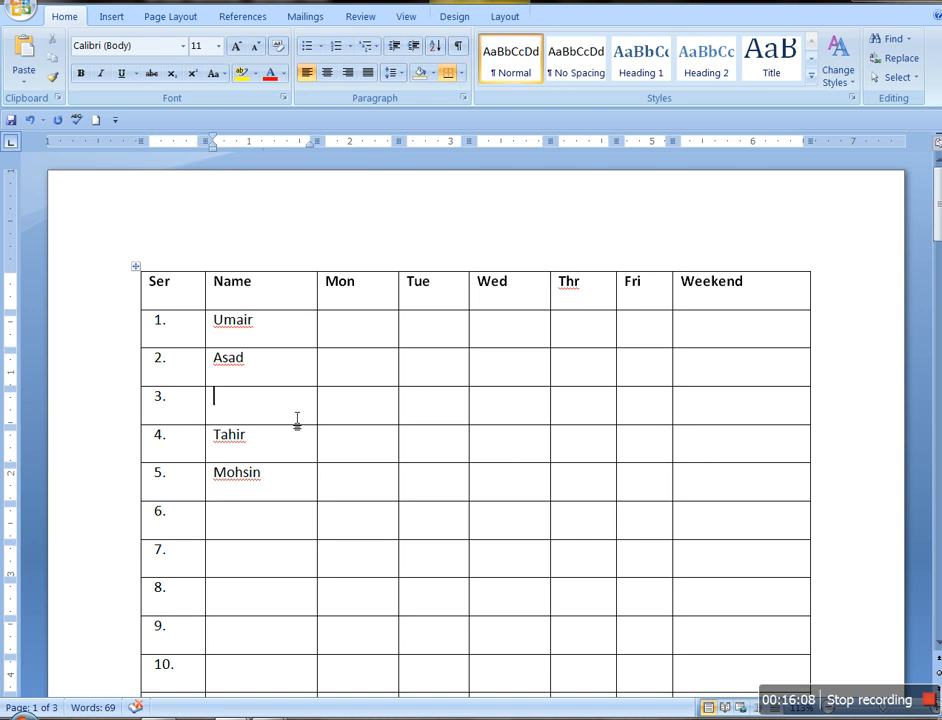
left_click(369, 411)
left_click(440, 407)
left_click(495, 405)
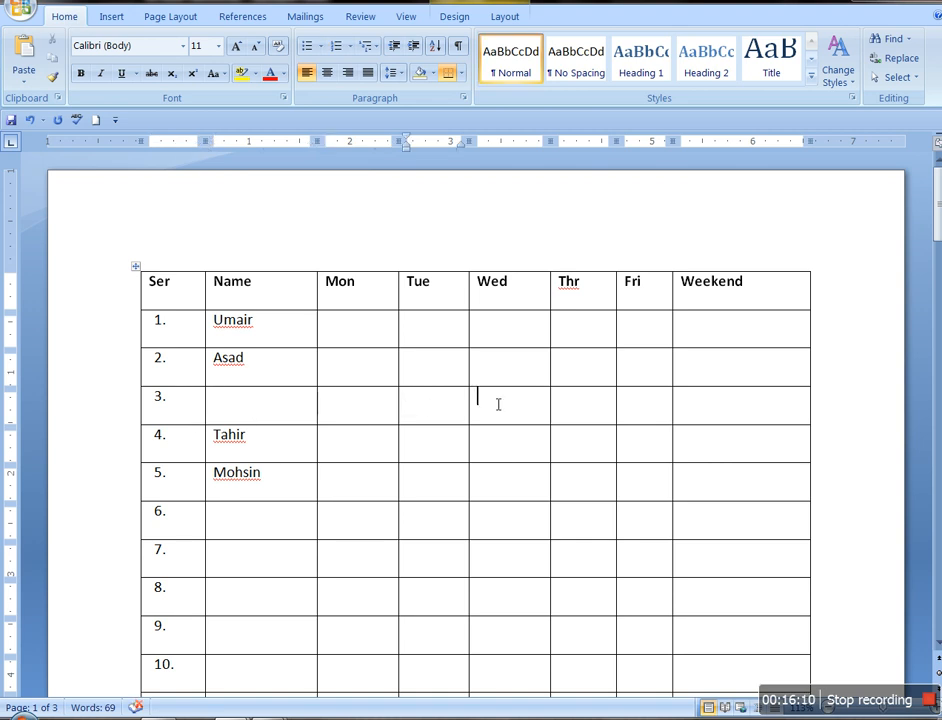
left_click(301, 413)
Step: Move the whole of row 5 up four places so it sits directly below the header row
double_click(158, 486)
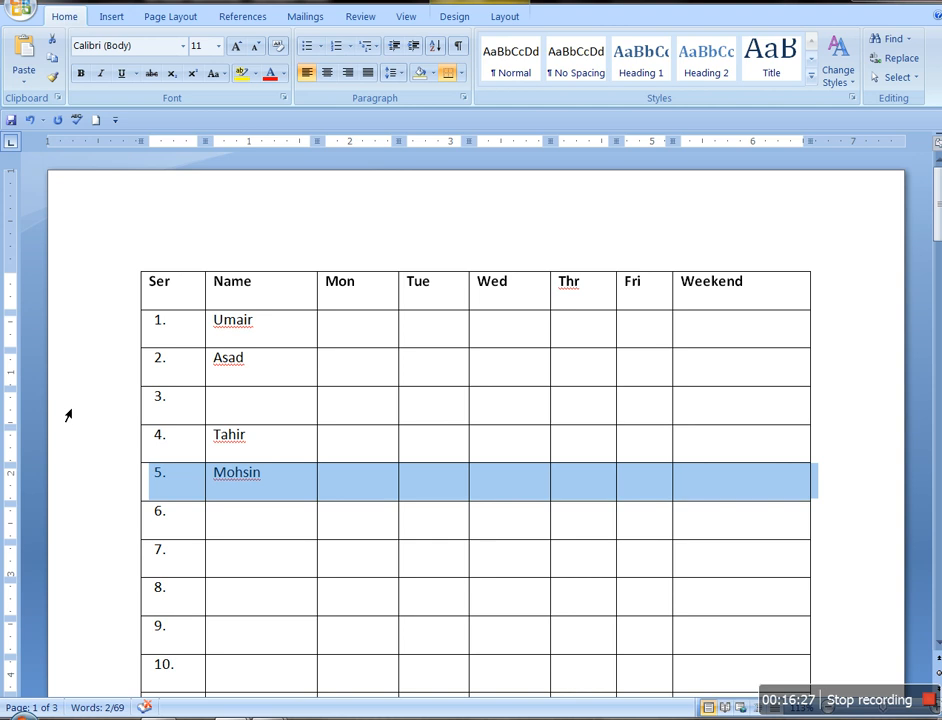
key("alt")
key("alt")
key("alt+shift+Up")
key("alt+shift+Up")
key("alt+shift+Up")
key("alt+shift+Up")
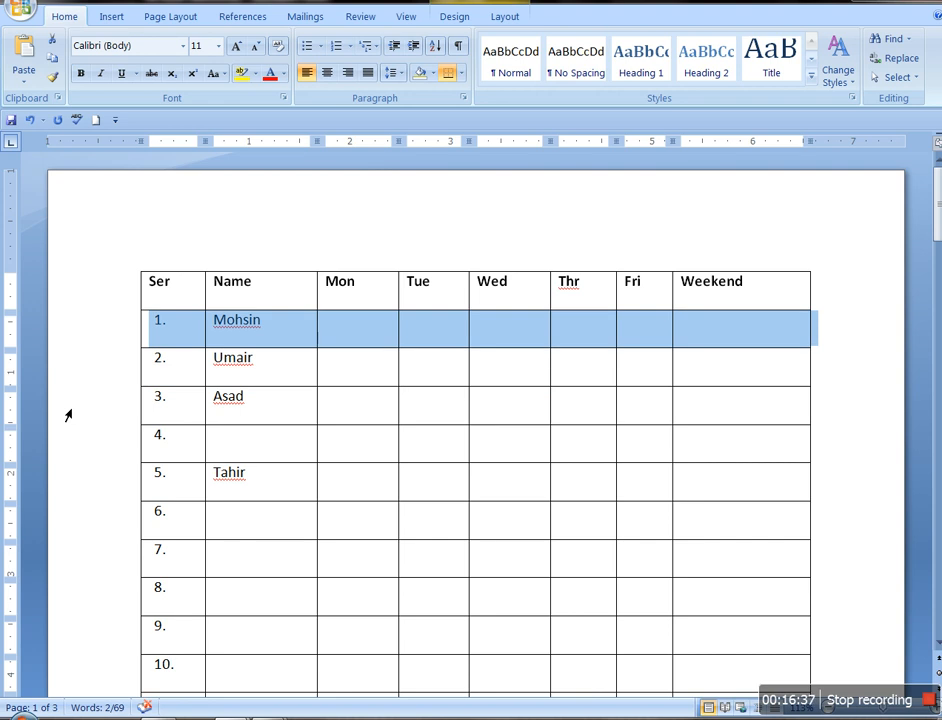
Step: Write the two-line note "Alt+SHIFT+" and "ARRow" in the Mon cell of row 2, and delete it again
key("Down")
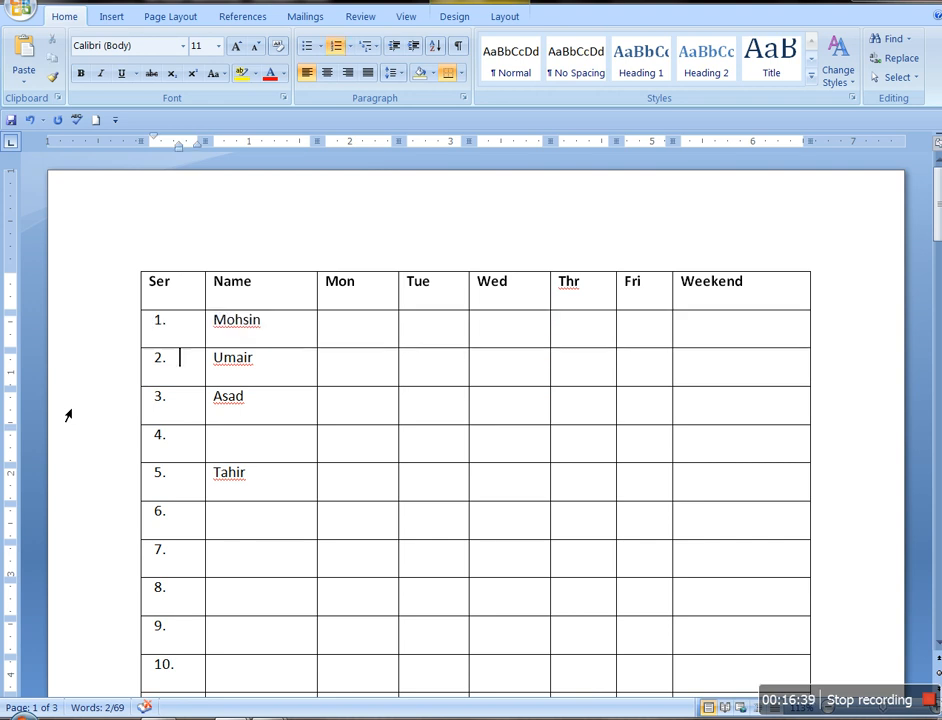
key("Right")
key("Right")
key("Right")
key("Right")
key("Right")
key("Right")
key("Right")
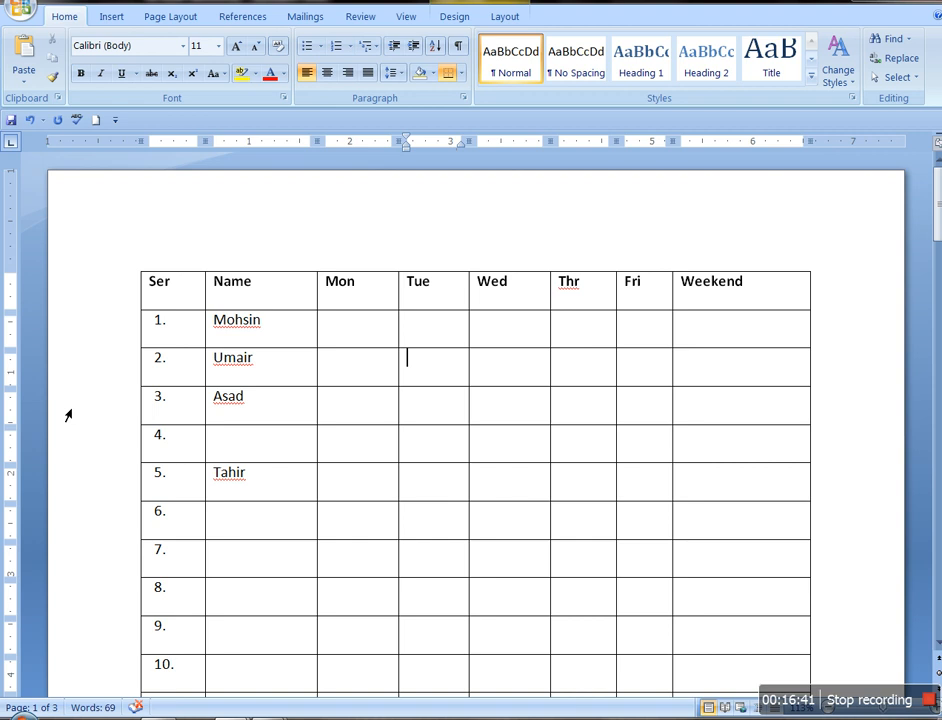
type("A")
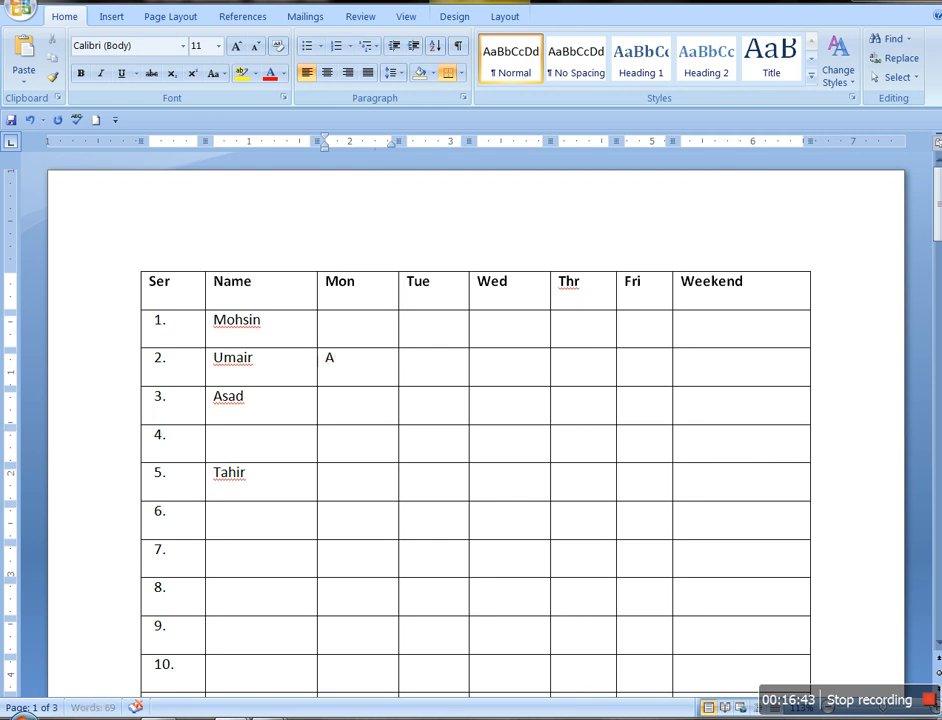
type("lt+SHIFT+")
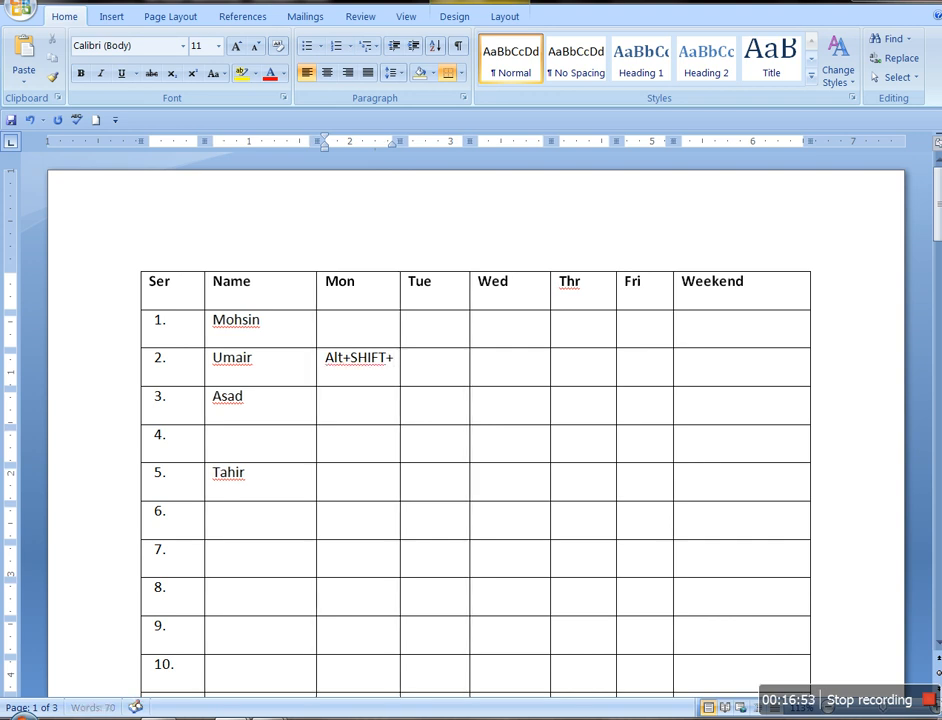
key("Return")
type("ARRow")
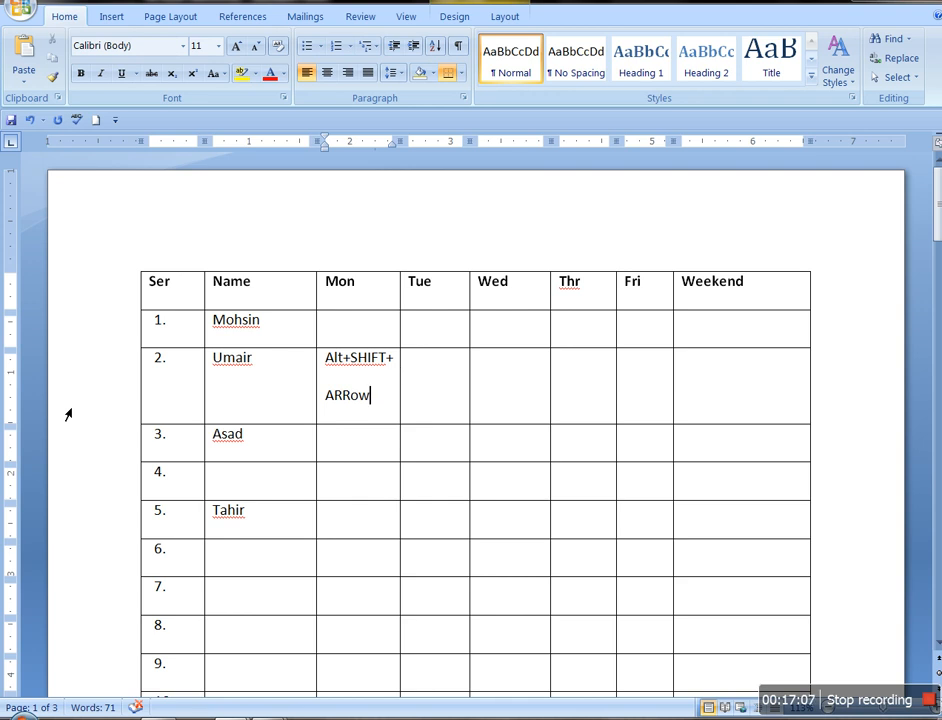
key("ctrl+shift+Up")
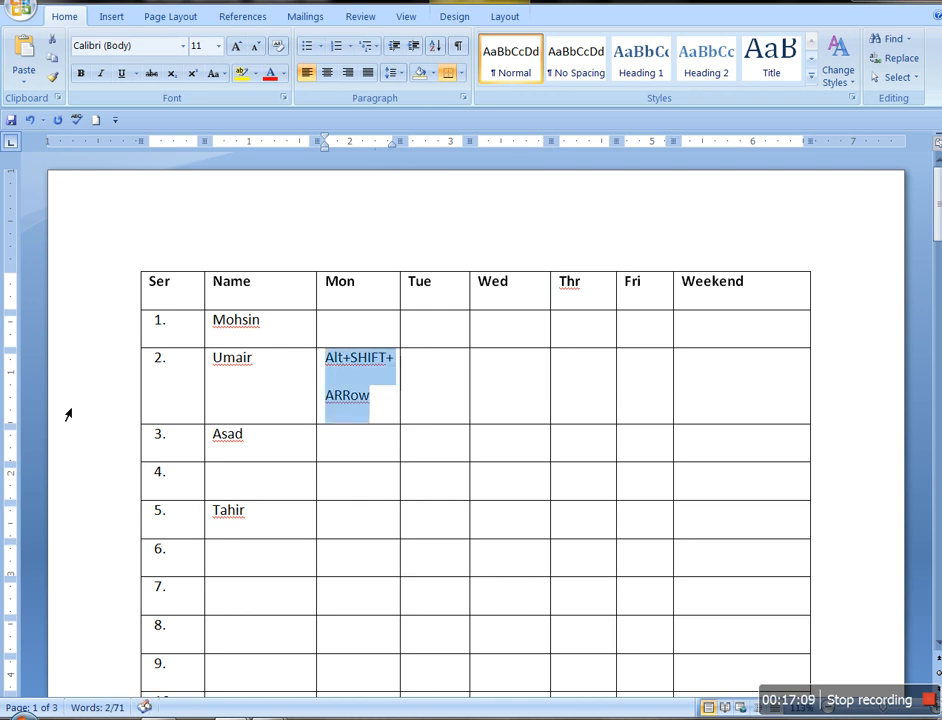
key("Delete")
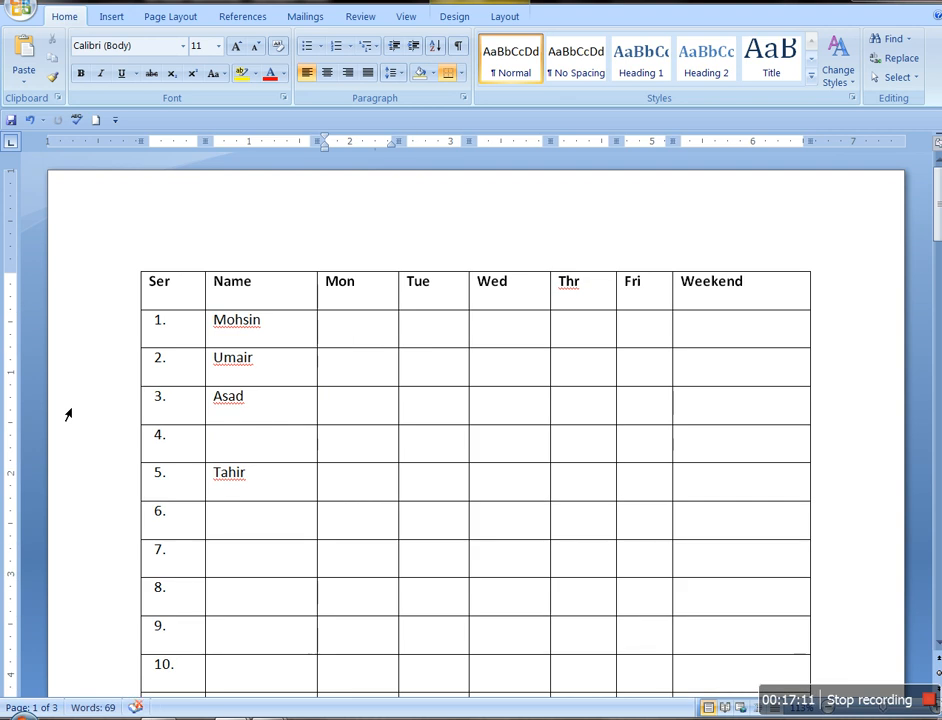
Step: Delete rows 11 to 57 from the weekly table so that only the header and the first ten numbered rows remain
scroll(509, 584, "down", 6)
scroll(509, 585, "up", 3)
left_click(184, 508)
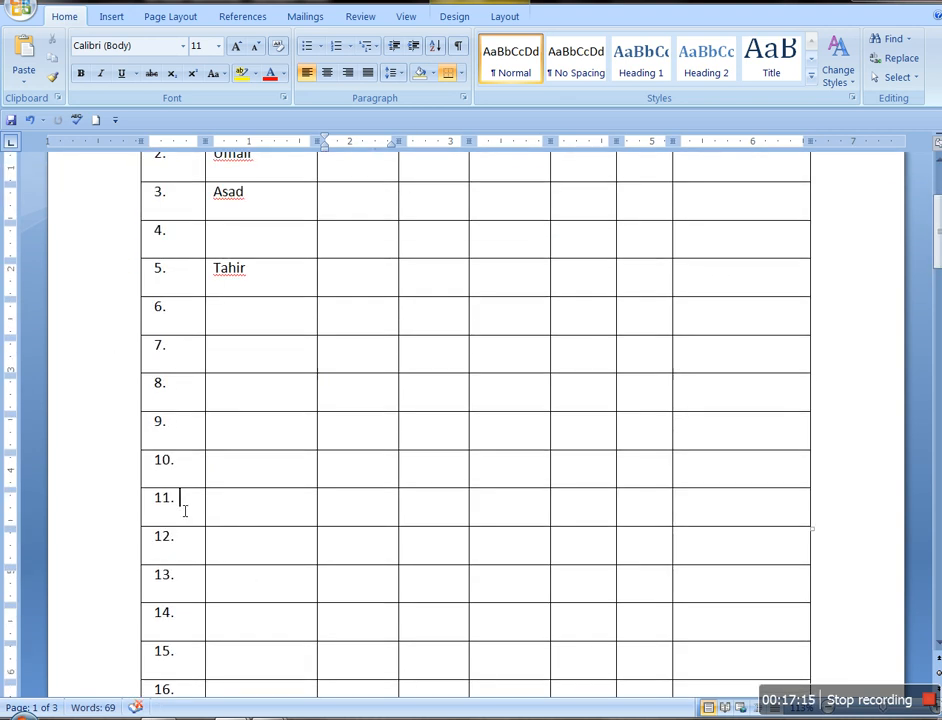
key("shift+Down")
key("shift+Down")
key("shift+Down")
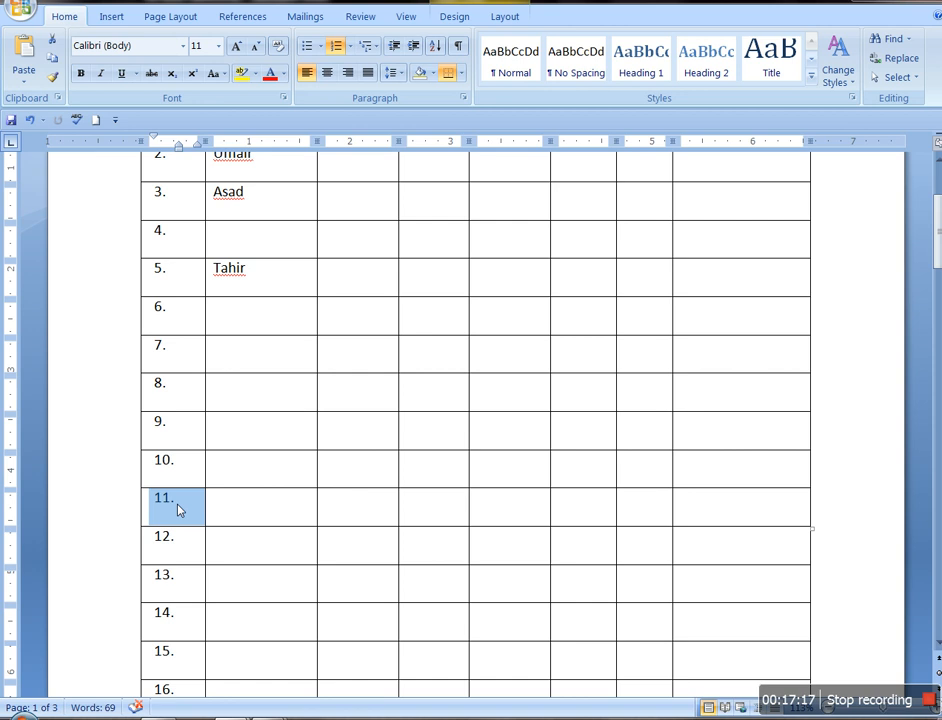
key("shift+Down")
key("shift+Down")
key("shift+Down")
key("shift+Down")
key("shift+Down")
key("shift+Down")
key("shift+Down")
key("shift+Down")
key("shift+Down")
key("shift+Down")
key("shift+Down")
key("shift+Down")
key("shift+Down")
key("shift+Down")
key("shift+Down")
key("shift+Down")
key("shift+Down")
key("shift+Down")
key("shift+Down")
key("shift+Down")
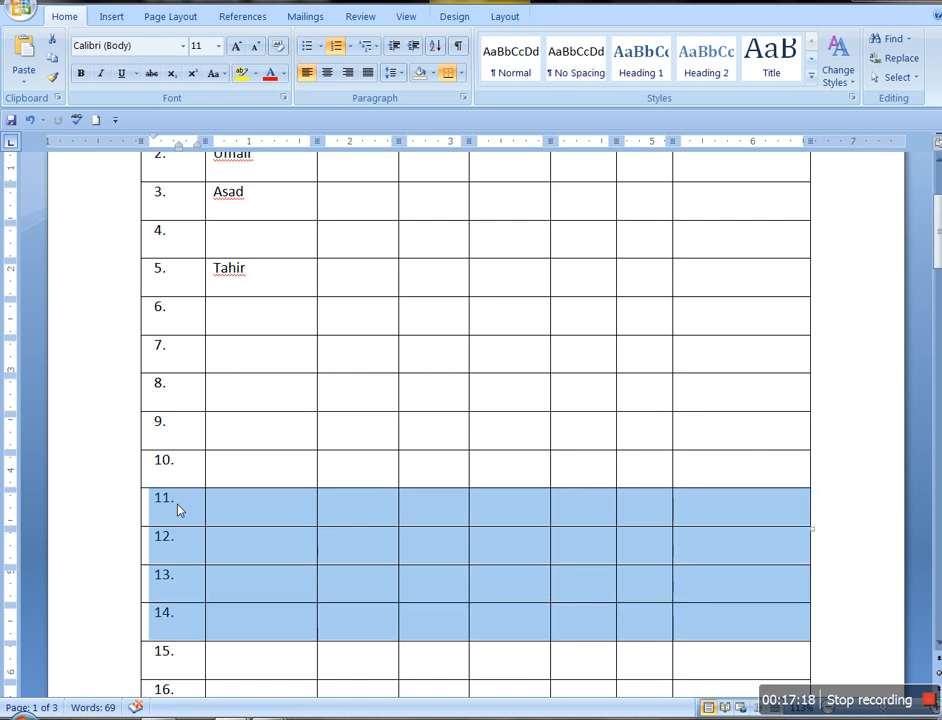
key("shift+Down")
key("shift+Down")
key("shift+Down")
key("shift+Down")
key("shift+Down")
key("shift+Down")
key("shift+Down")
key("shift+Down")
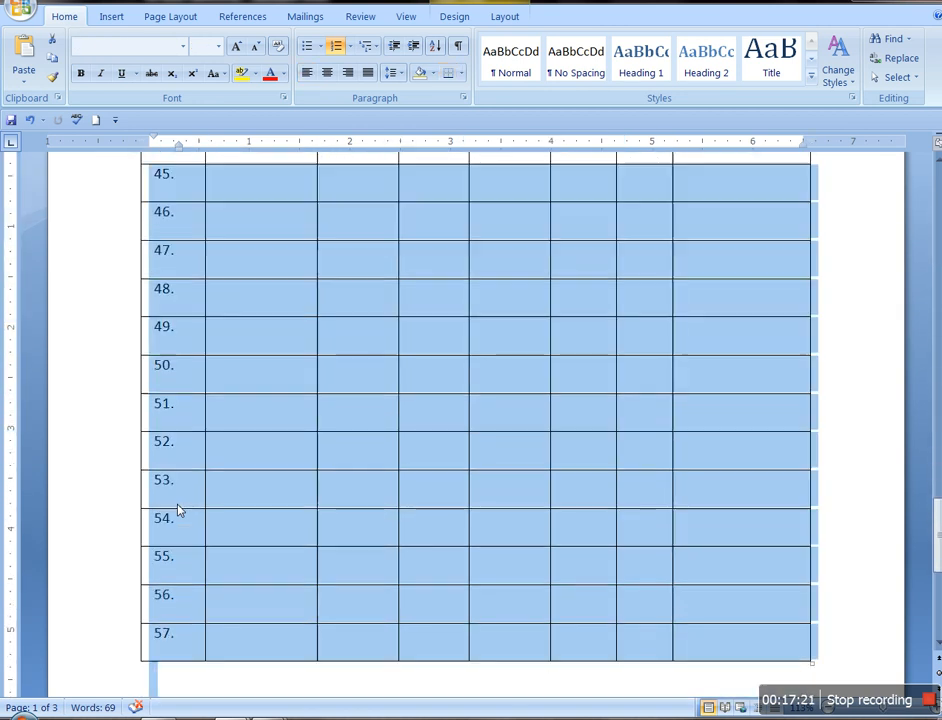
key("BackSpace")
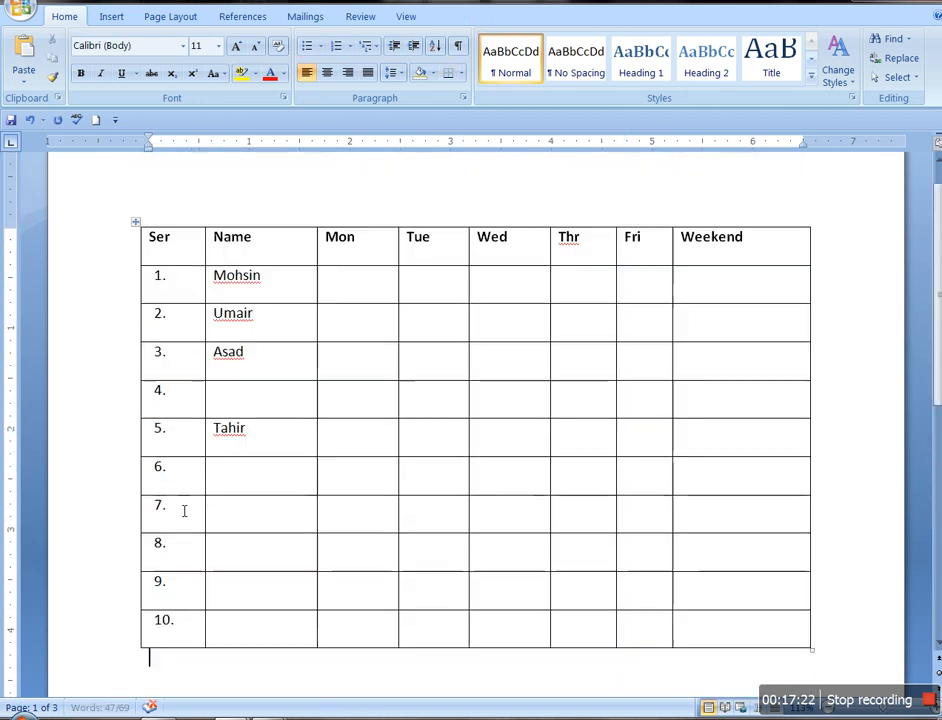
Step: Split the weekly table in two directly above row 7 so that rows 7 to 10 form a separate table
scroll(416, 526, "down", 1)
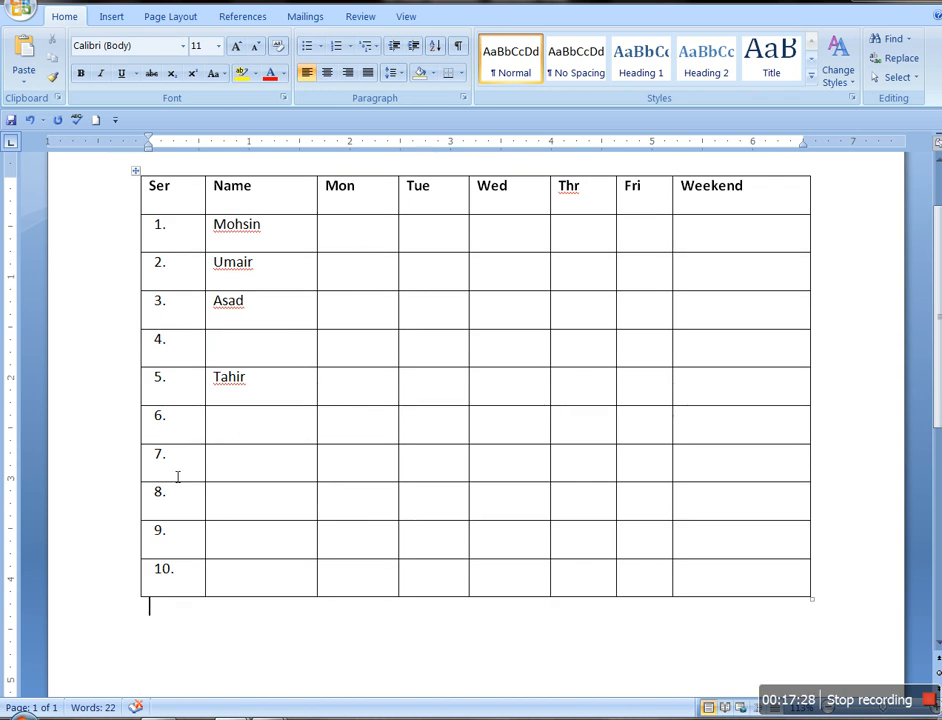
left_click_drag(177, 477, 689, 583)
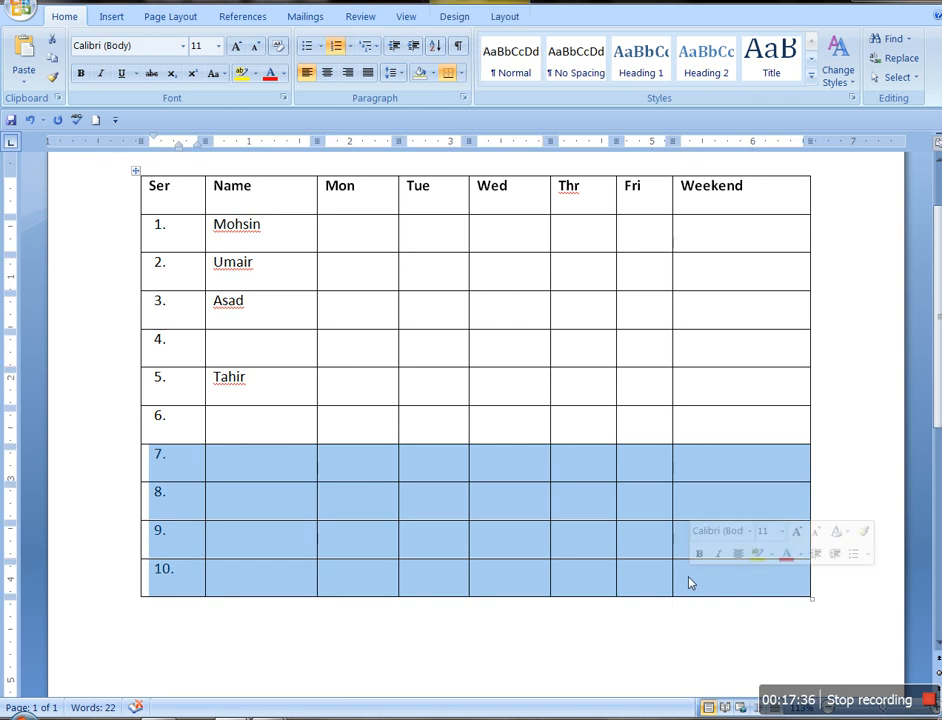
key("alt")
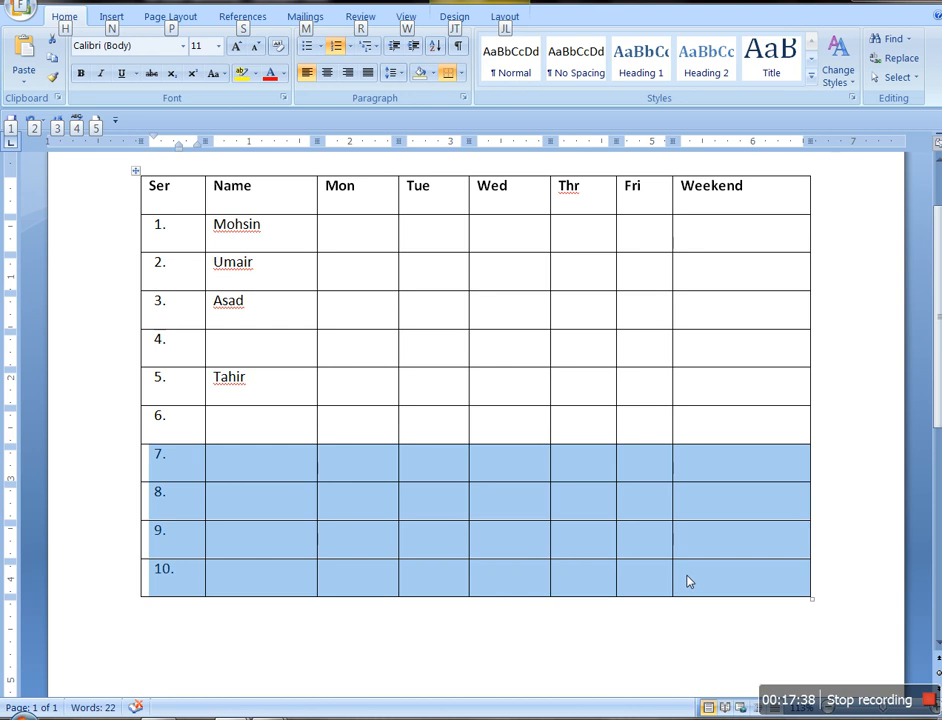
key("alt")
key("ctrl+shift+Return")
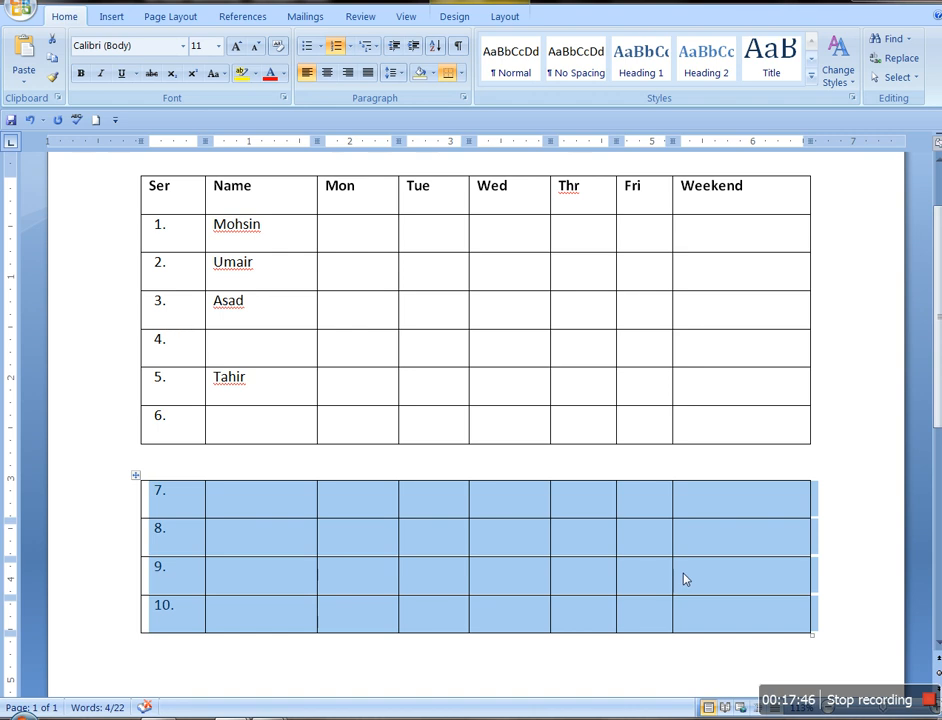
left_click(250, 536)
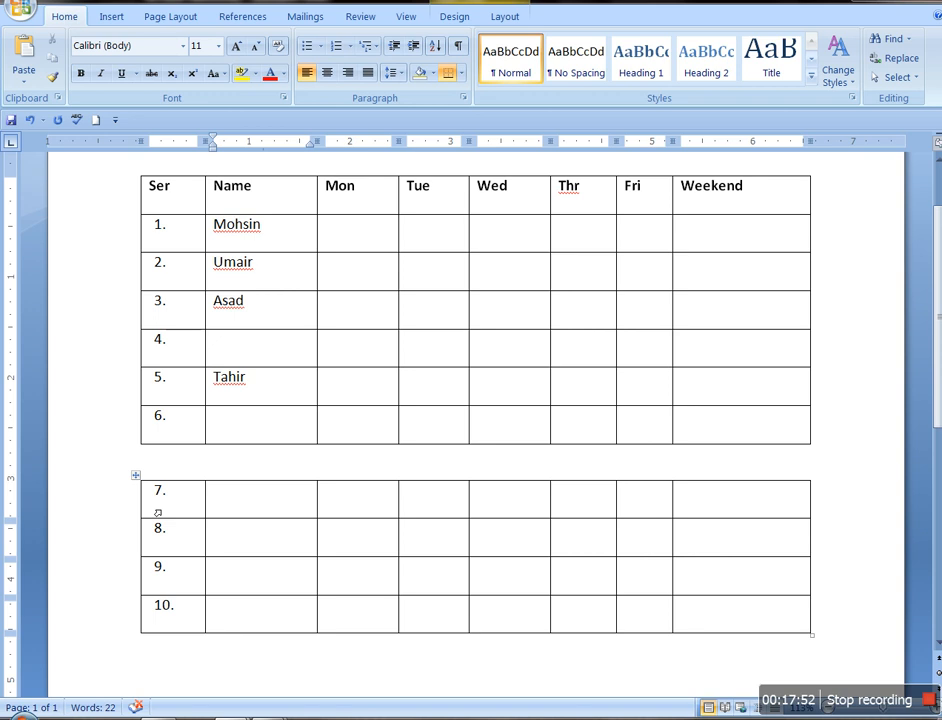
Step: Move the whole of row 7 up out of the lower table so it attaches to the end of the upper table
left_click(157, 512)
double_click(157, 512)
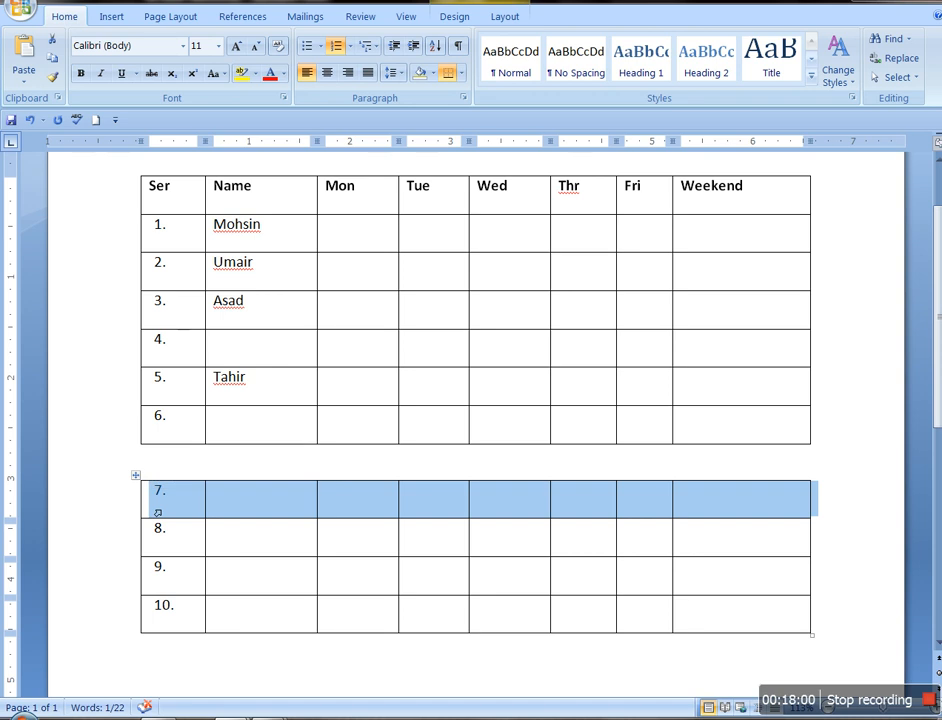
key("alt+shift+Up")
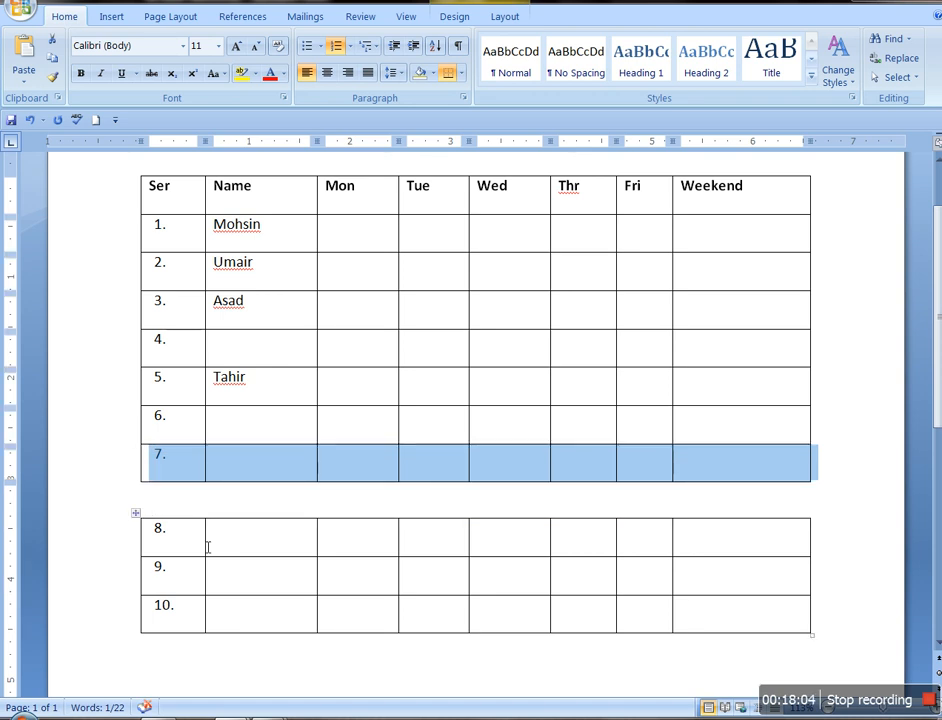
Step: Move rows 8 to 10 together up to the end of the upper table, rejoining the two parts into one table
left_click_drag(202, 549, 626, 623)
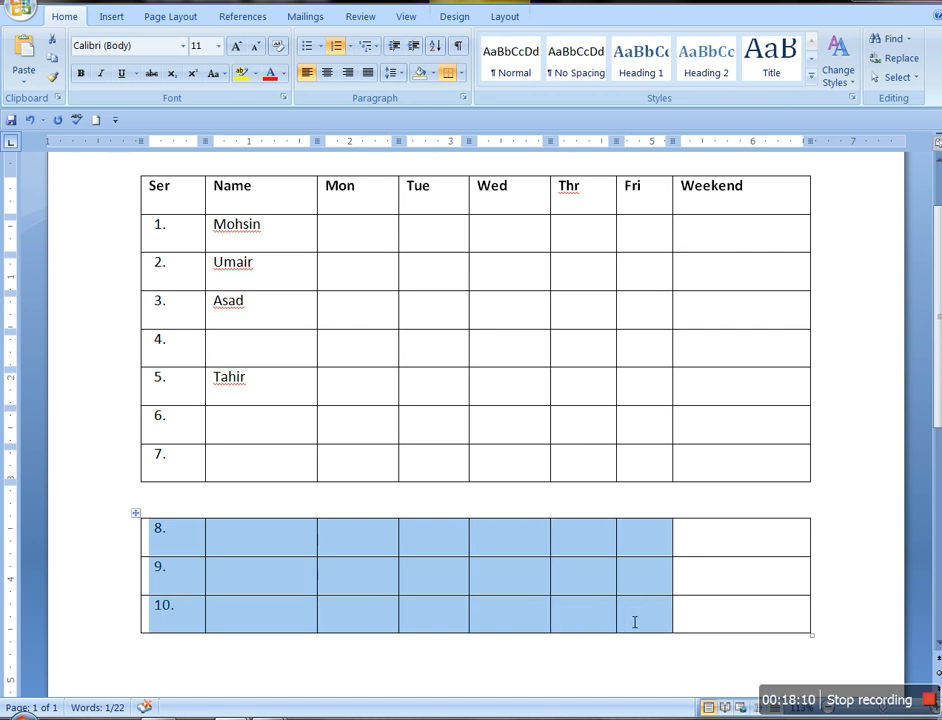
scroll(634, 622, "down", 10)
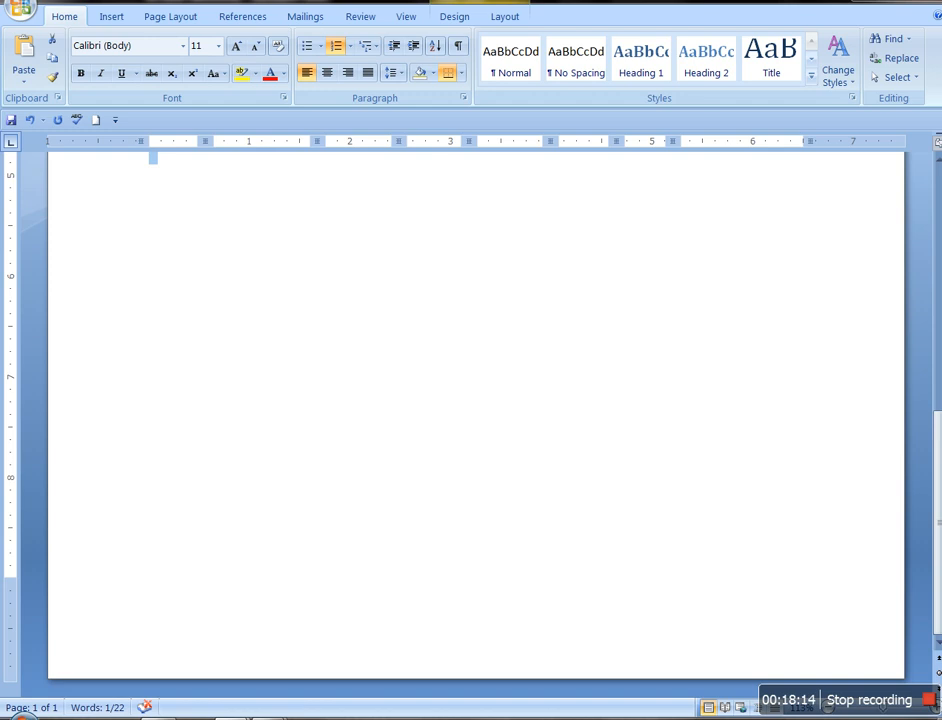
scroll(806, 563, "up", 5)
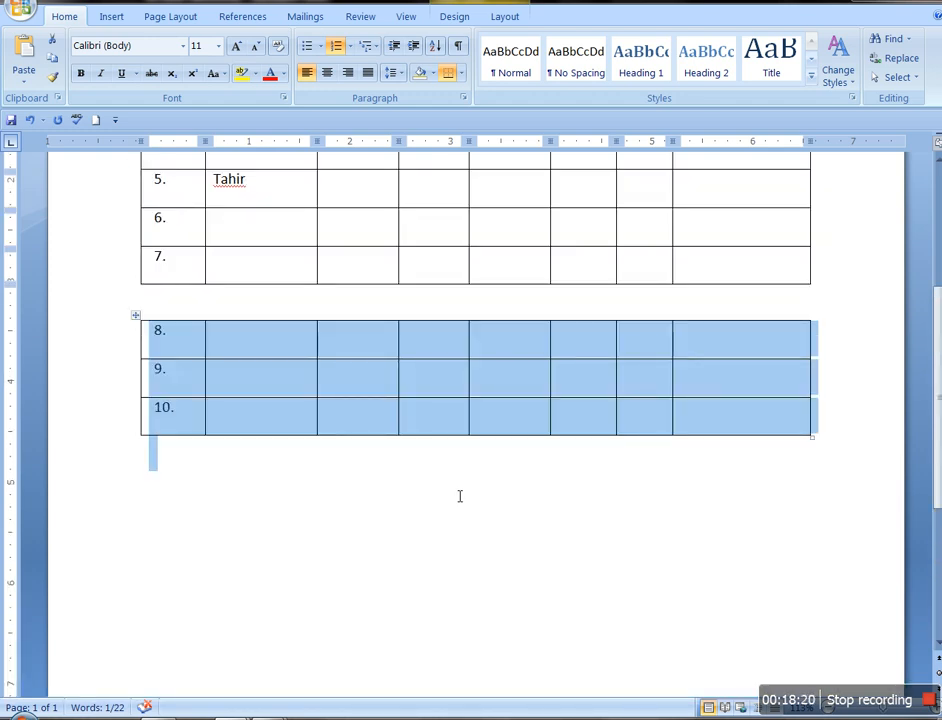
left_click(435, 428, "shift")
left_click_drag(438, 416, 761, 410)
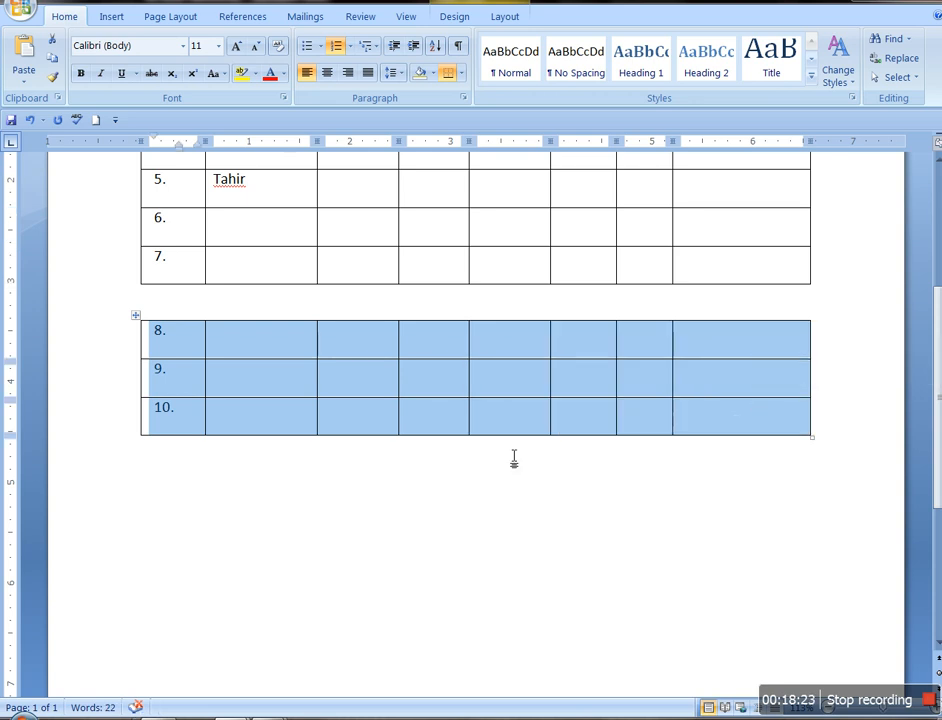
key("alt+shift+Up")
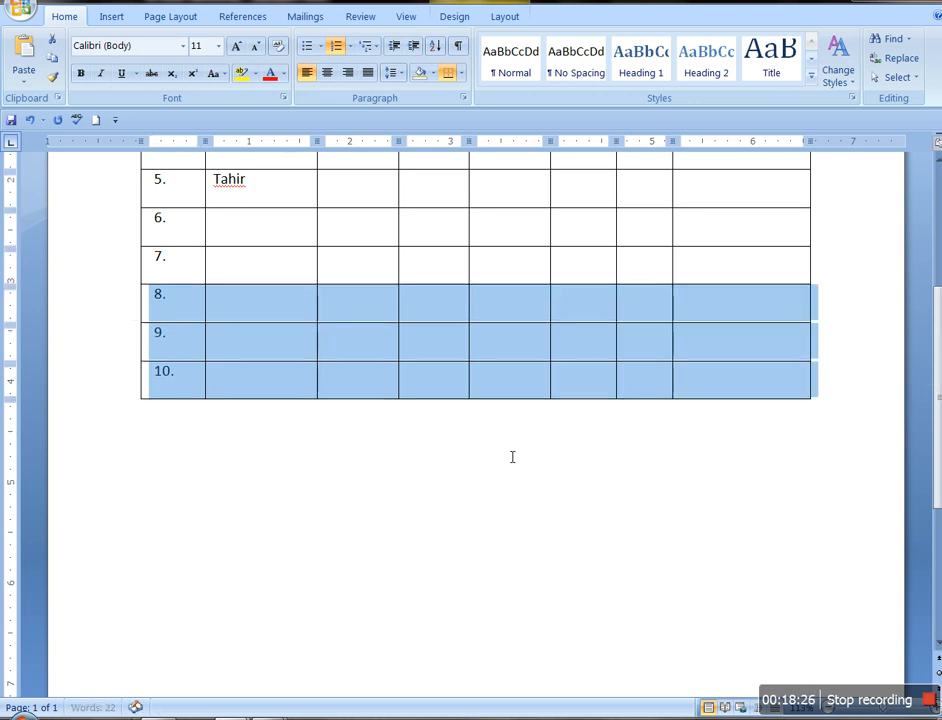
left_click(335, 262)
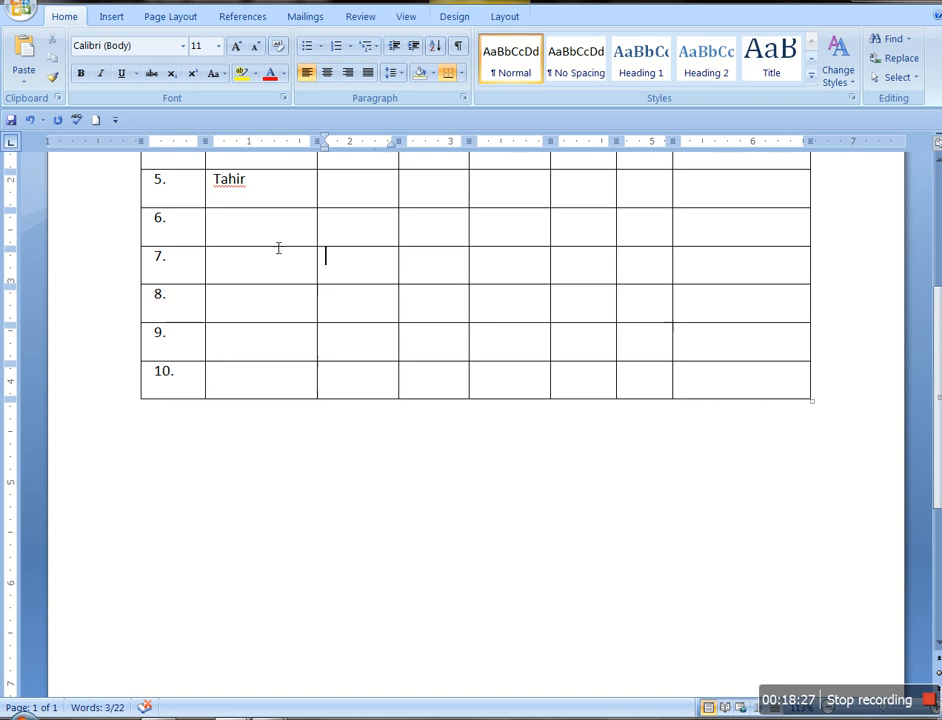
Step: Split the table directly above row 6, and undo the split to restore one continuous table
double_click(159, 235)
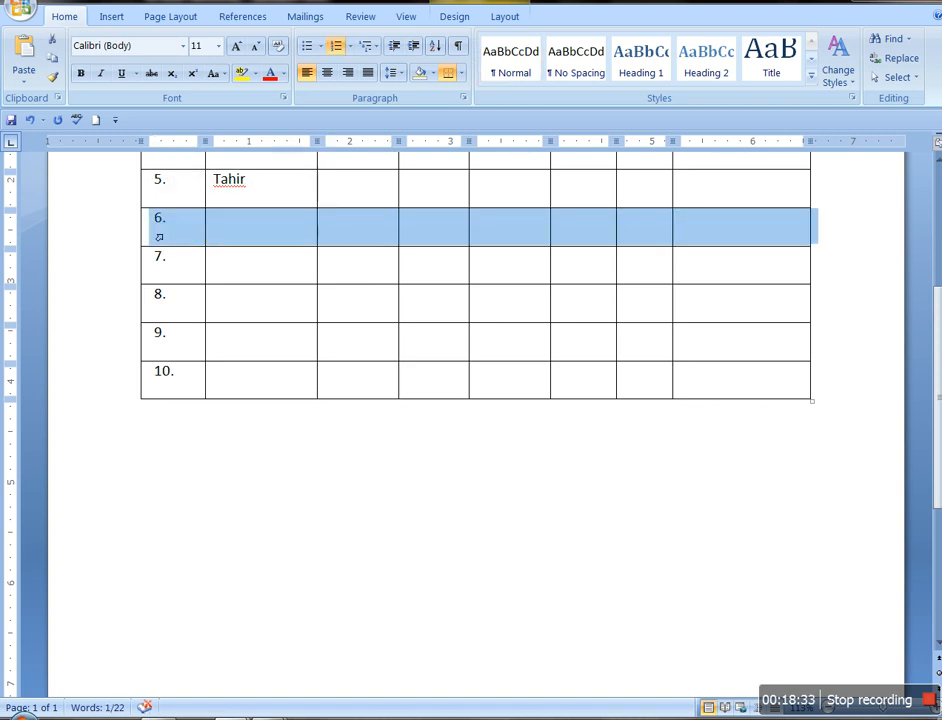
key("ctrl+shift+Return")
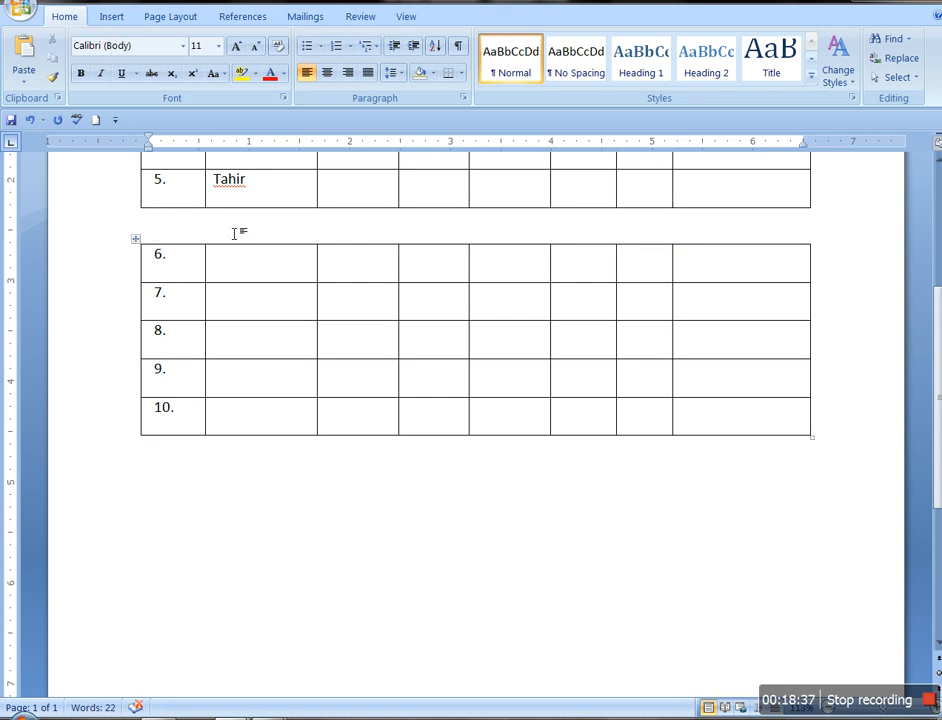
scroll(234, 233, "up", 3)
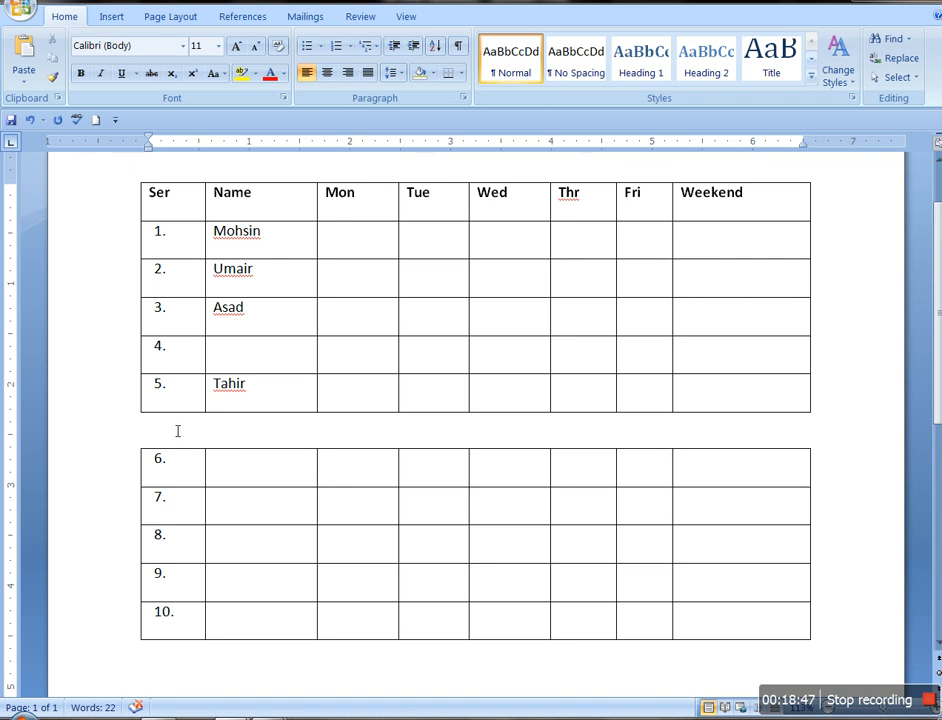
key("Delete")
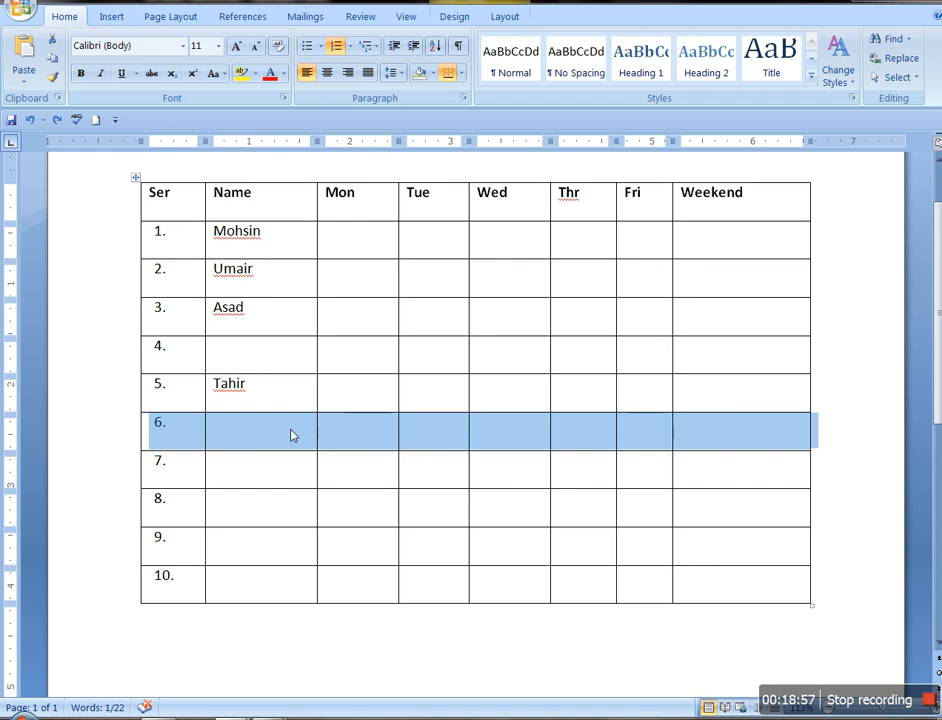
Step: Split the table again above the selected row 6, separating rows 6 to 10 from rows 1 to 5
key("ctrl+shift+Return")
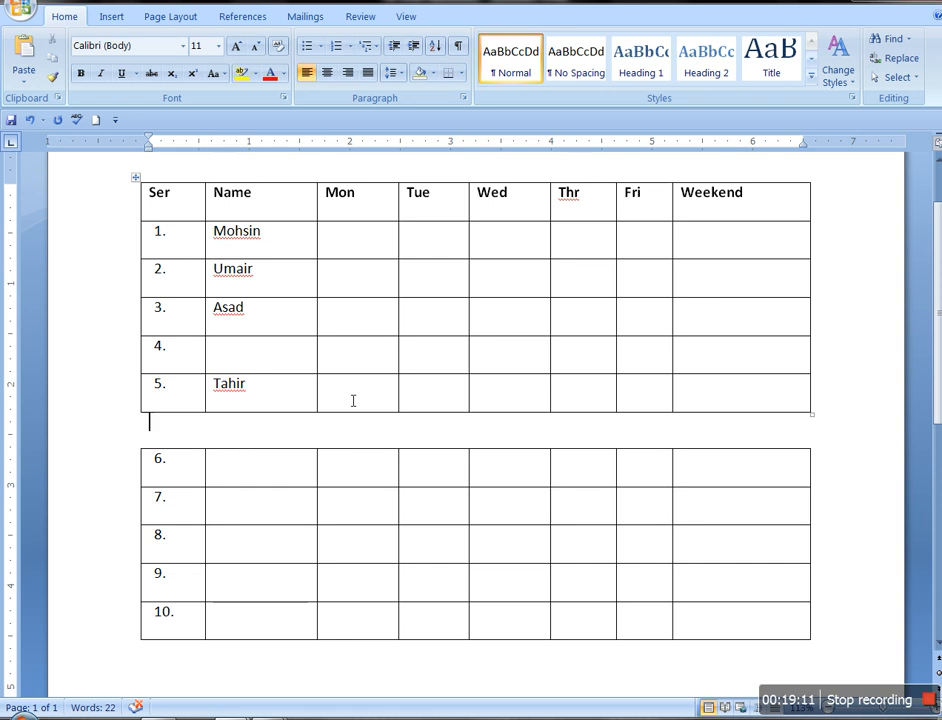
scroll(352, 398, "up", 2)
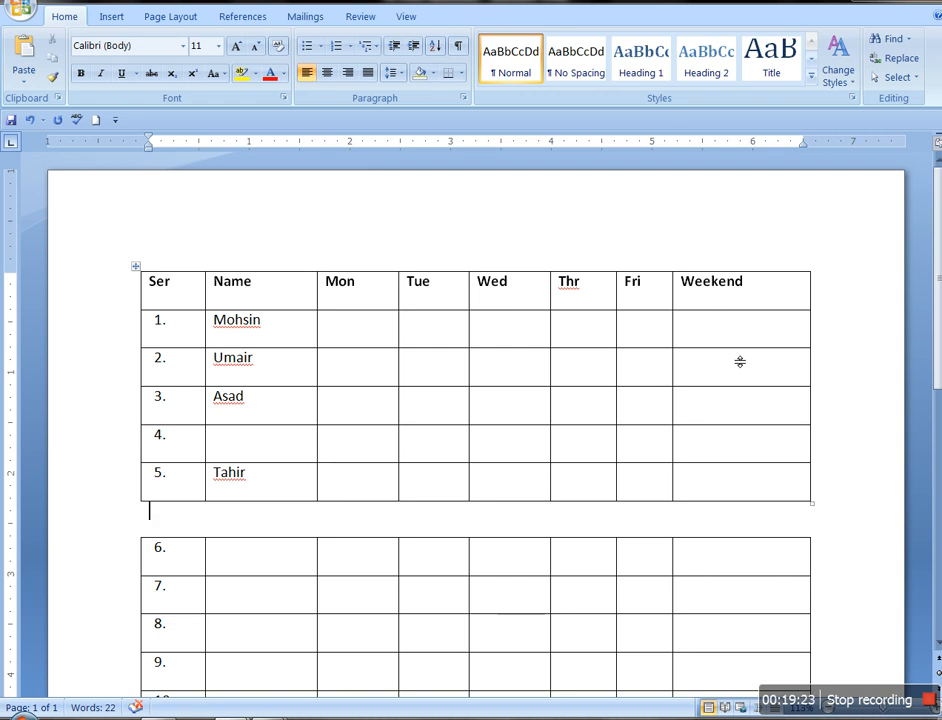
Step: Switch past the title slide show to the other Word document, showing its closing "Thank You So Much for Watching" page
key("alt")
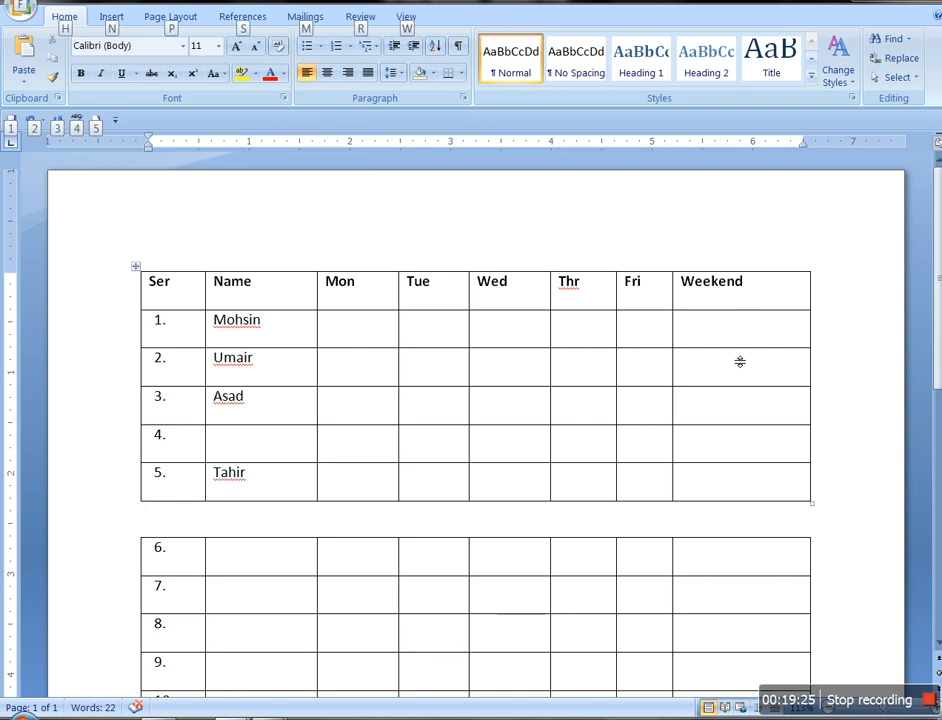
key("alt+Tab")
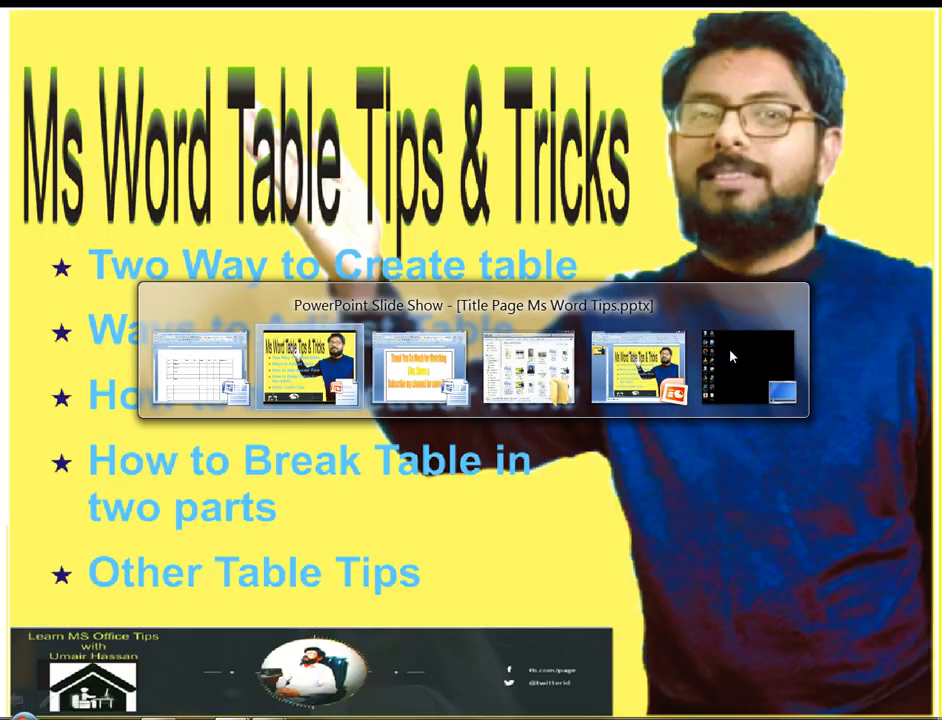
key("alt+Tab")
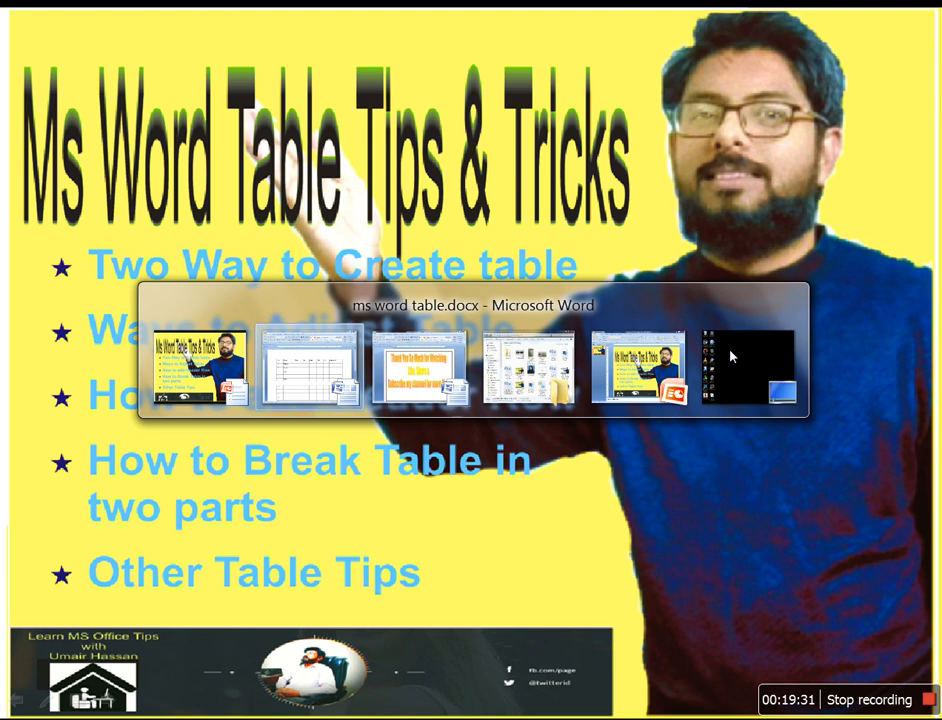
key("alt+Tab")
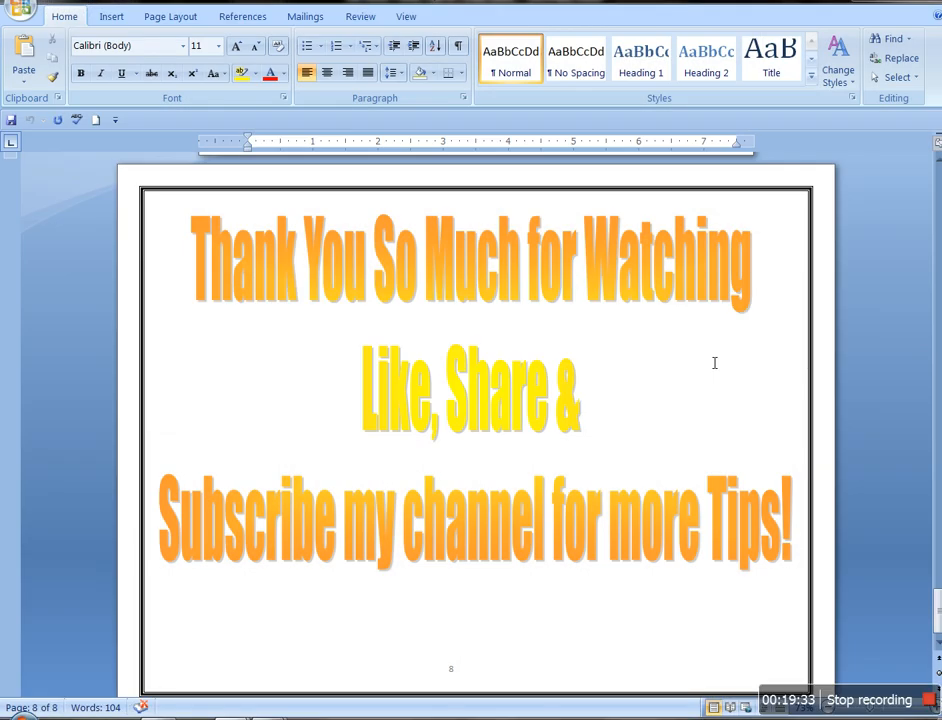